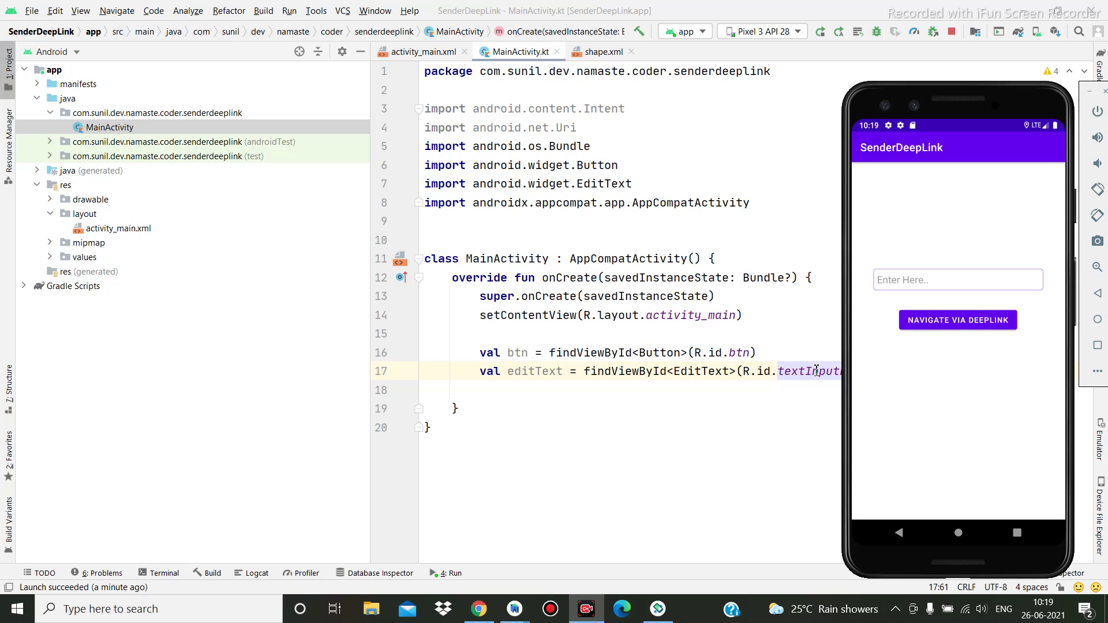
# Check activity_main.xml's text field top margin and 'Navigate via DeepLink' button, then return to MainActivity.kt.
pyautogui.click(768, 344)
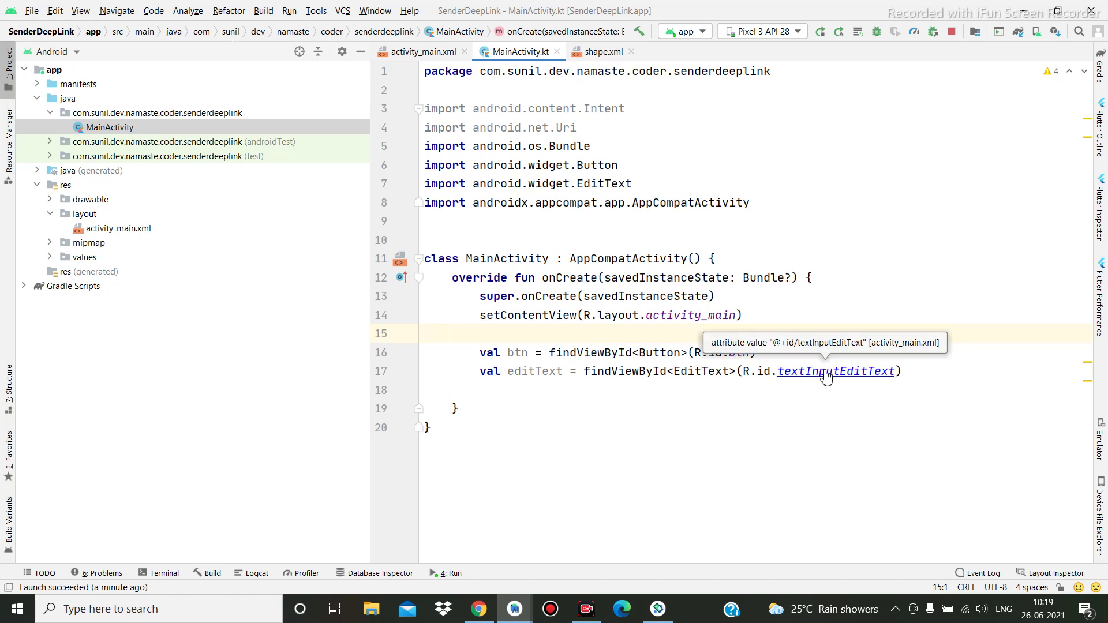
pyautogui.keyDown('ctrl'); pyautogui.click(827, 371); pyautogui.keyUp('ctrl')
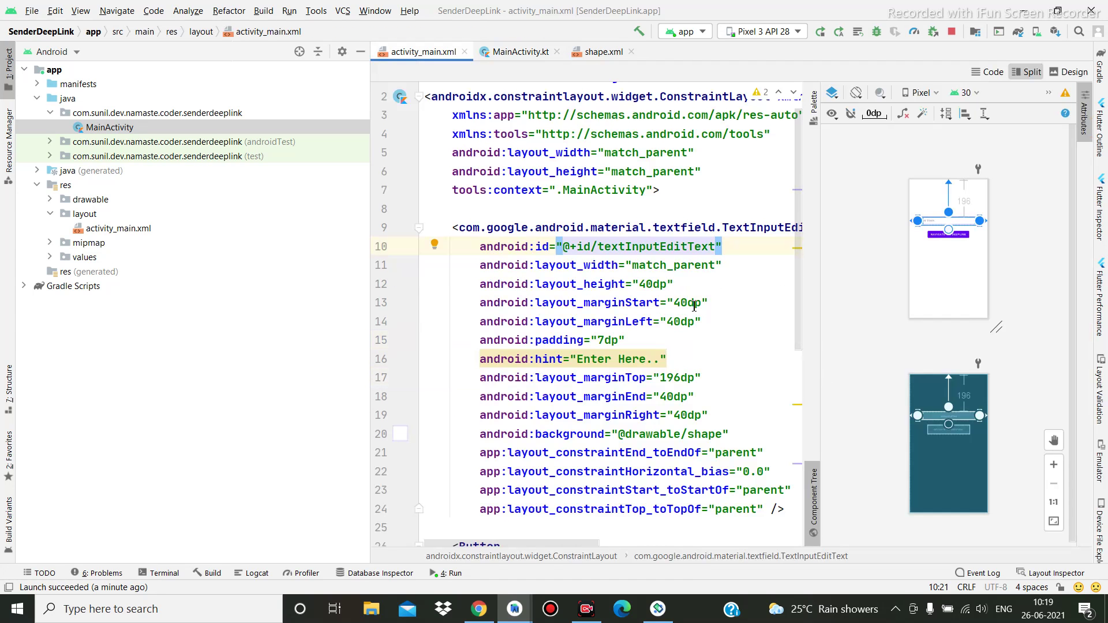
pyautogui.scroll(-3, 693, 303)
pyautogui.click(700, 209)
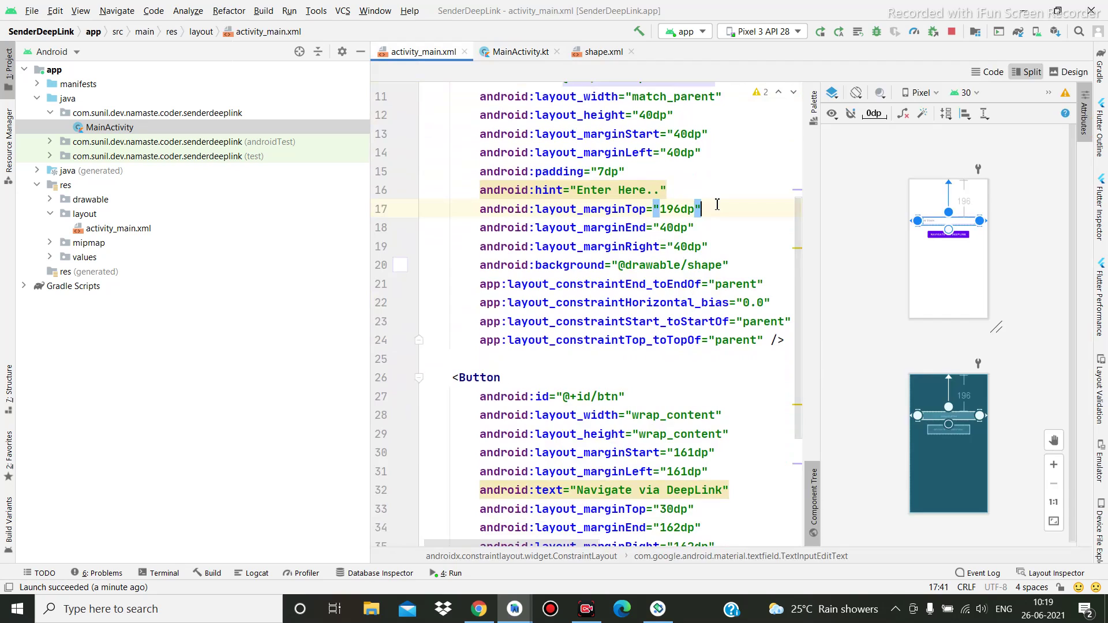
pyautogui.scroll(-2, 666, 403)
pyautogui.click(663, 378)
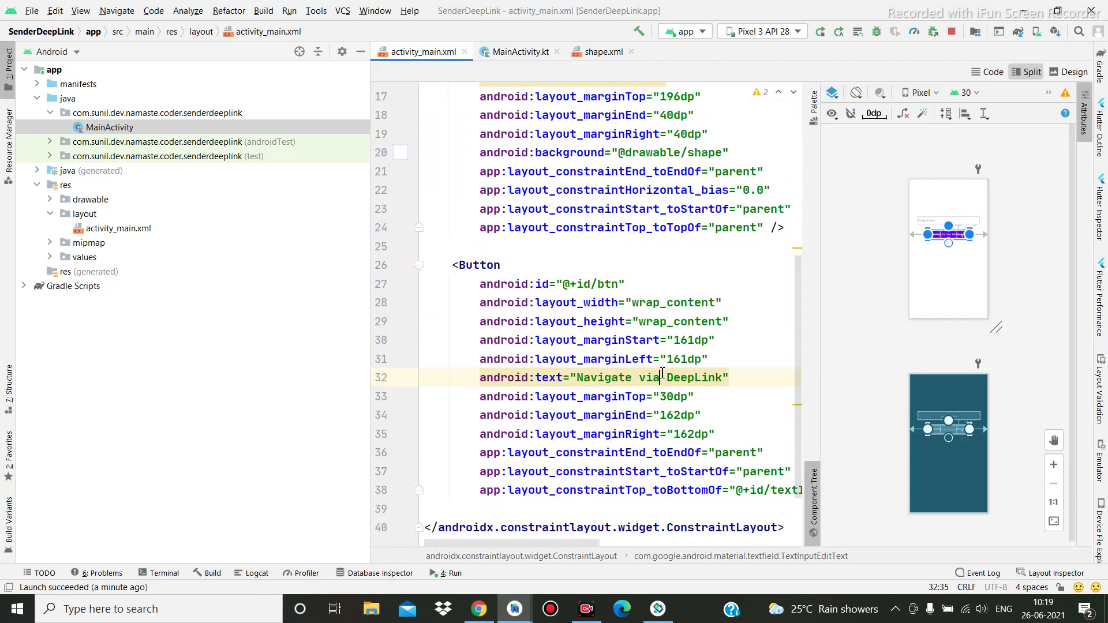
pyautogui.click(520, 52)
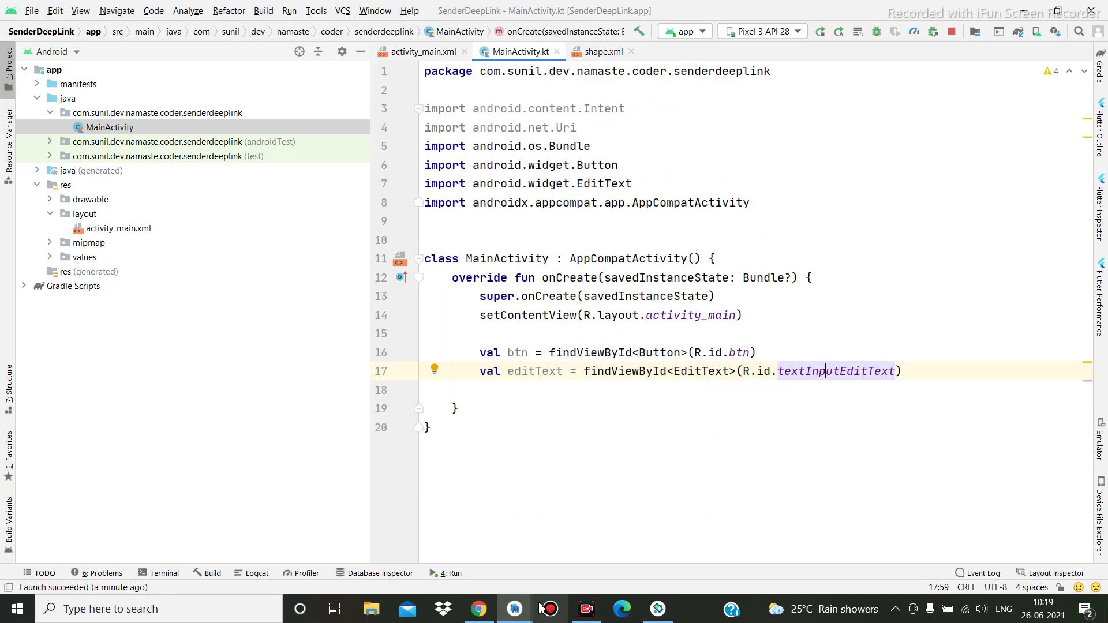
pyautogui.click(515, 609)
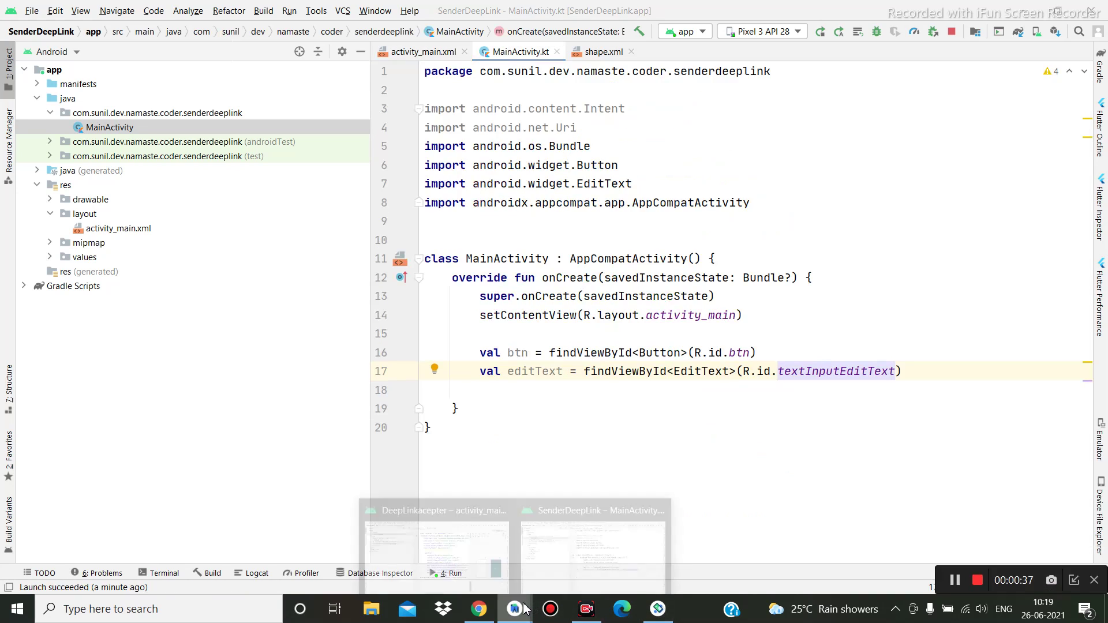
pyautogui.click(475, 521)
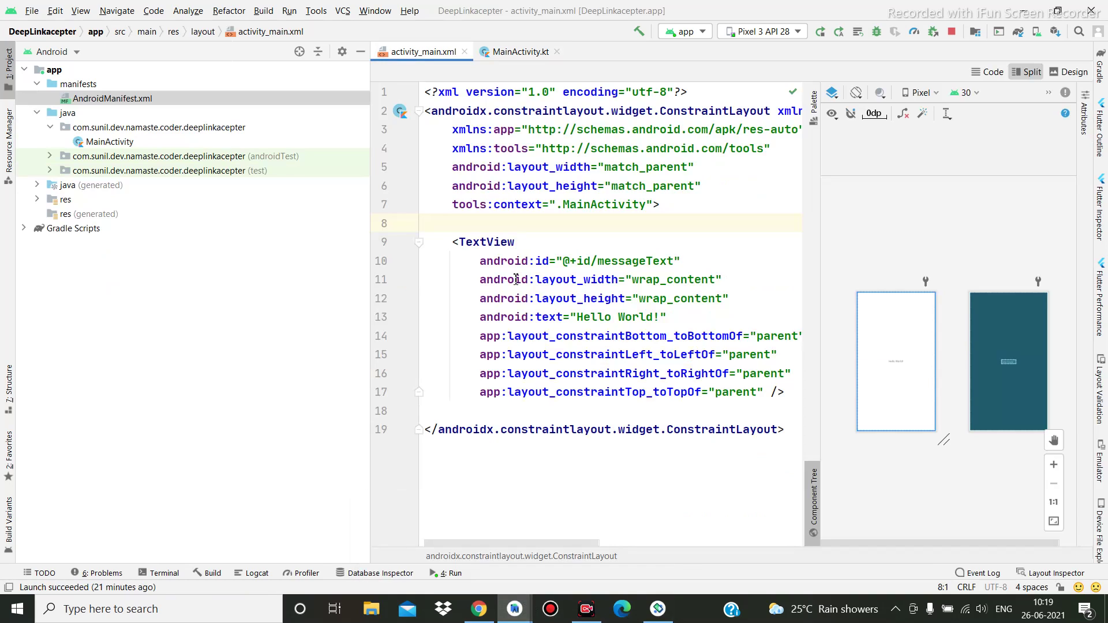
pyautogui.doubleClick(597, 281)
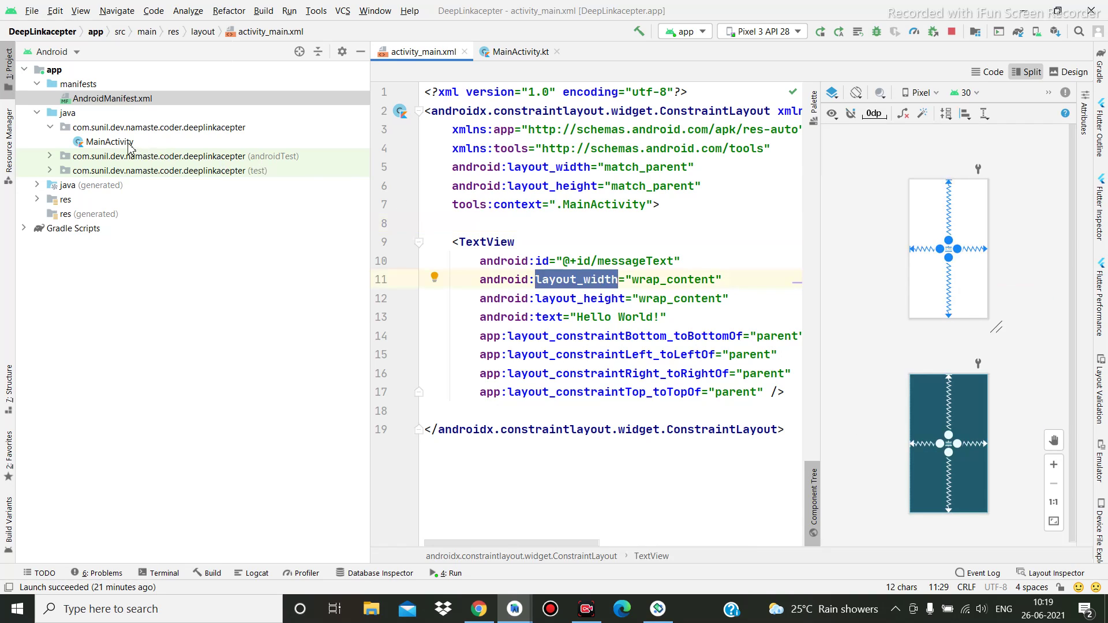
pyautogui.click(109, 142)
pyautogui.doubleClick(109, 142)
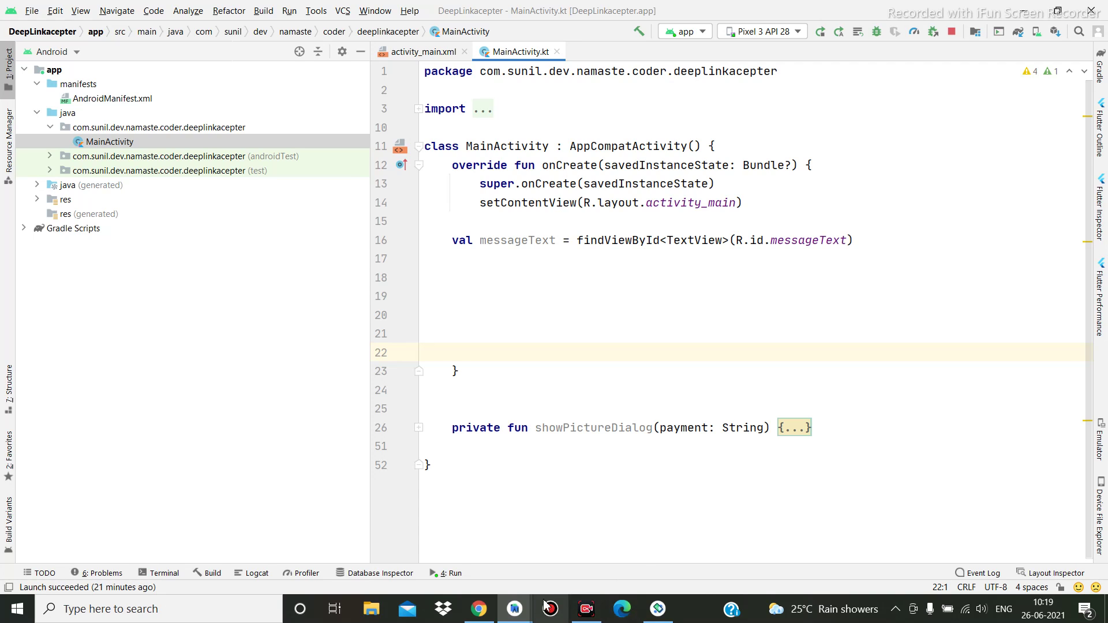
pyautogui.click(514, 608)
# Insert an empty btn.setOnClickListener block below the editText lookup in SenderDeepLink's MainActivity.
pyautogui.click(576, 554)
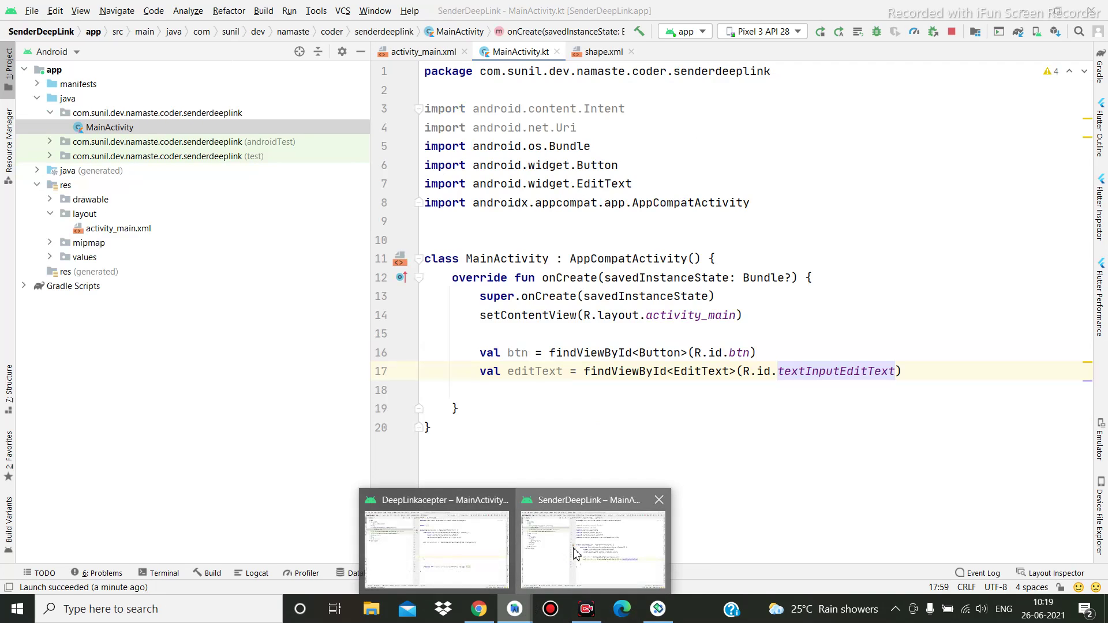
pyautogui.click(916, 371)
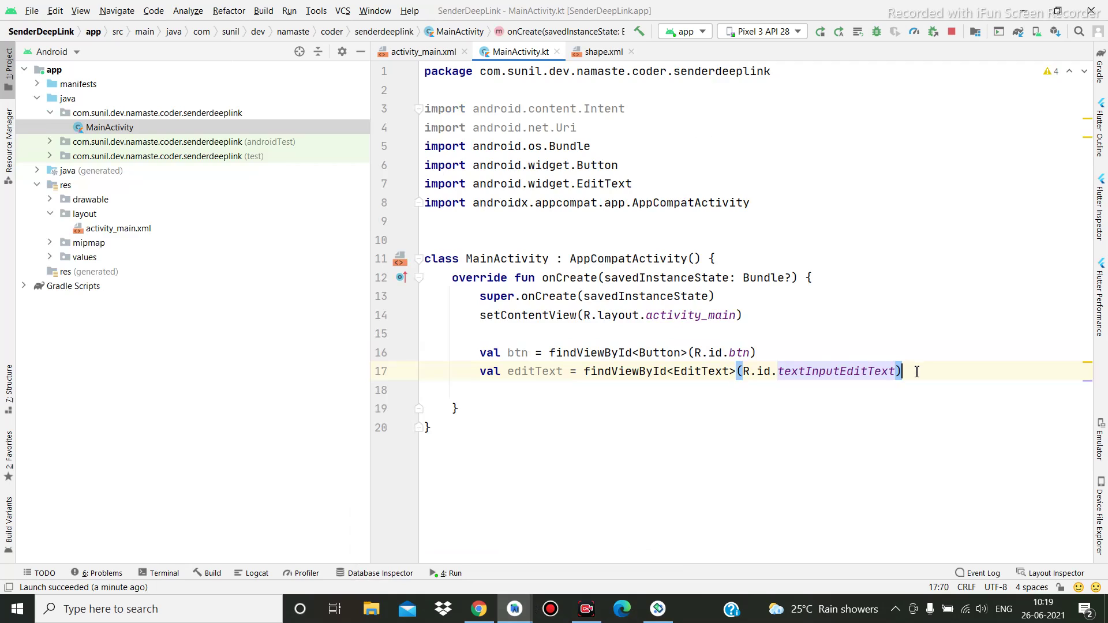
pyautogui.press('Return')
pyautogui.press('Return')
pyautogui.write('b')
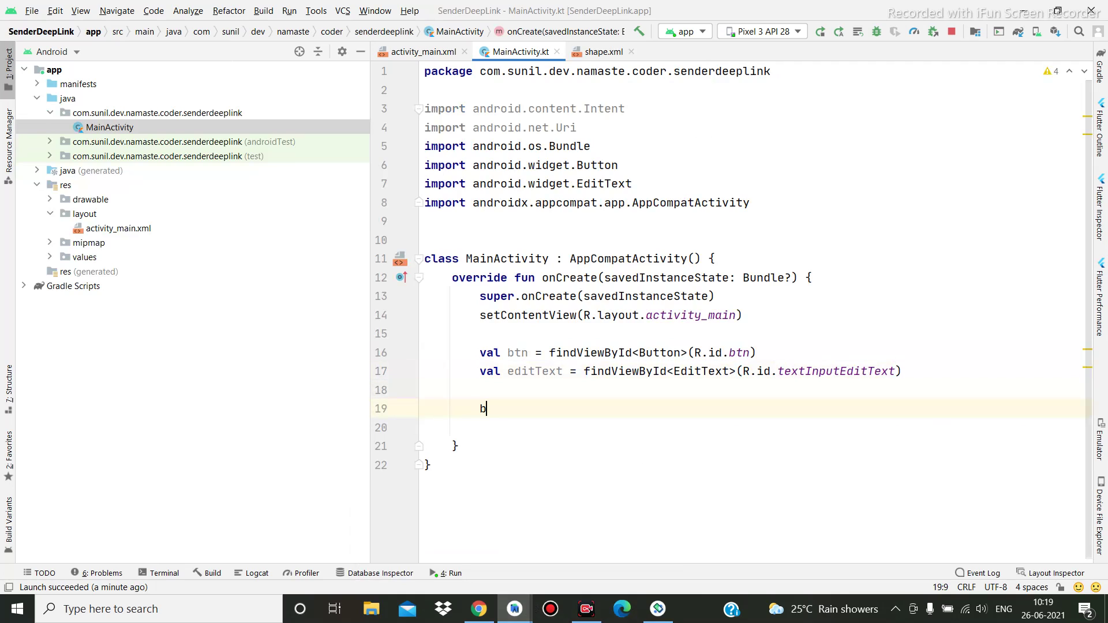
pyautogui.write('t')
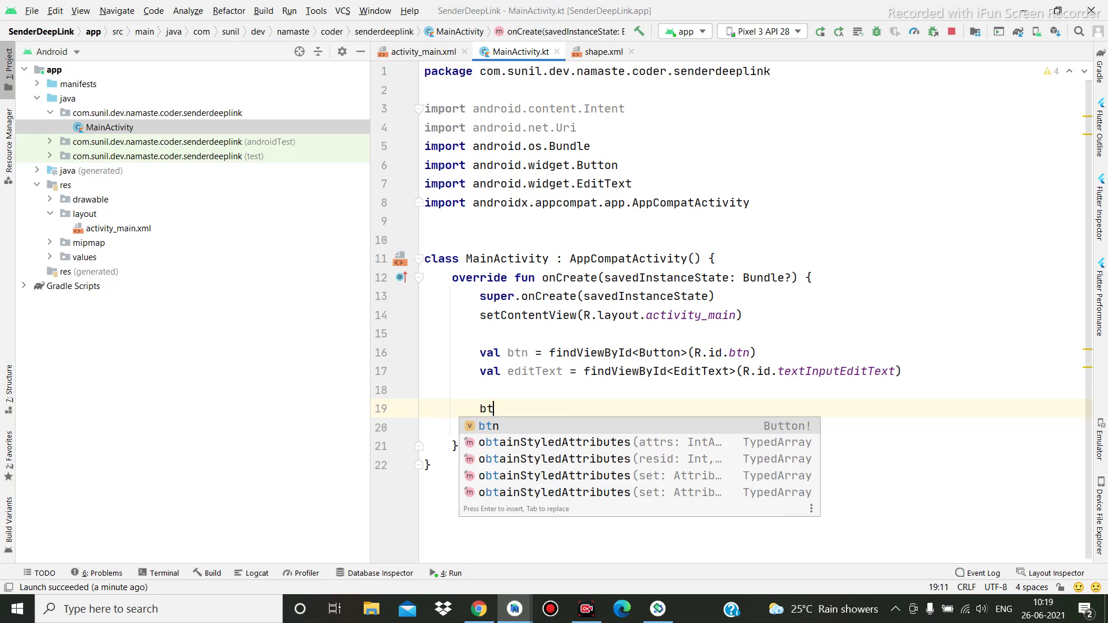
pyautogui.write('n.set')
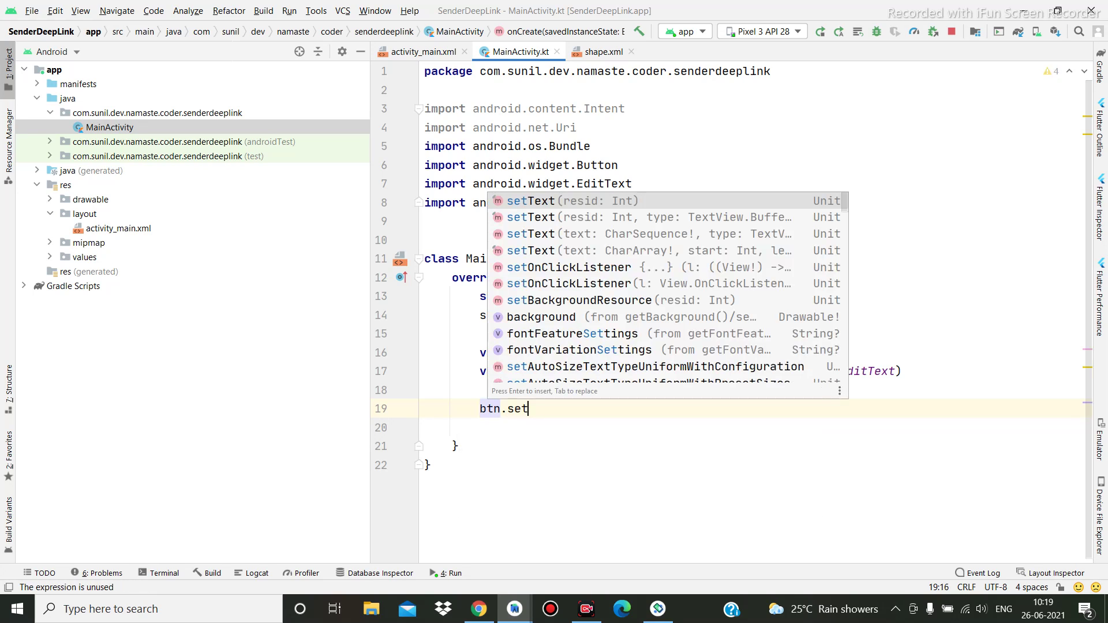
pyautogui.write('C')
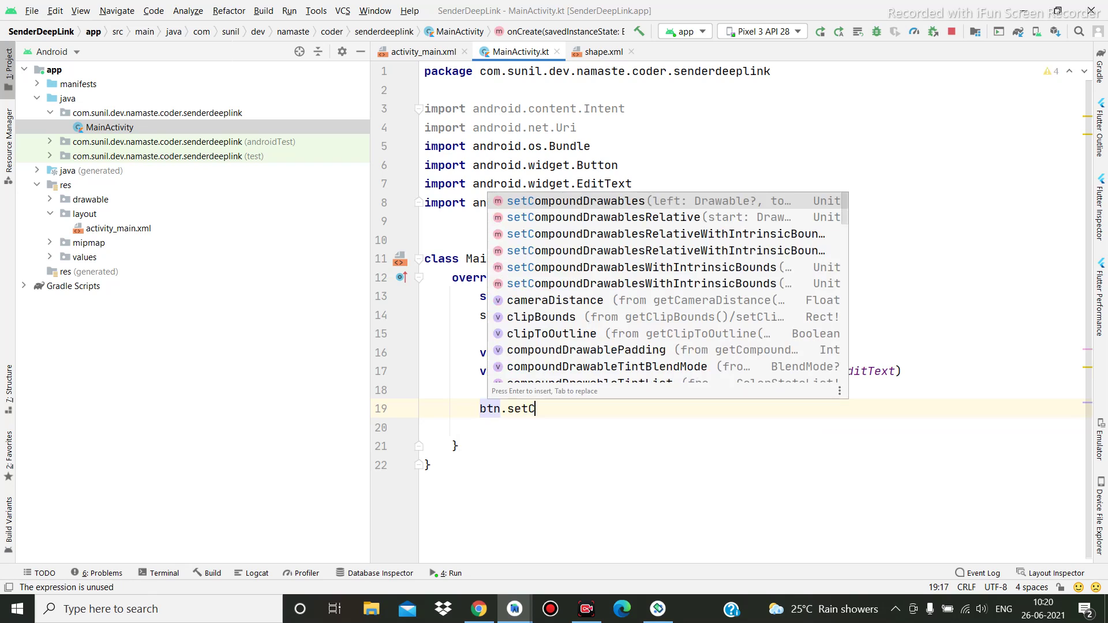
pyautogui.press('BackSpace')
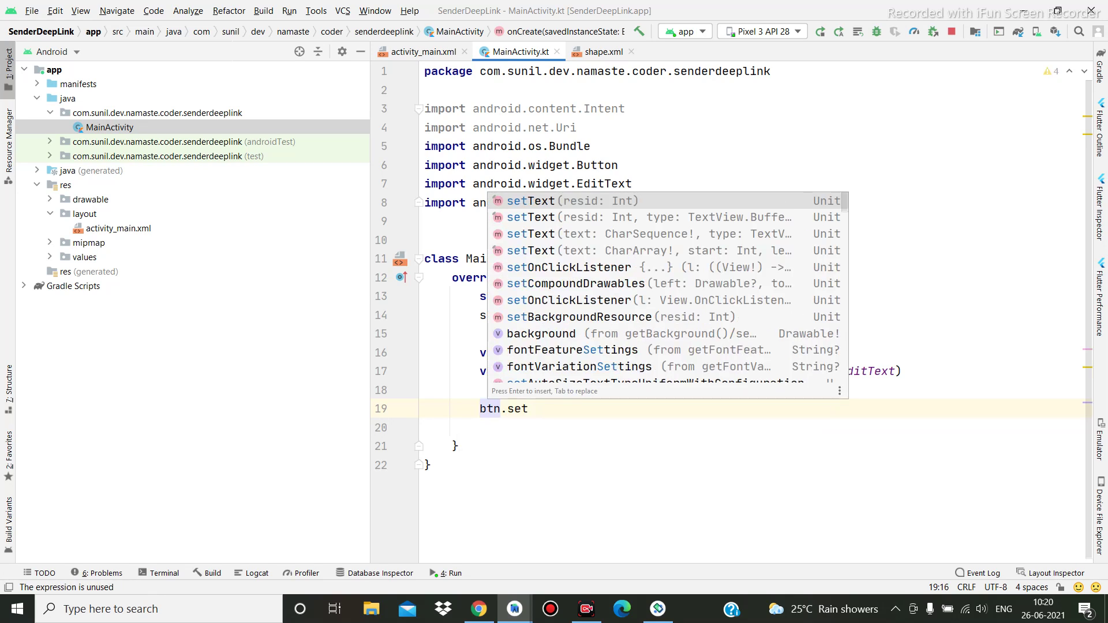
pyautogui.write('C')
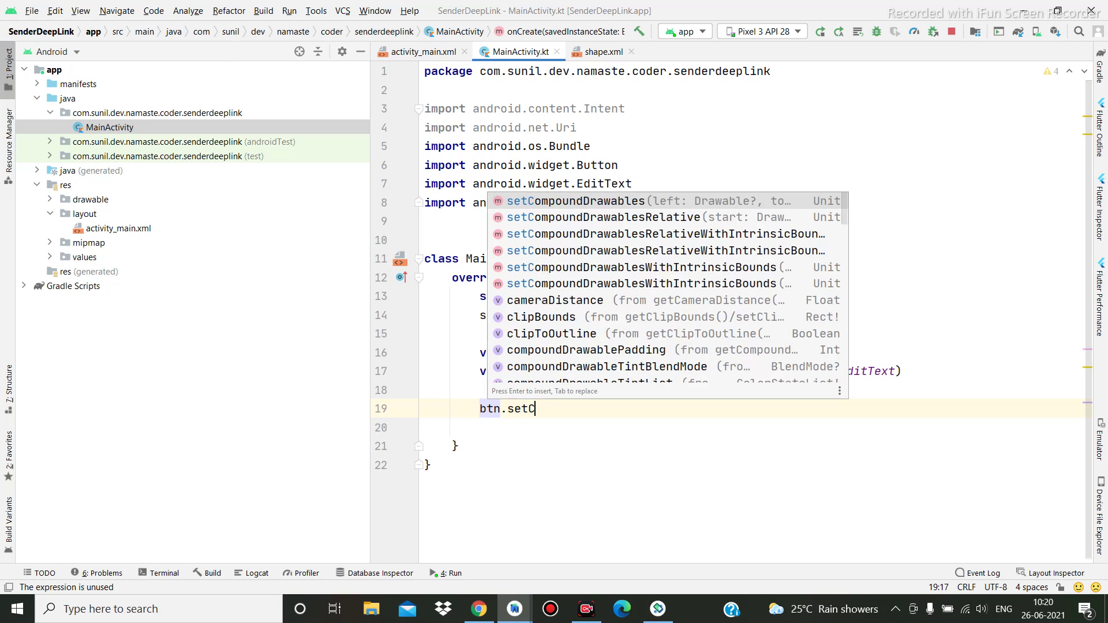
pyautogui.write('li')
pyautogui.press('Down')
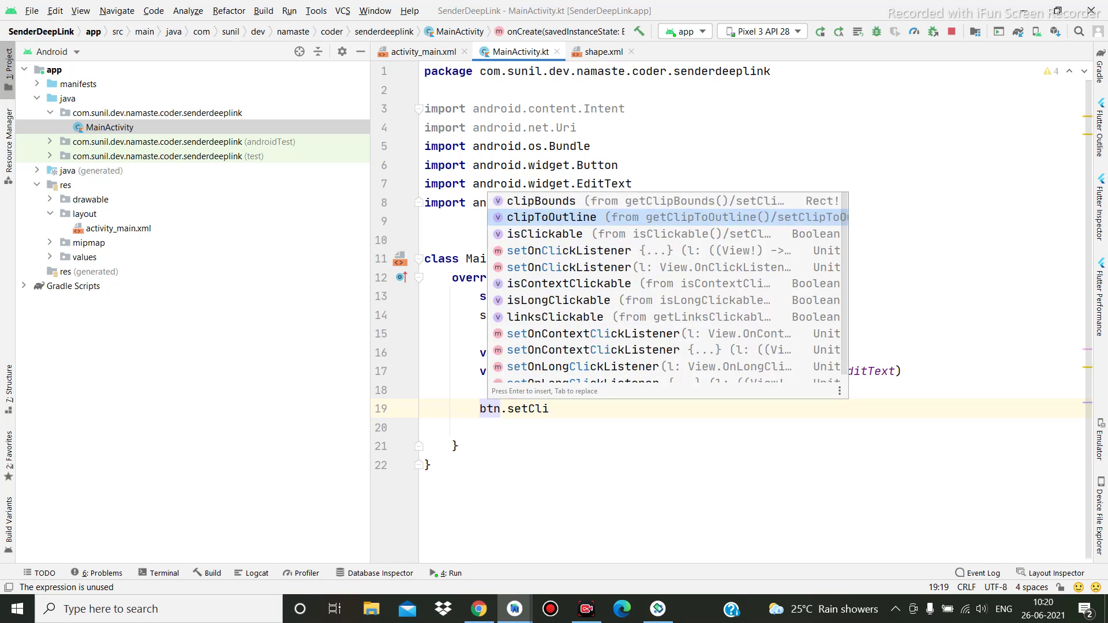
pyautogui.press('Down')
pyautogui.press('Return')
pyautogui.press('Return')
pyautogui.press('Return')
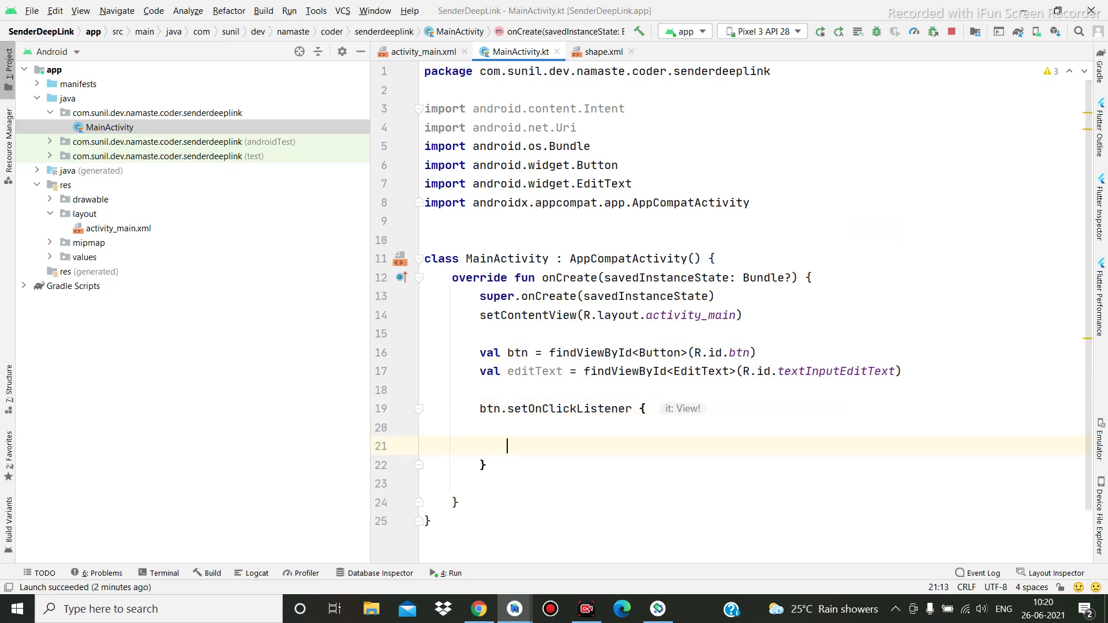
pyautogui.press('Return')
pyautogui.press('Up')
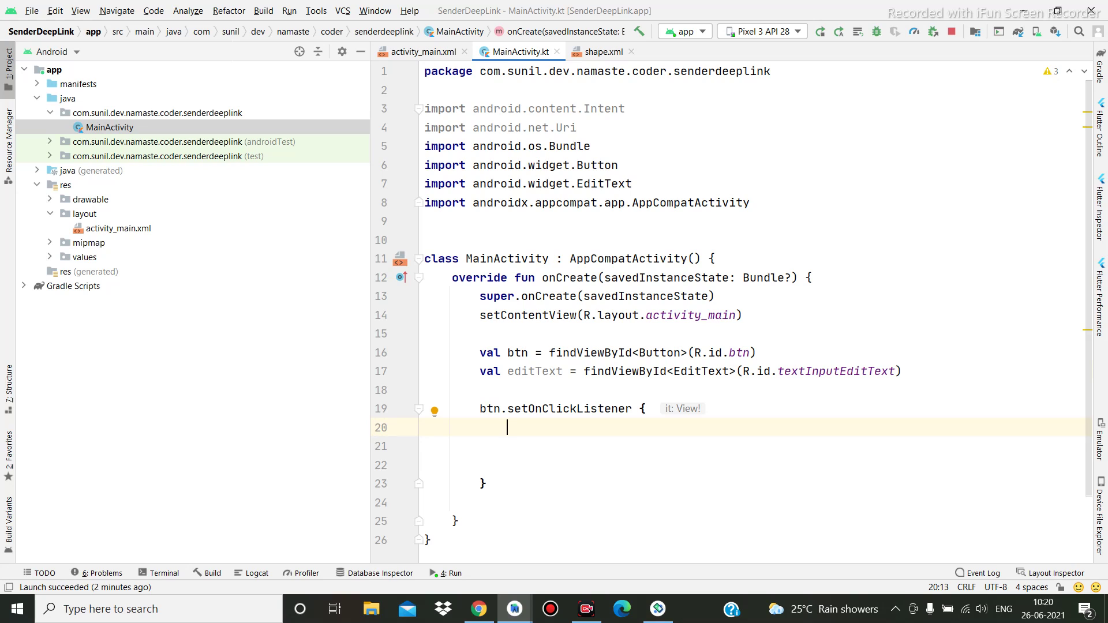
pyautogui.write('val ')
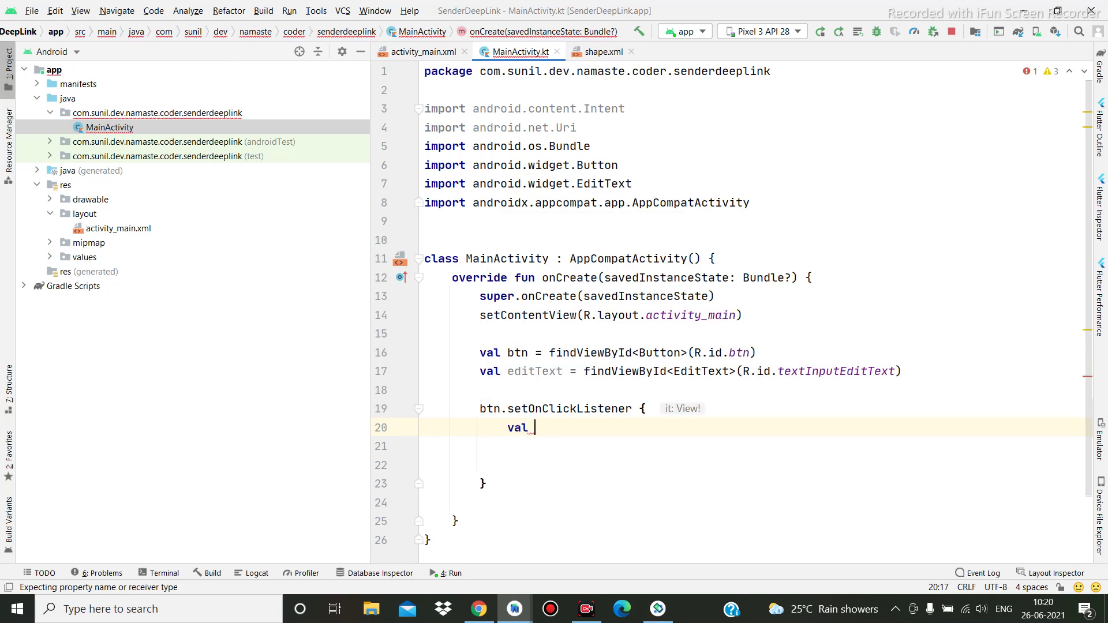
pyautogui.write('uri =')
pyautogui.write(' Ui')
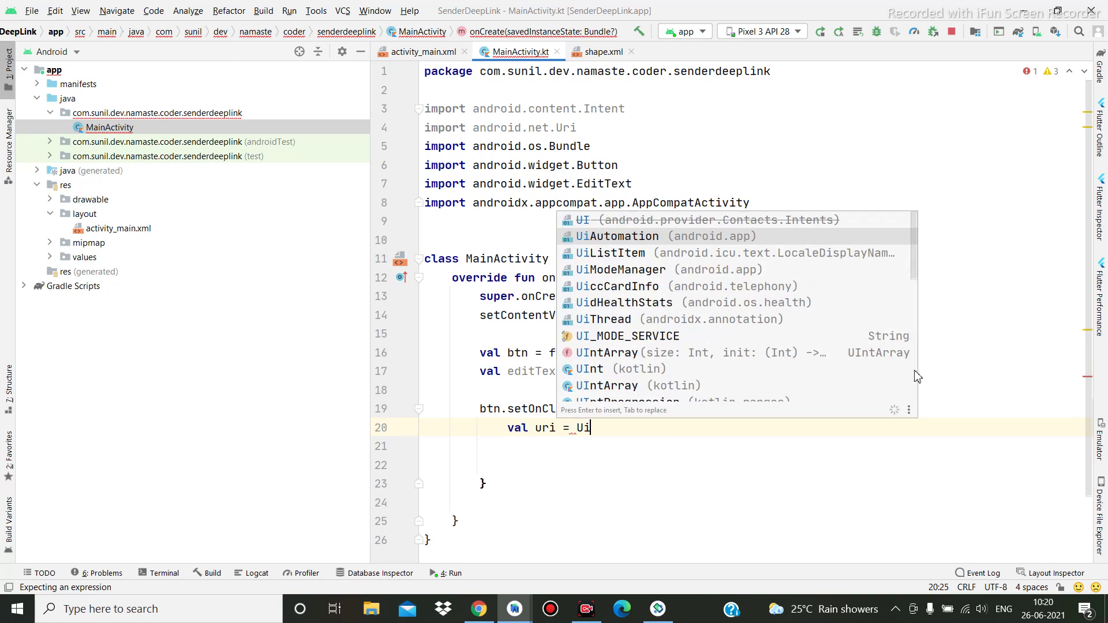
pyautogui.press('BackSpace')
pyautogui.write('r')
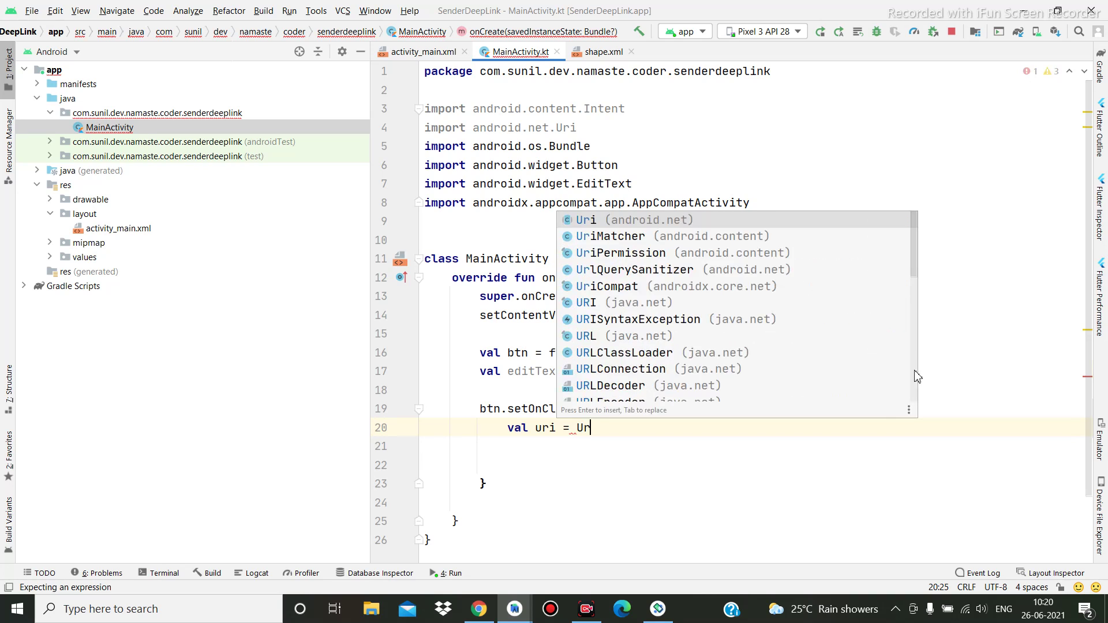
pyautogui.write('i')
pyautogui.press('Return')
pyautogui.write('.')
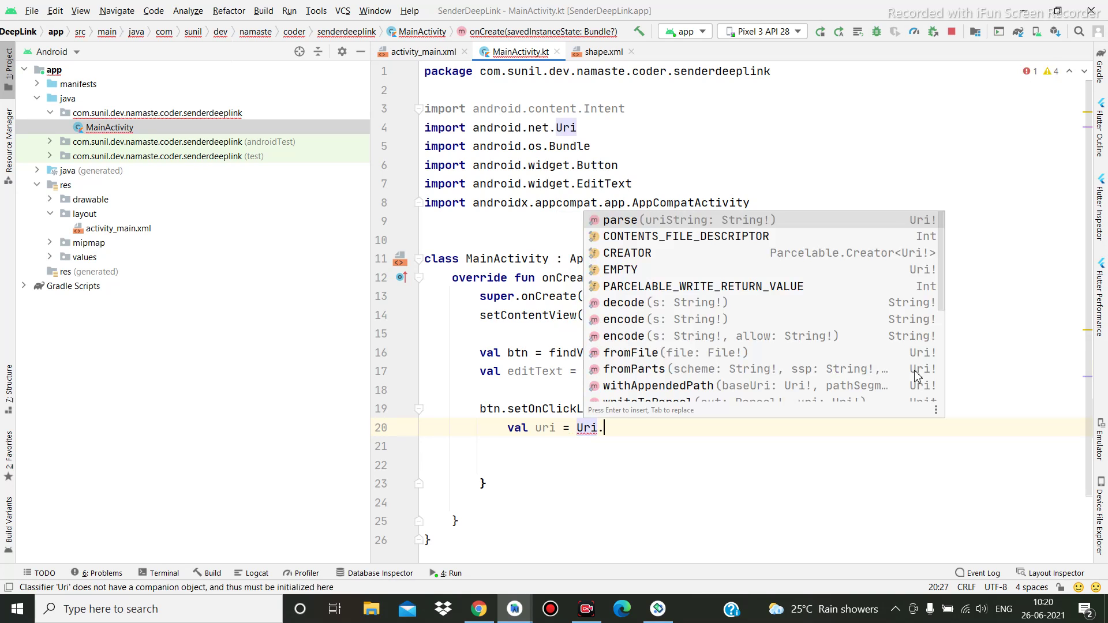
pyautogui.press('Return')
pyautogui.write('("')
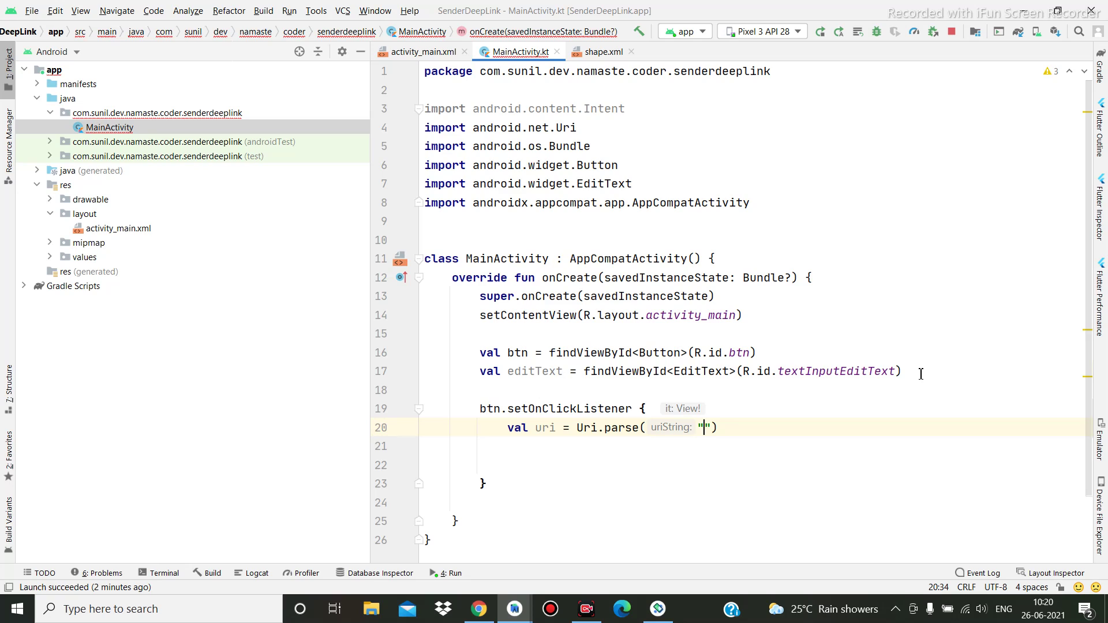
pyautogui.write('htt')
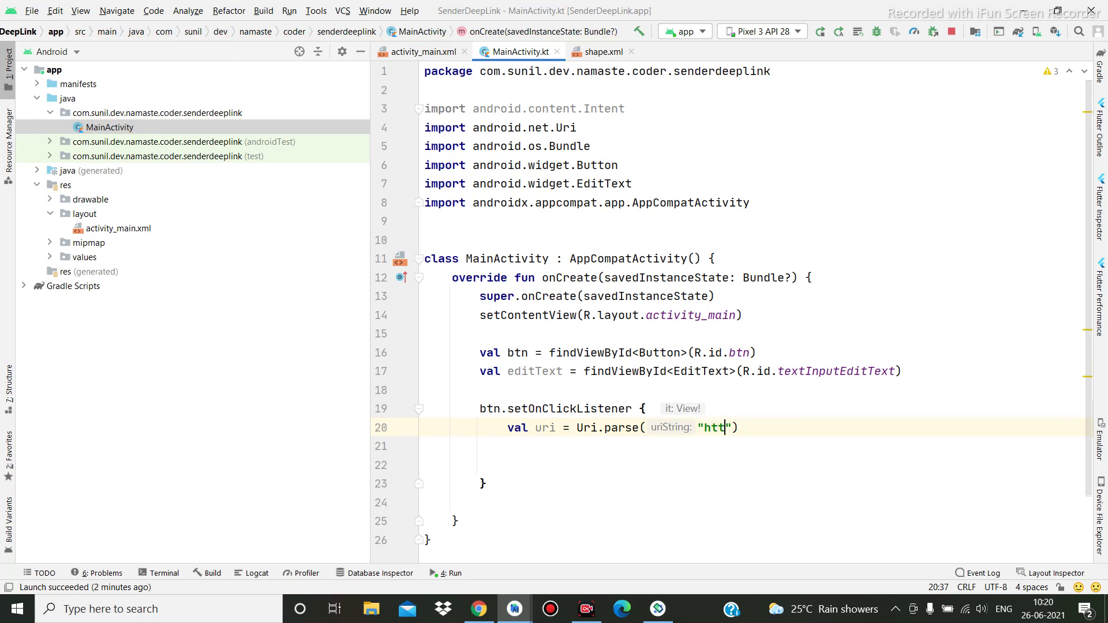
pyautogui.write('p')
pyautogui.write(':')
pyautogui.write('//www')
pyautogui.write('.nama')
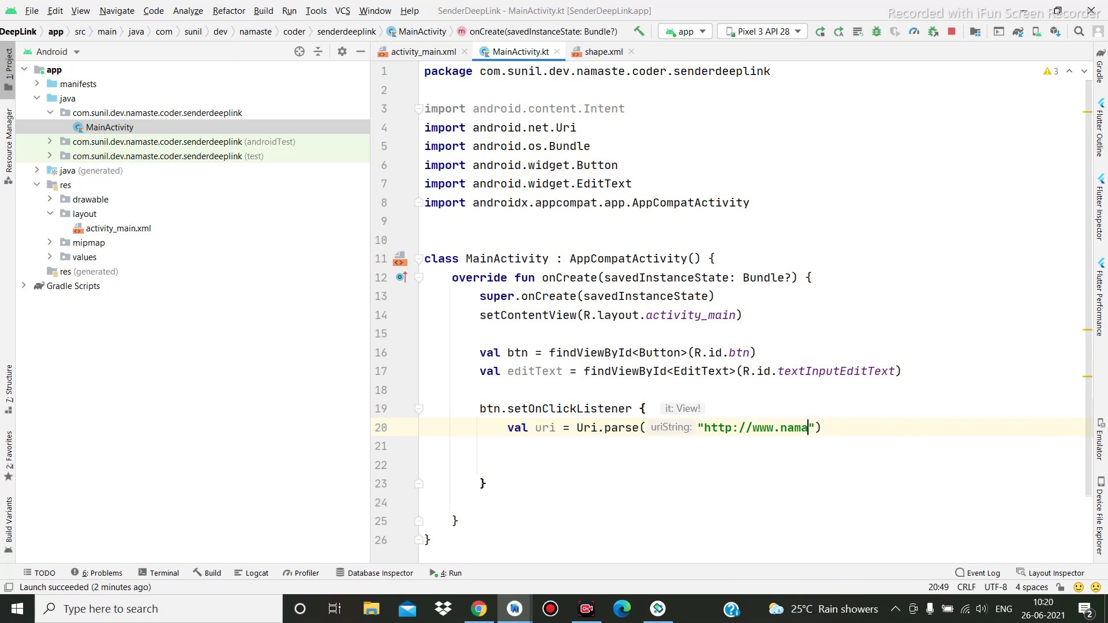
pyautogui.write('stecode')
pyautogui.write('r.')
pyautogui.write('com/')
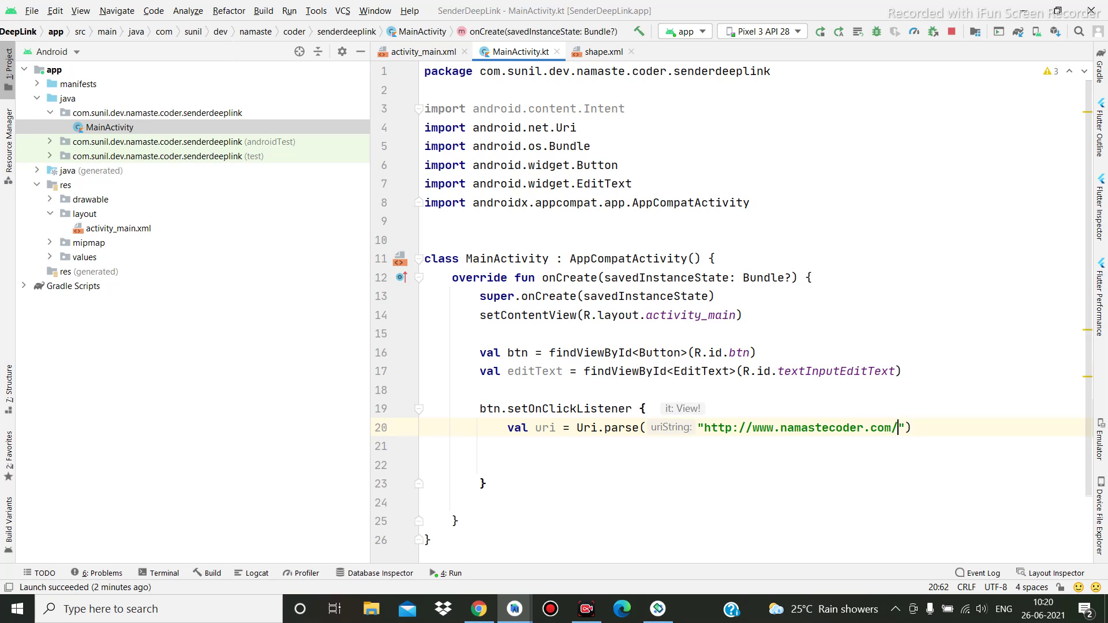
pyautogui.write('dev')
pyautogui.write('/v1')
pyautogui.write('/')
pyautogui.write('${')
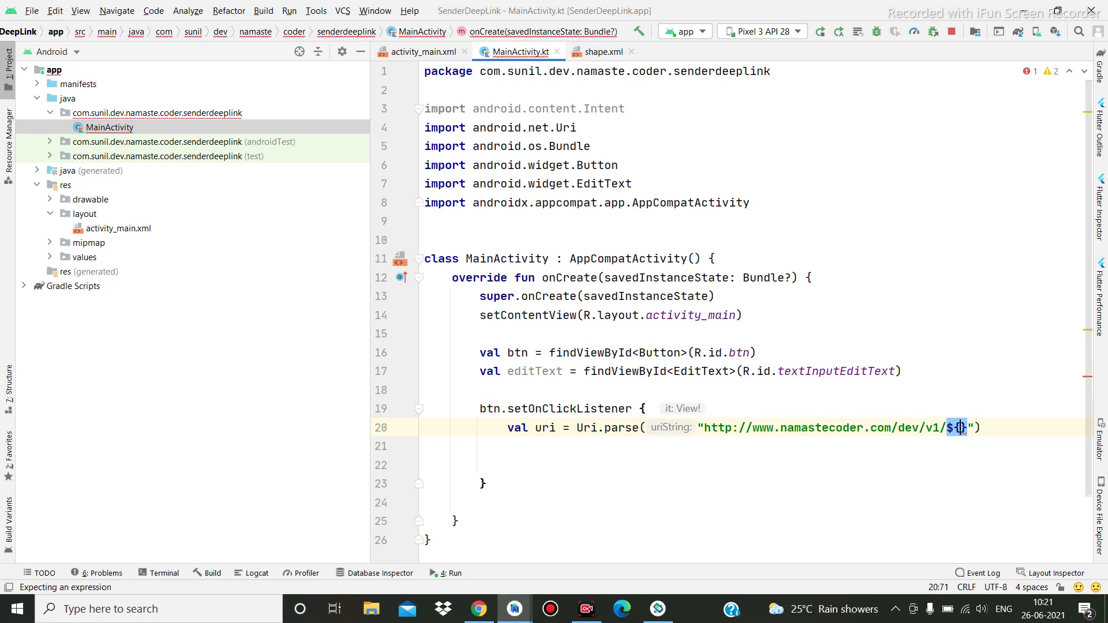
pyautogui.write('ed')
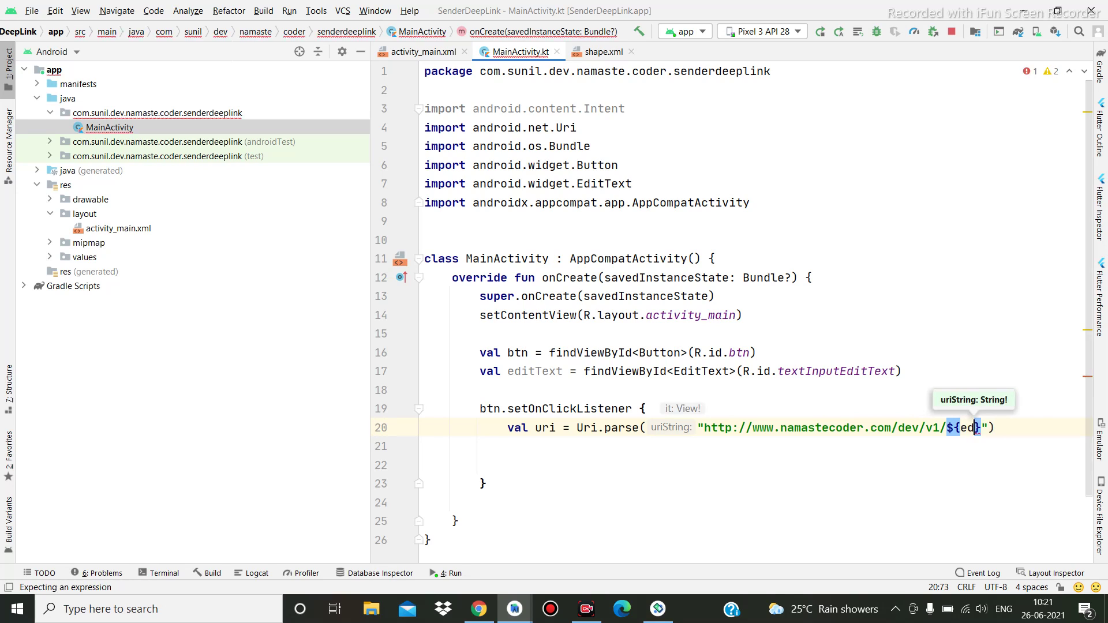
pyautogui.press('Escape')
pyautogui.write('itText')
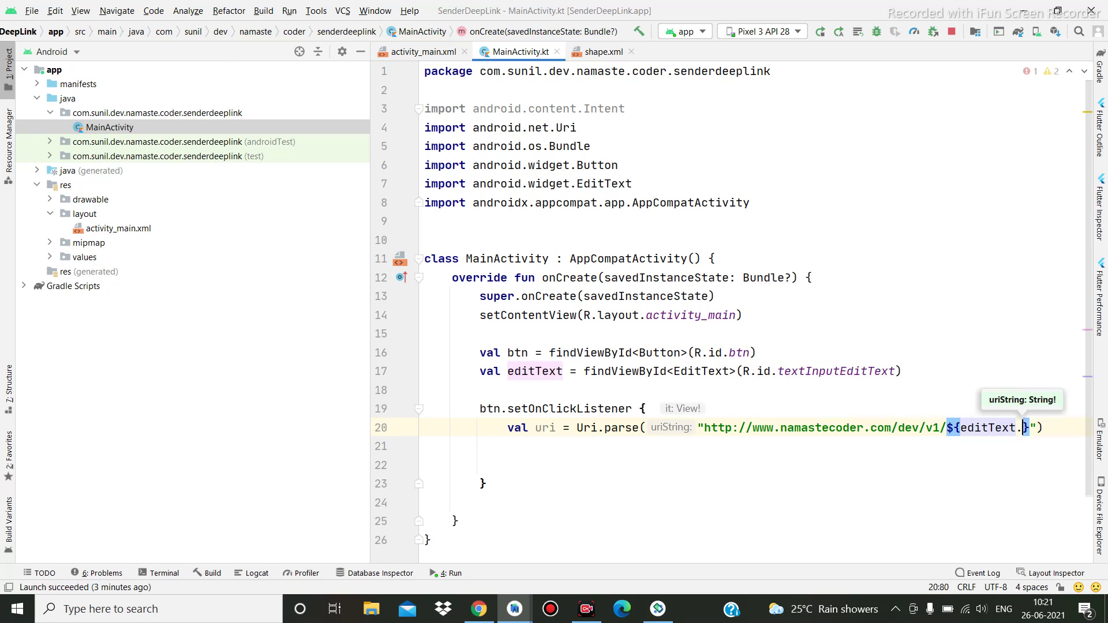
pyautogui.write('.t')
pyautogui.press('Return')
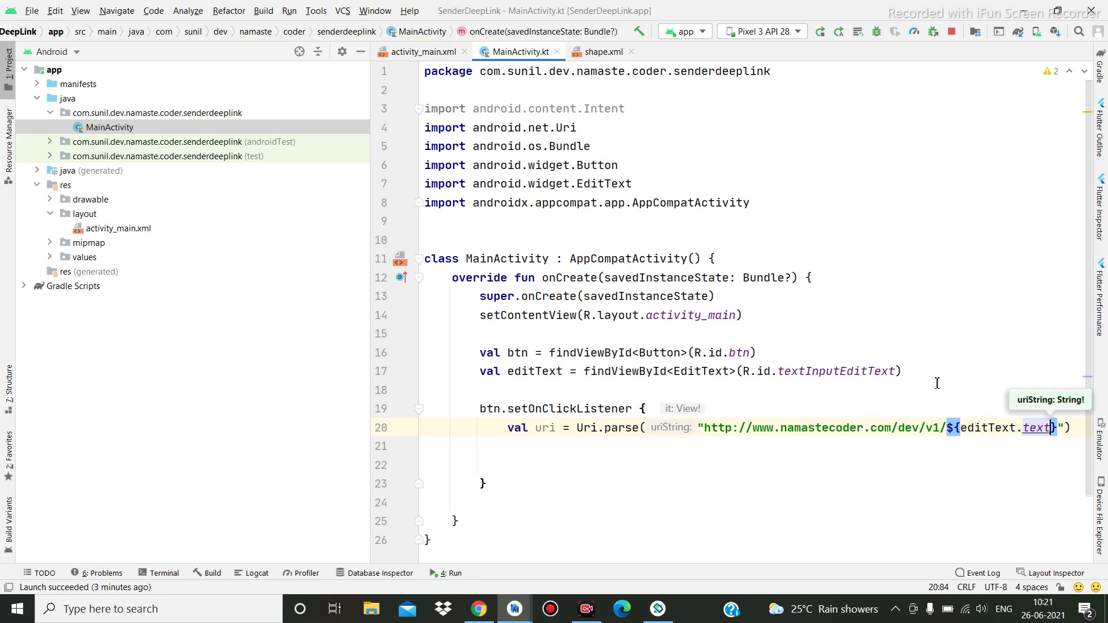
pyautogui.hotkey('shift', 'Return')
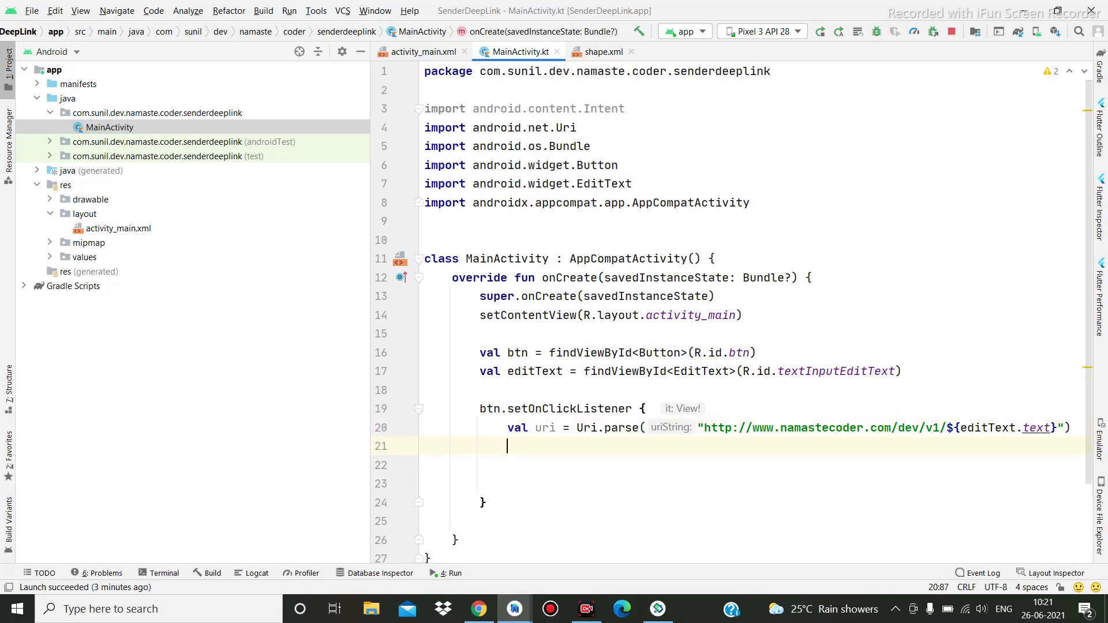
pyautogui.scroll(-5, 853, 462)
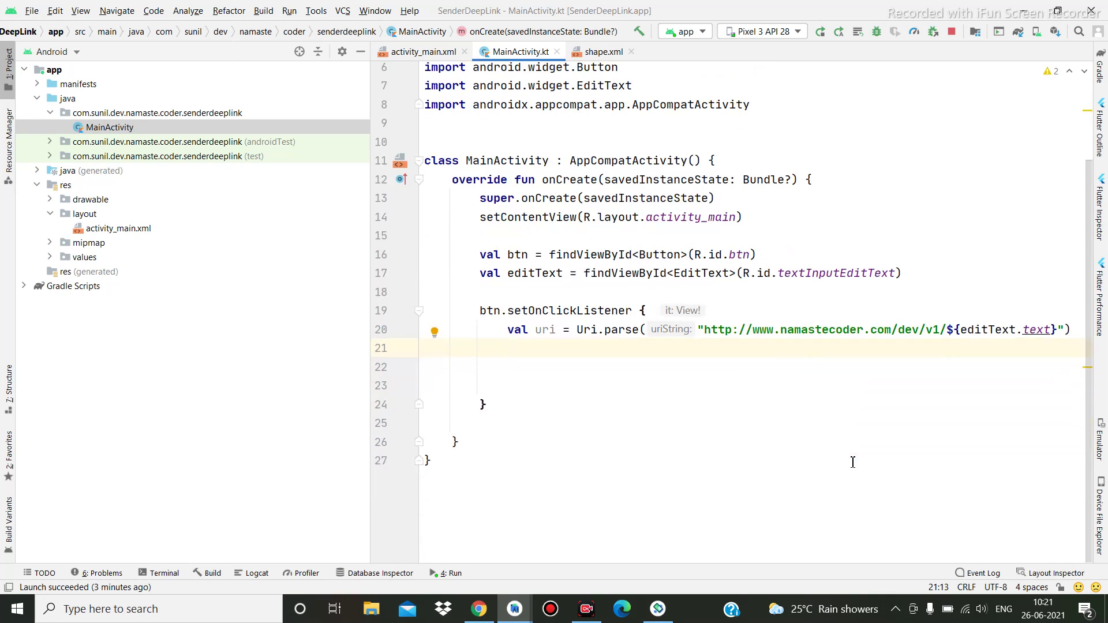
pyautogui.write('val ')
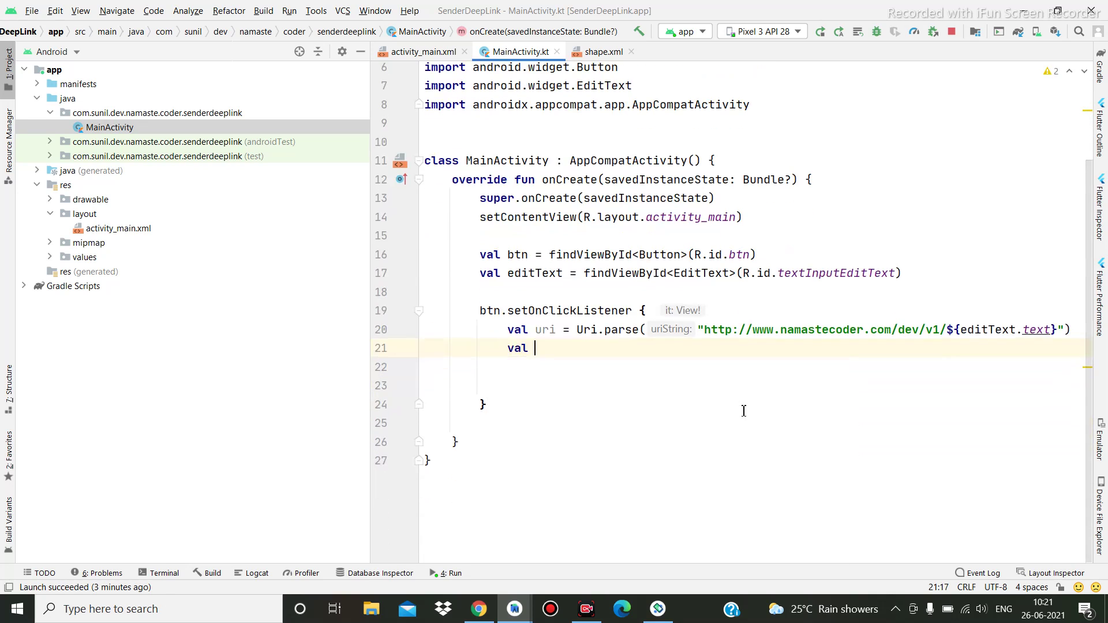
pyautogui.write('inte')
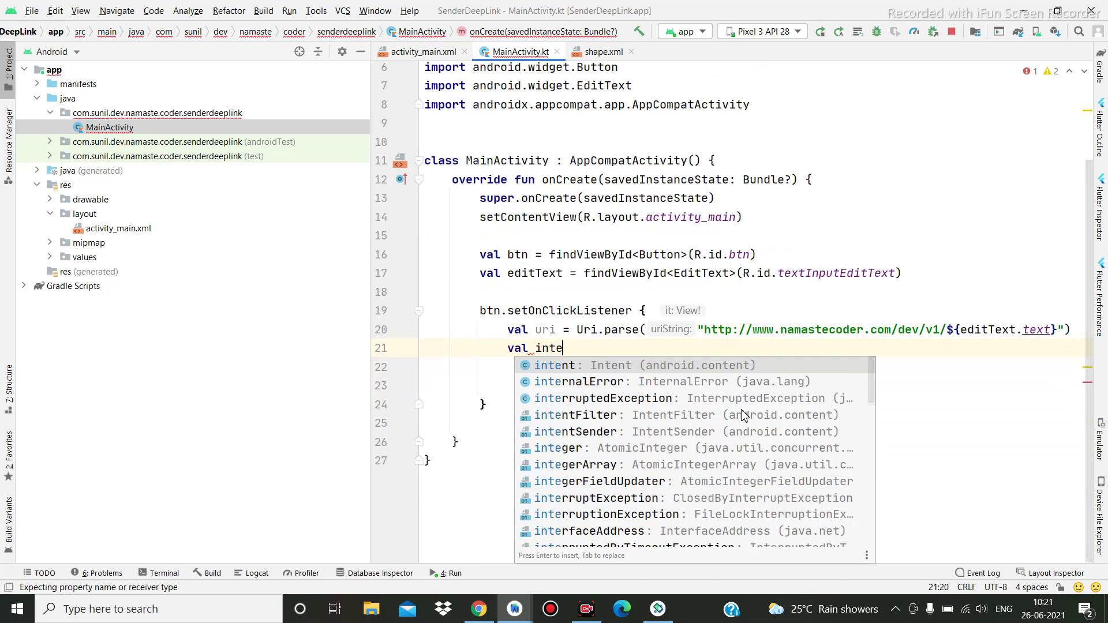
pyautogui.write('nt = ')
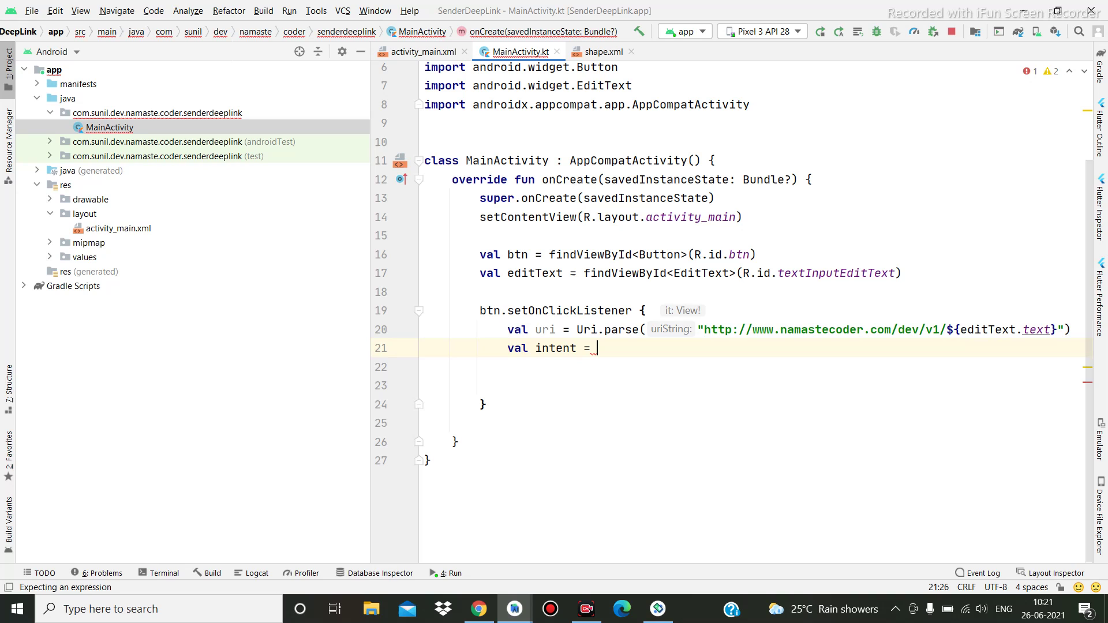
pyautogui.write('Int')
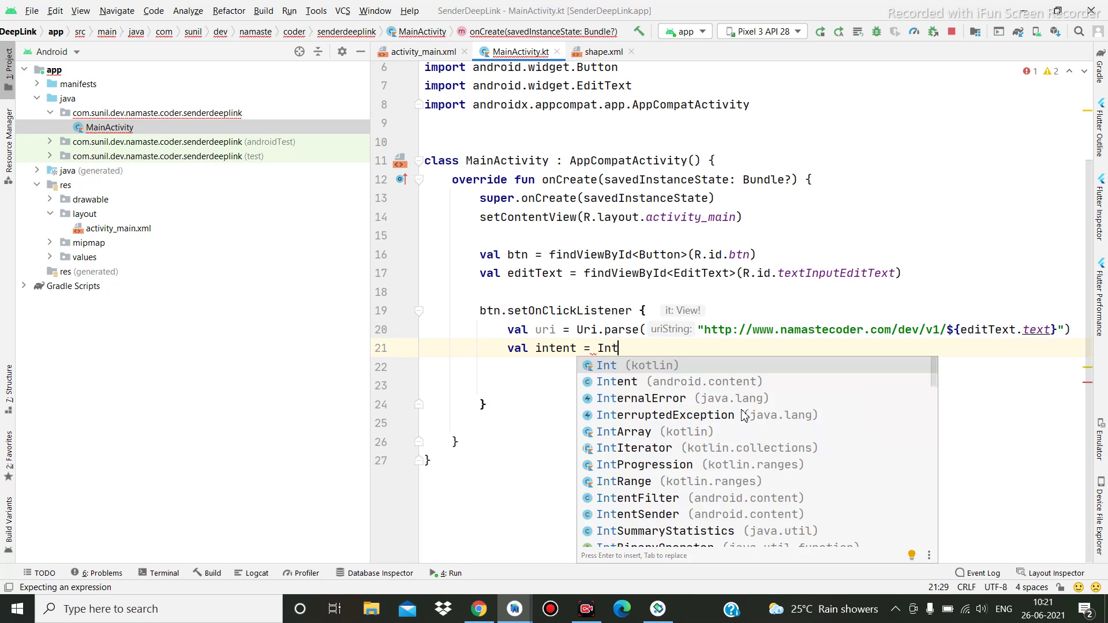
# Add val intent = Intent(Intent.ACTION_VIEW, uri) on the next listener line.
pyautogui.press('Down')
pyautogui.press('Return')
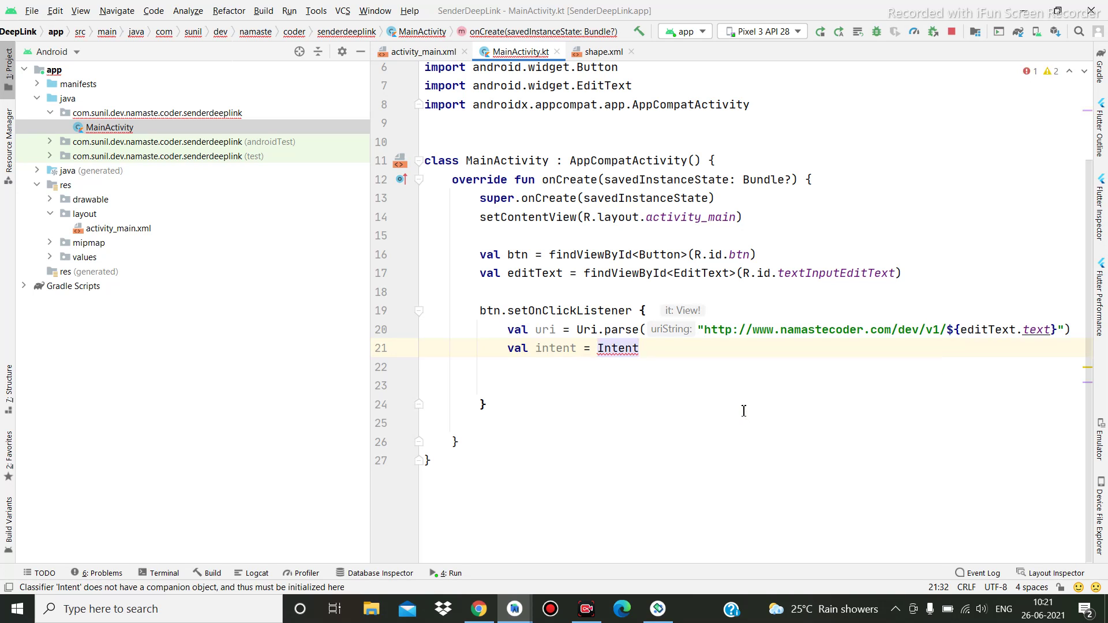
pyautogui.write('(in')
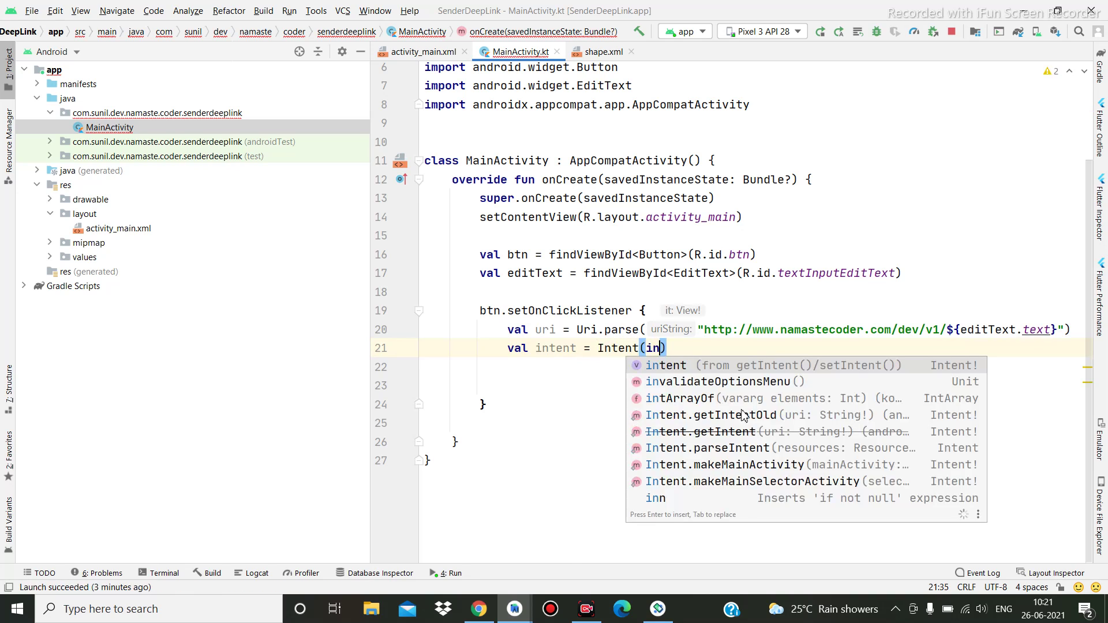
pyautogui.press('BackSpace')
pyautogui.press('BackSpace')
pyautogui.write('I')
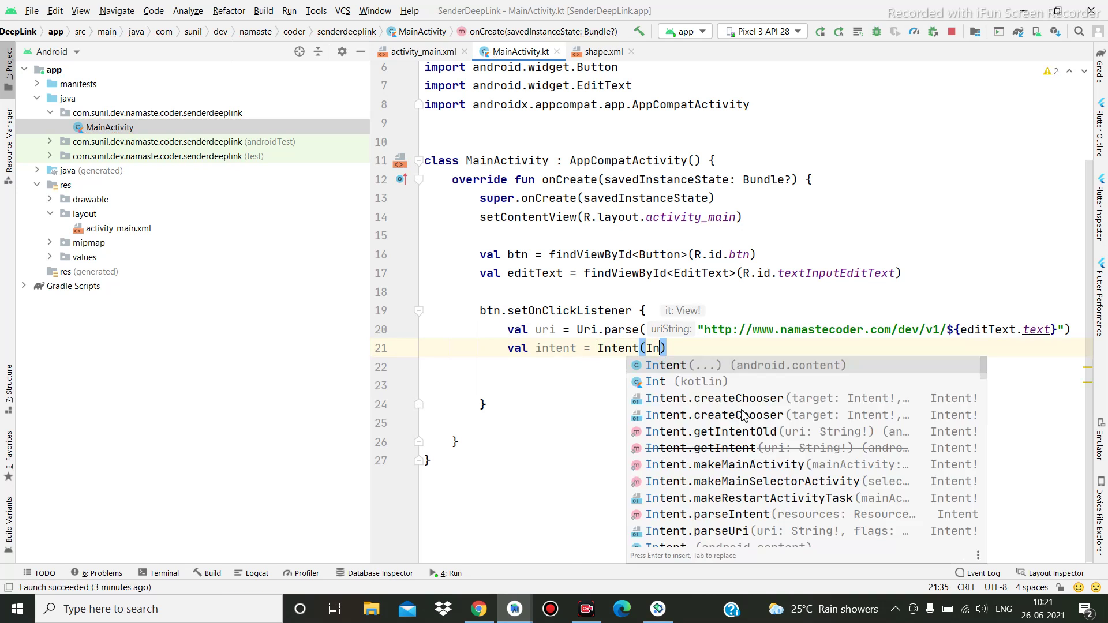
pyautogui.write('nt')
pyautogui.press('Down')
pyautogui.press('BackSpace')
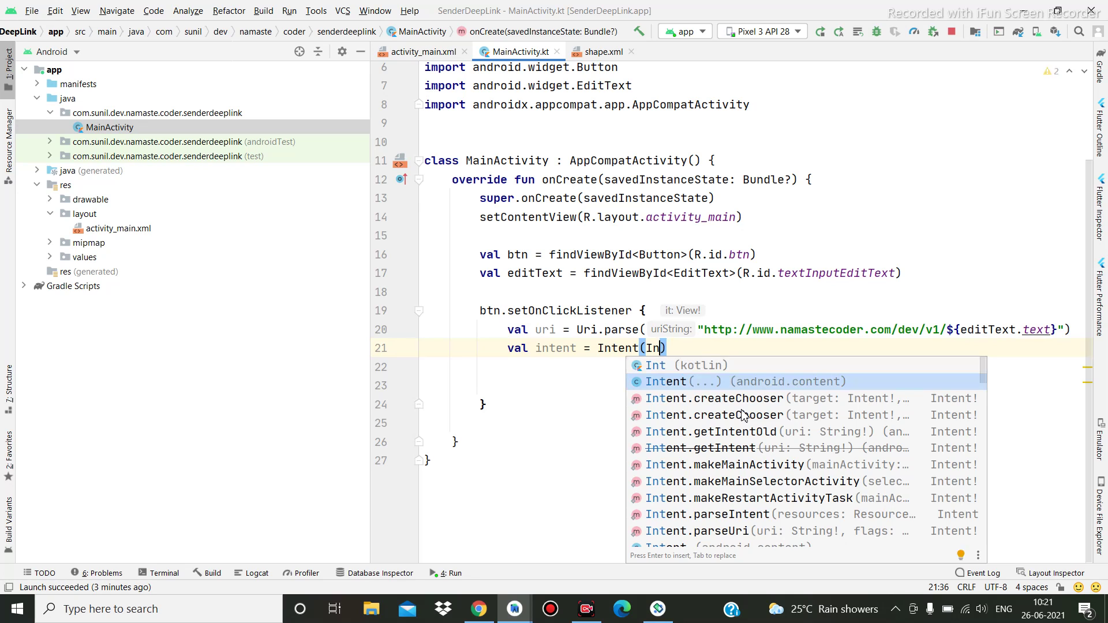
pyautogui.press('Return')
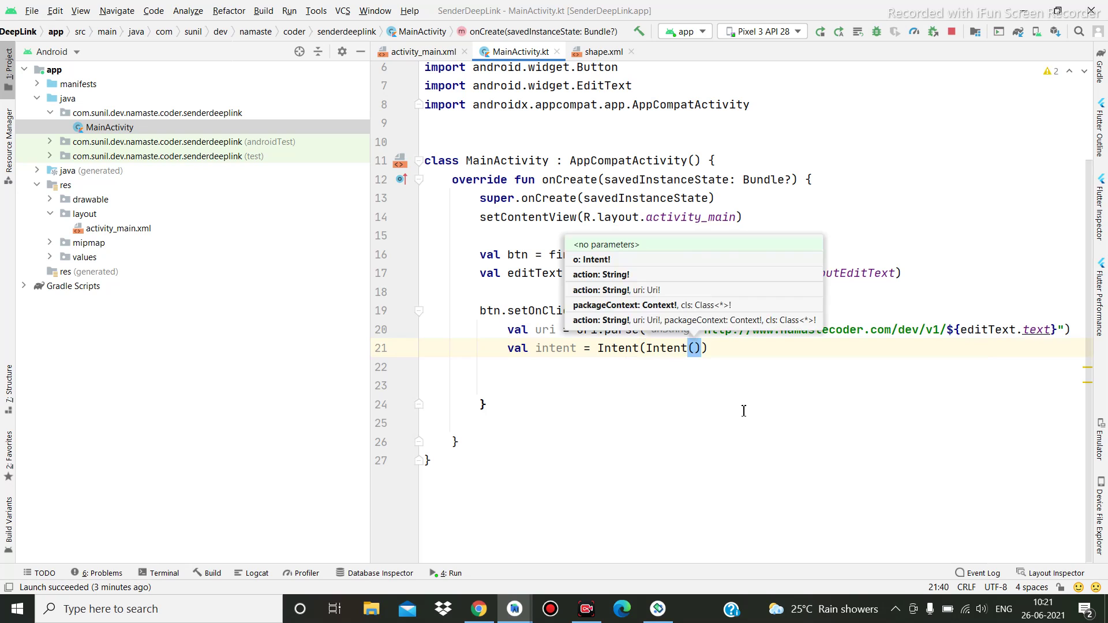
pyautogui.press('BackSpace')
pyautogui.press('BackSpace')
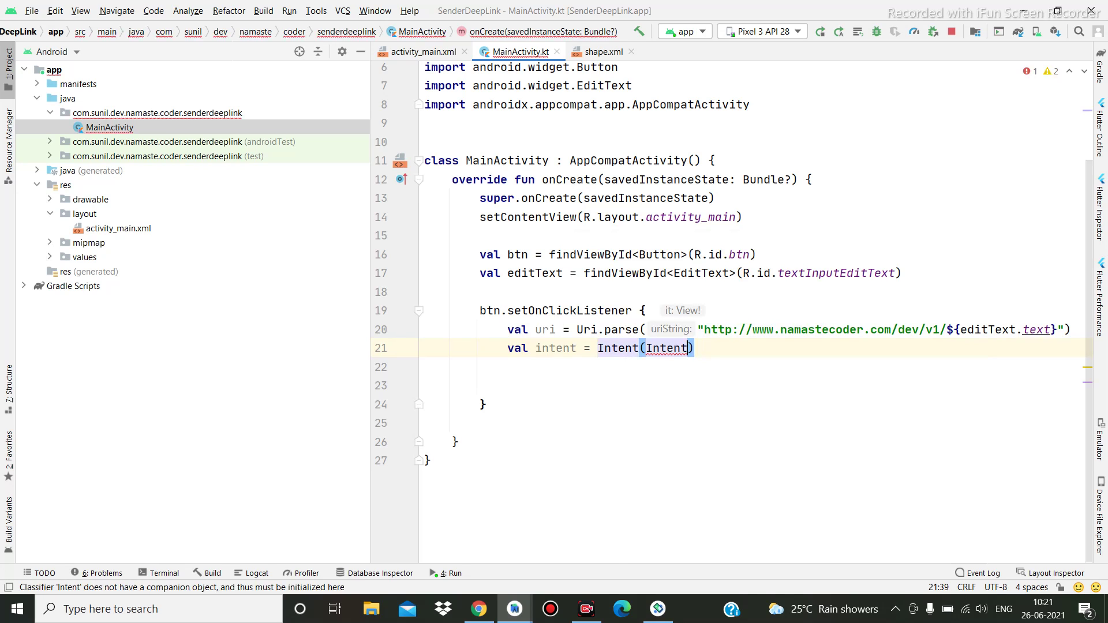
pyautogui.write('.')
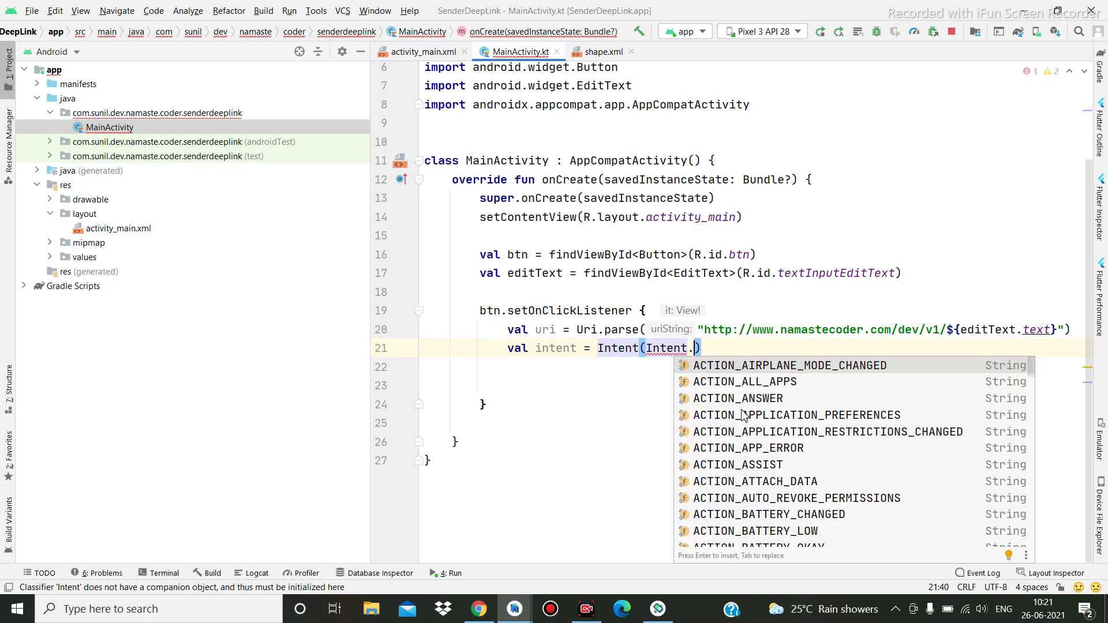
pyautogui.write('AC')
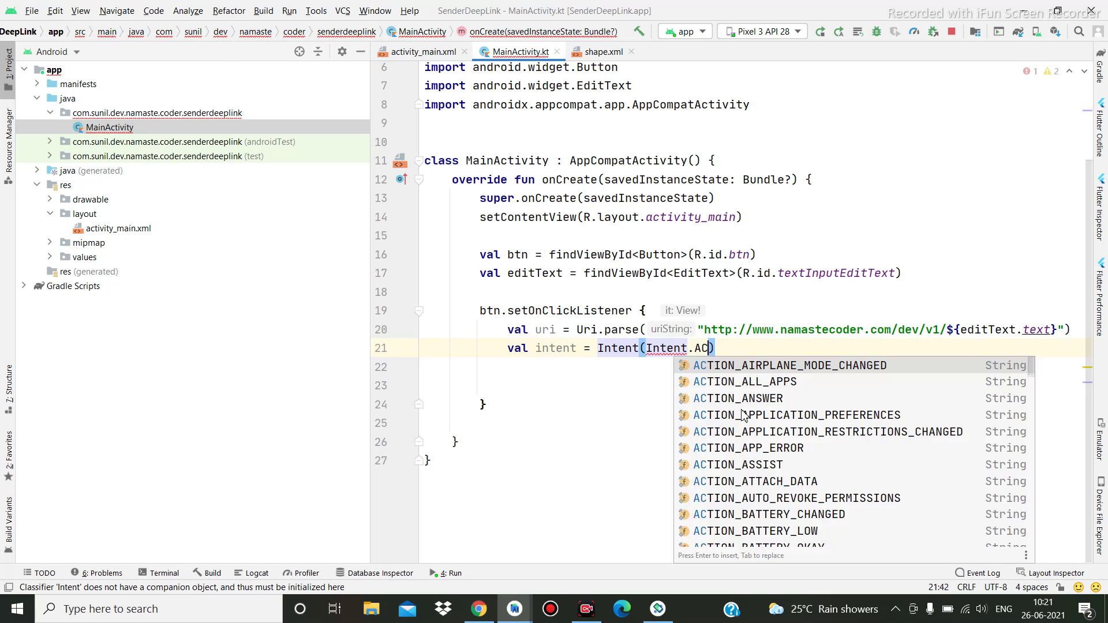
pyautogui.write('T')
pyautogui.write('ION')
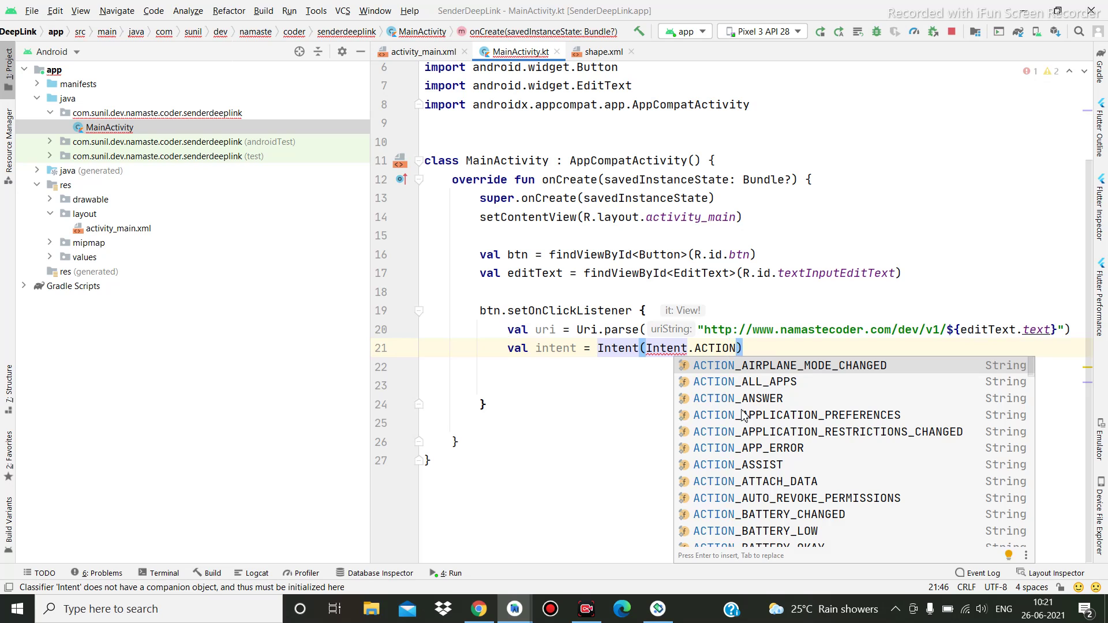
pyautogui.press('Escape')
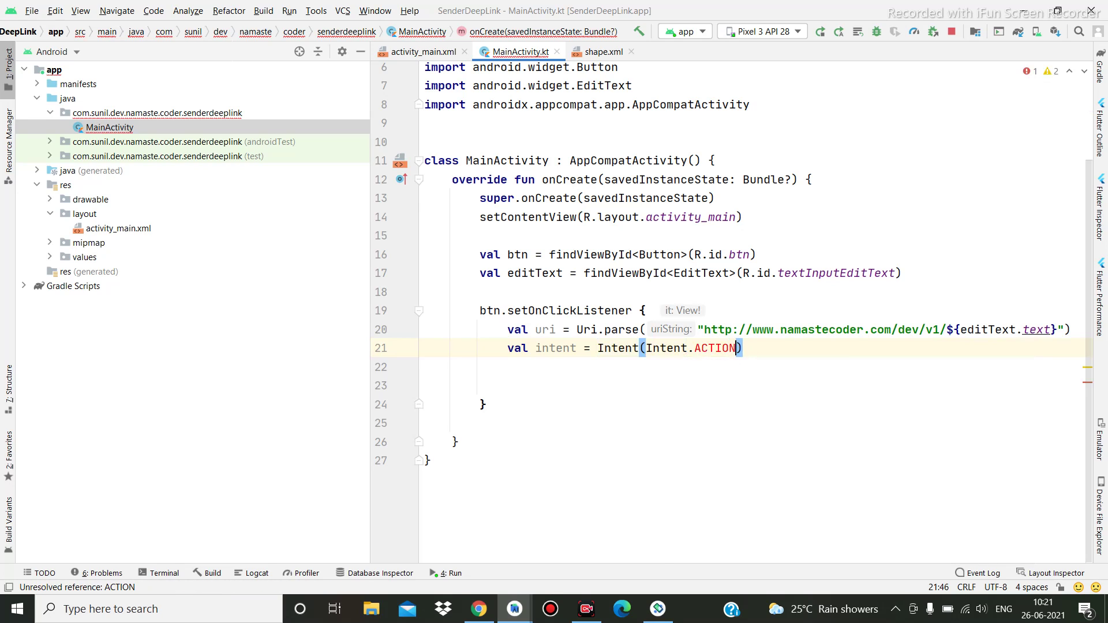
pyautogui.write('_')
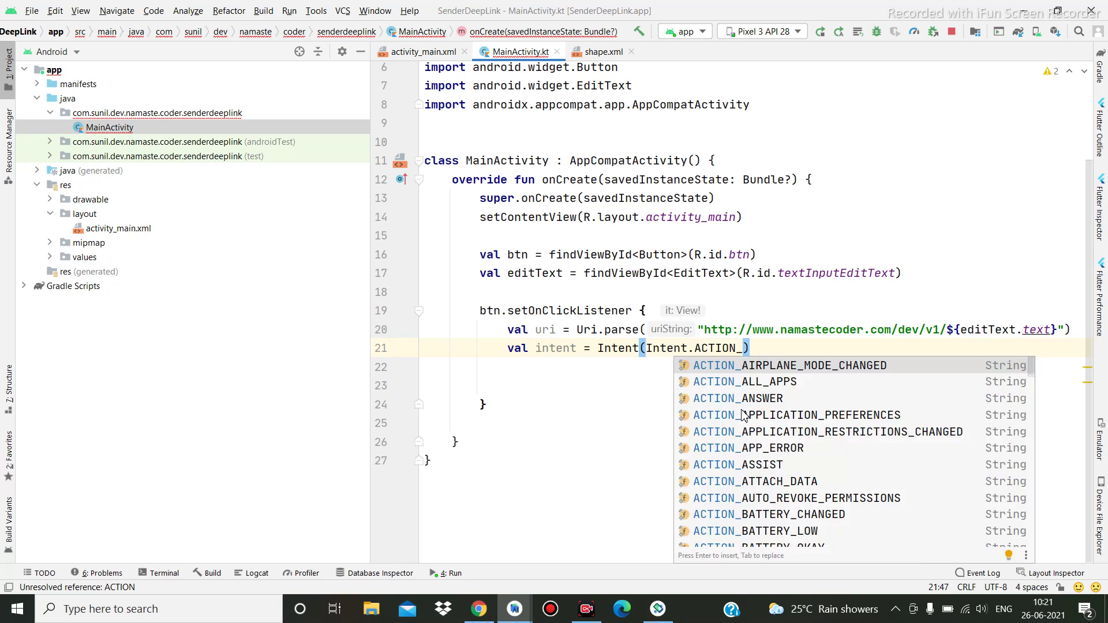
pyautogui.write('V')
pyautogui.press('Return')
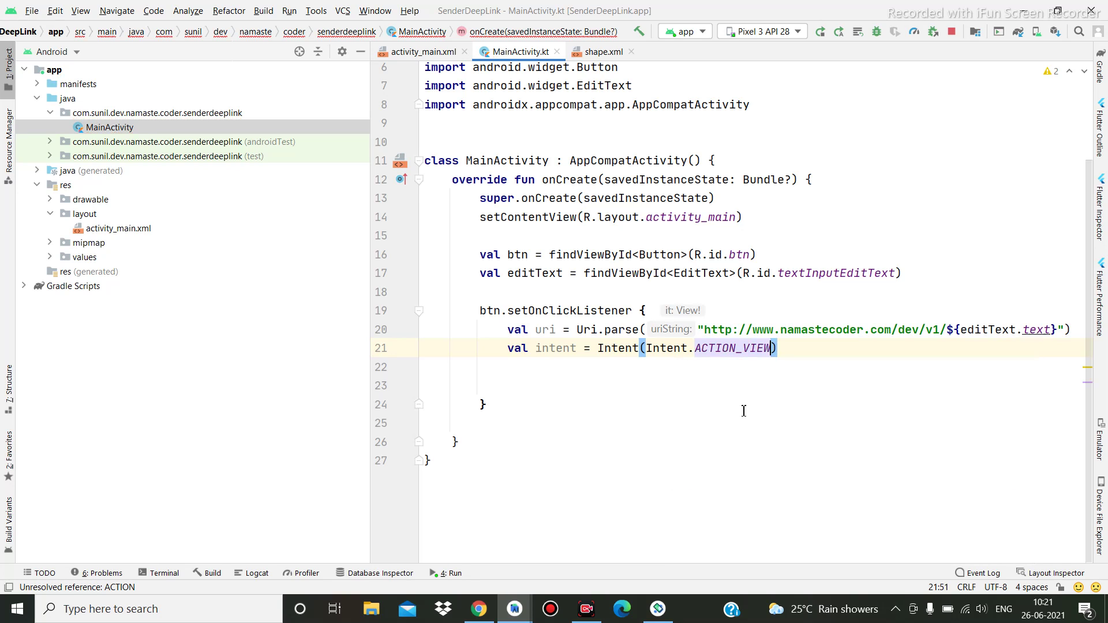
pyautogui.write(',uri')
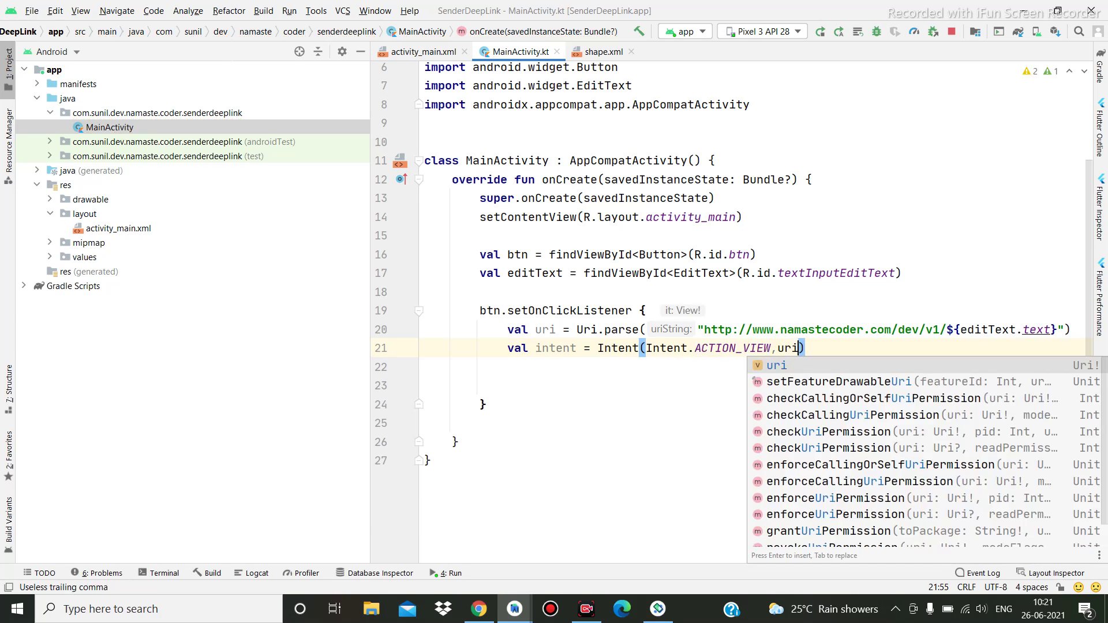
pyautogui.press('End')
pyautogui.press('Return')
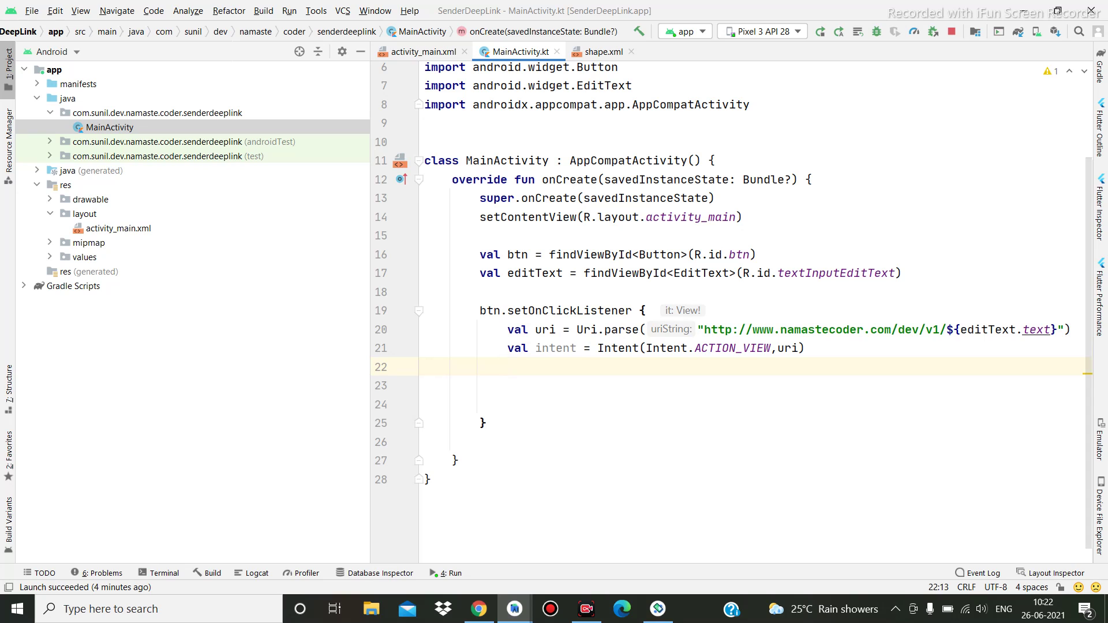
pyautogui.write('s')
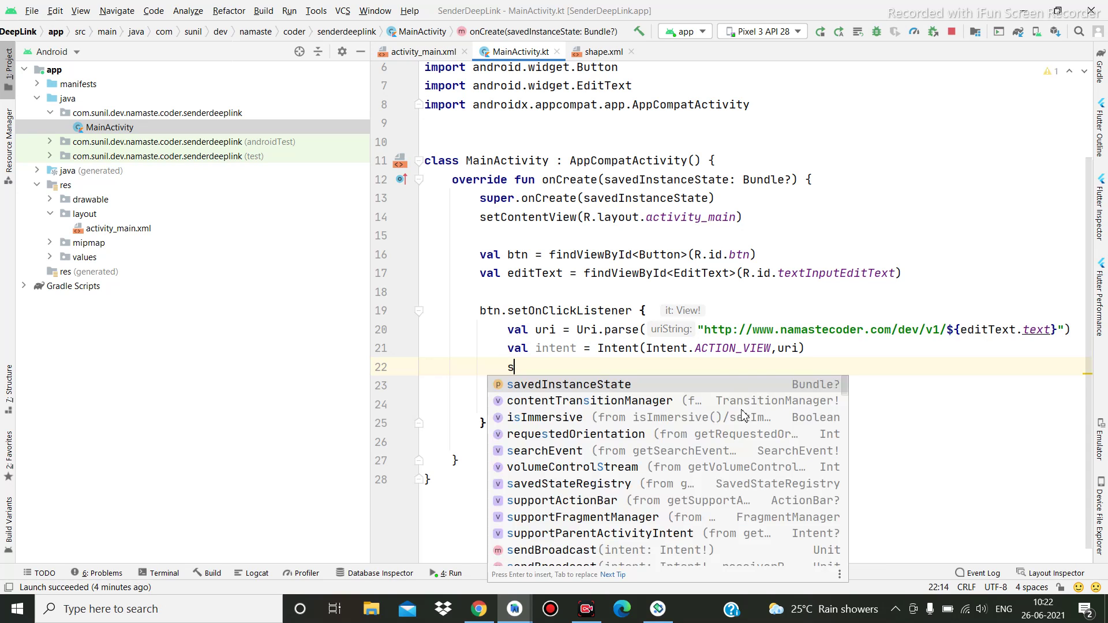
# Write intent.flags = Intent.FLAG_ACTIVITY_NEW_TASK on line 22.
pyautogui.press('BackSpace')
pyautogui.write('it')
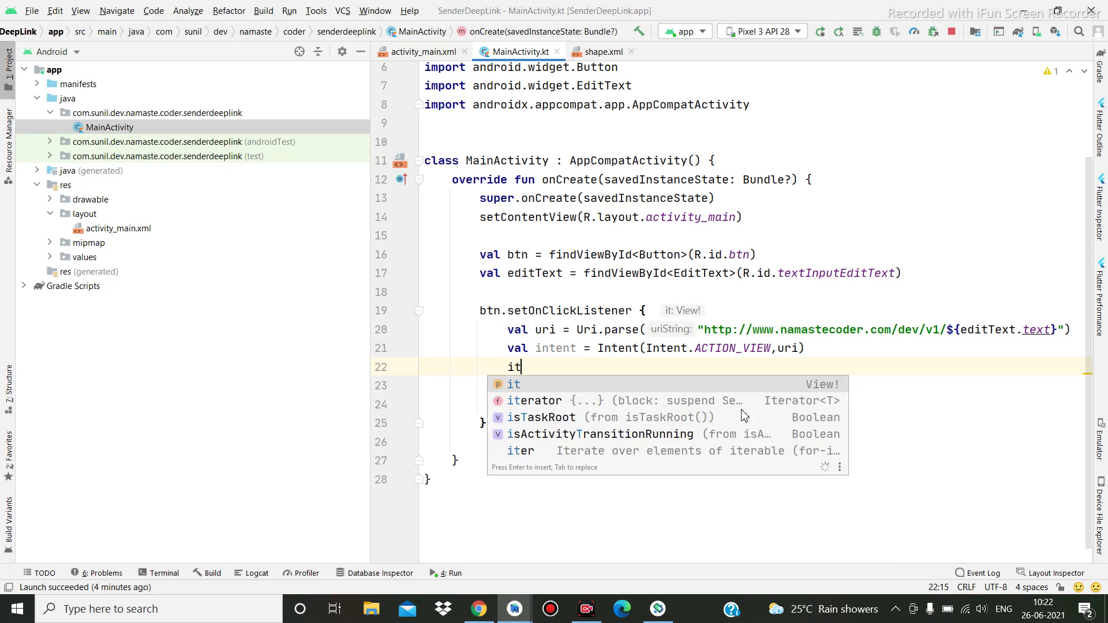
pyautogui.press('BackSpace')
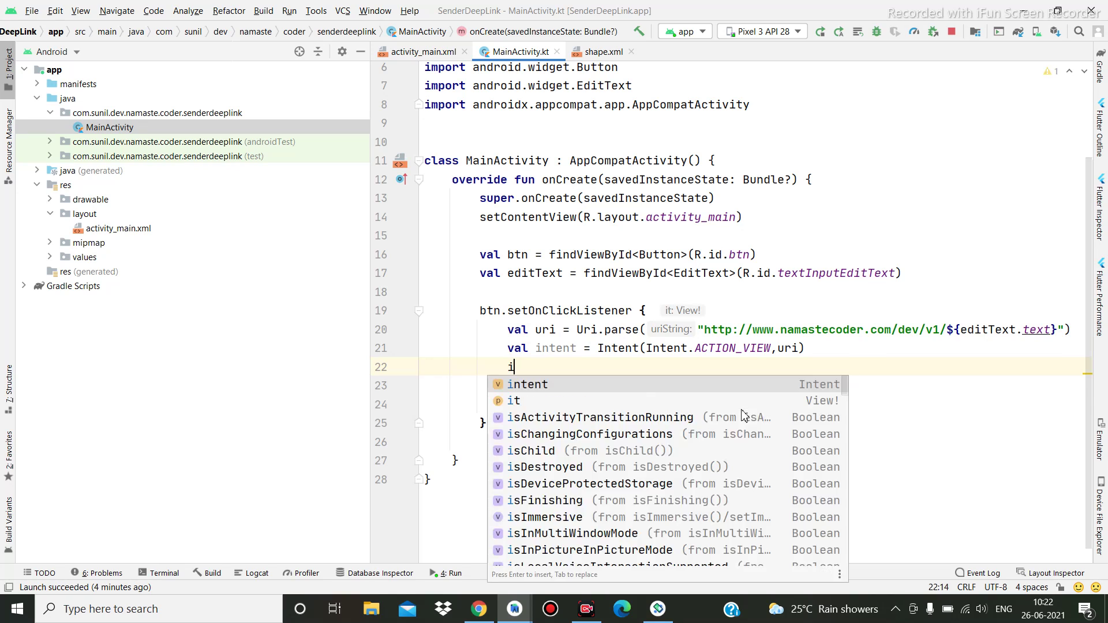
pyautogui.press('Return')
pyautogui.write('.')
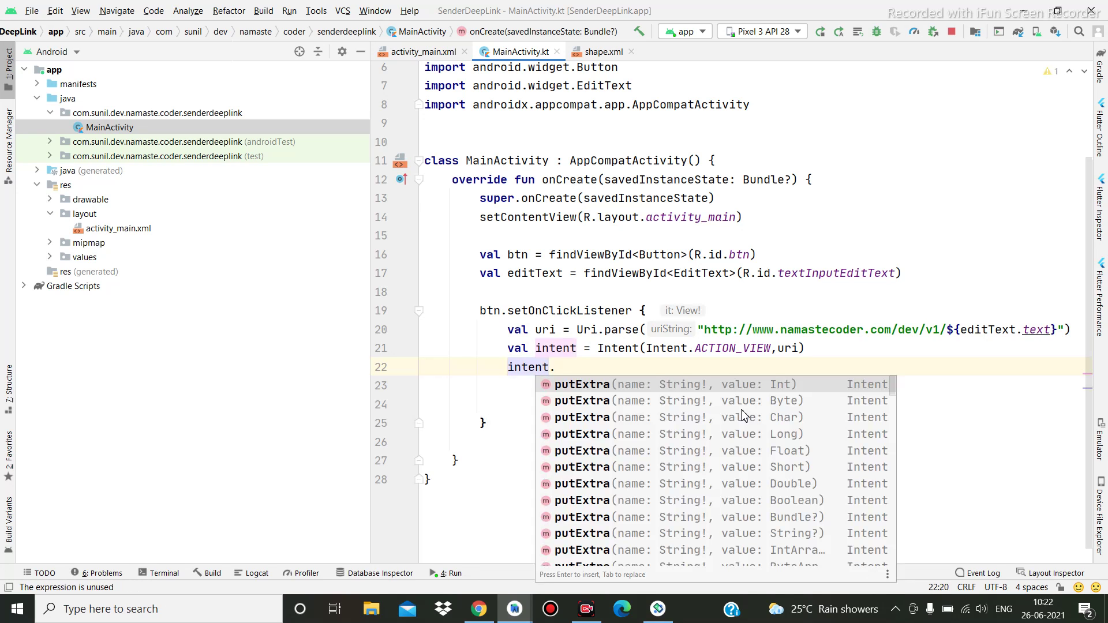
pyautogui.write('fl')
pyautogui.press('Return')
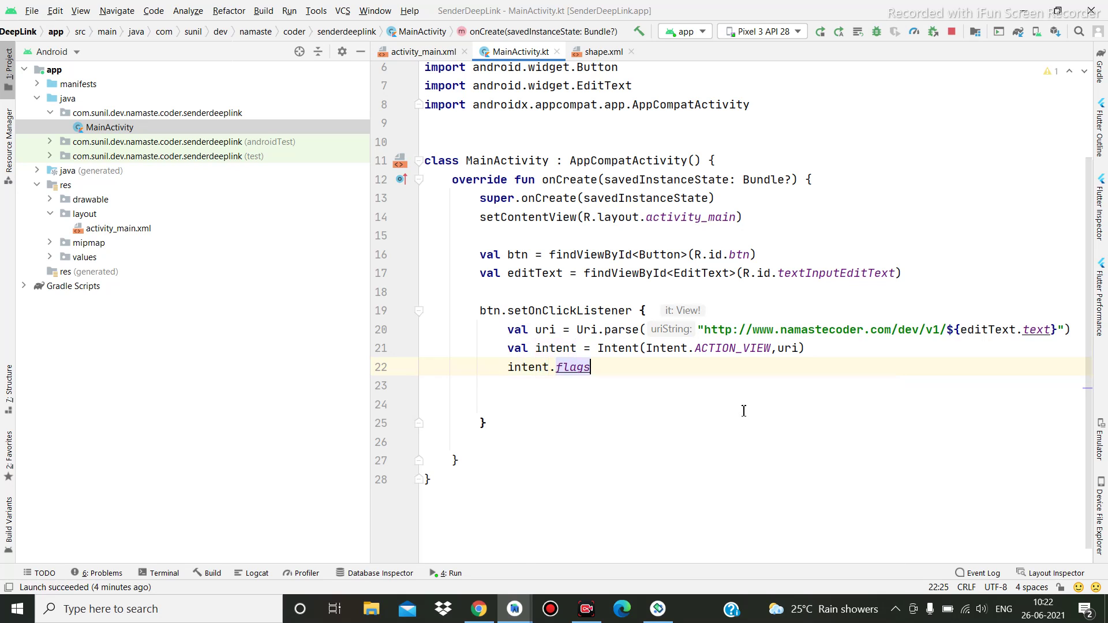
pyautogui.write(' = ')
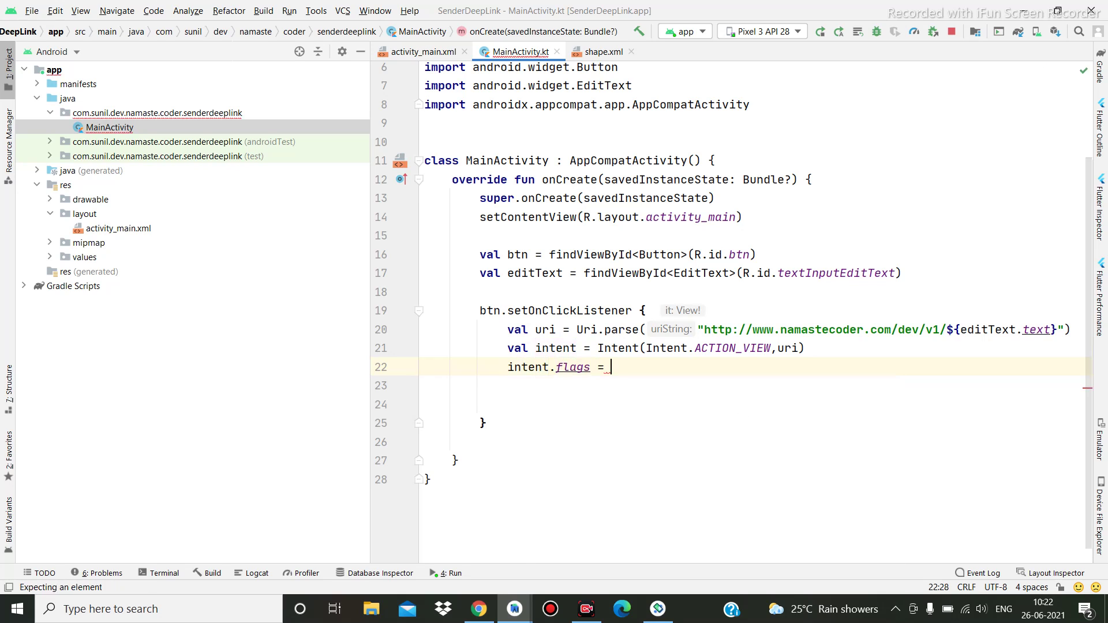
pyautogui.write('In')
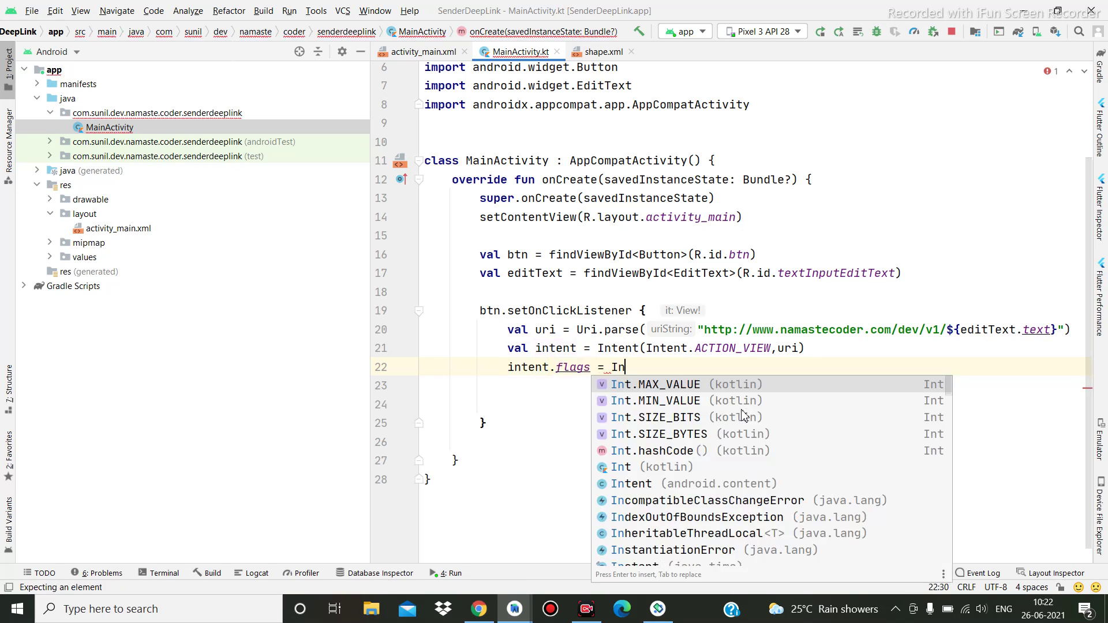
pyautogui.write('n')
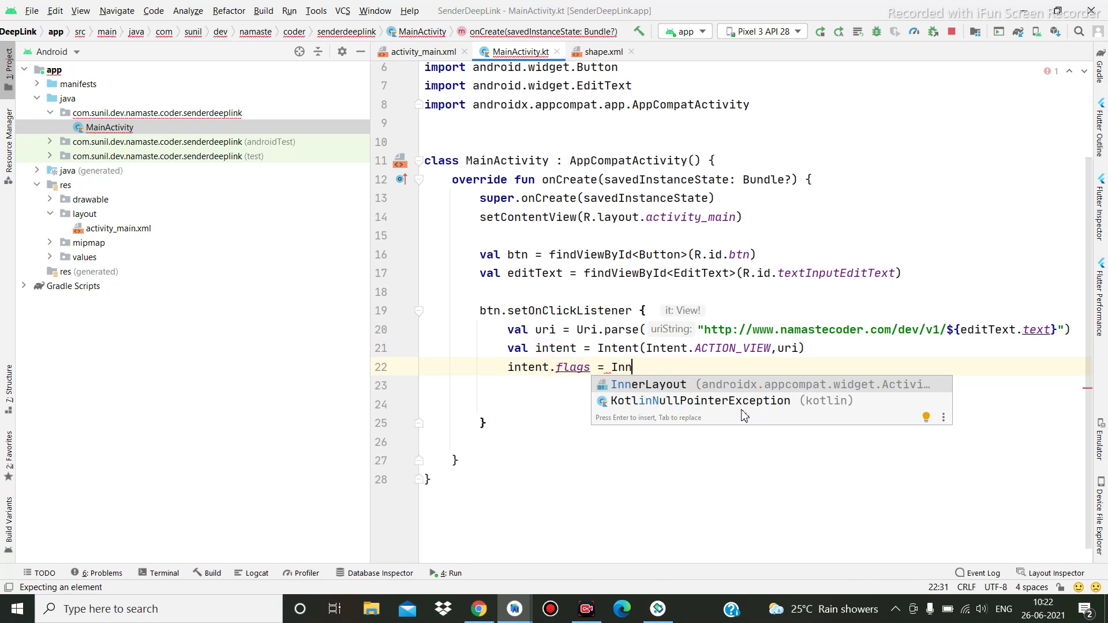
pyautogui.press('BackSpace')
pyautogui.write('t')
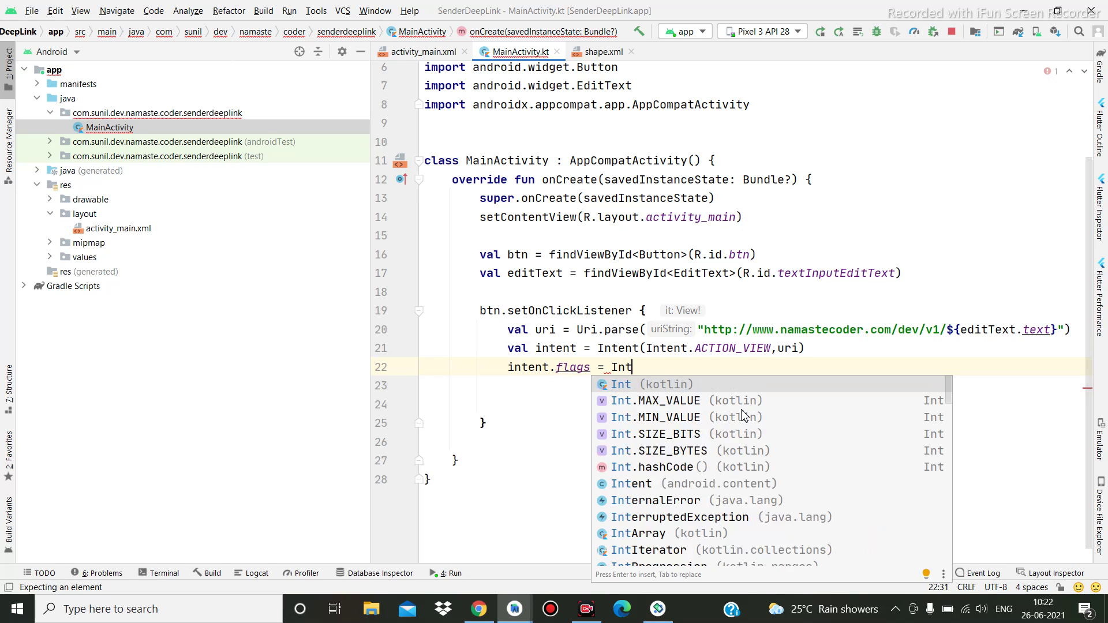
pyautogui.write('en')
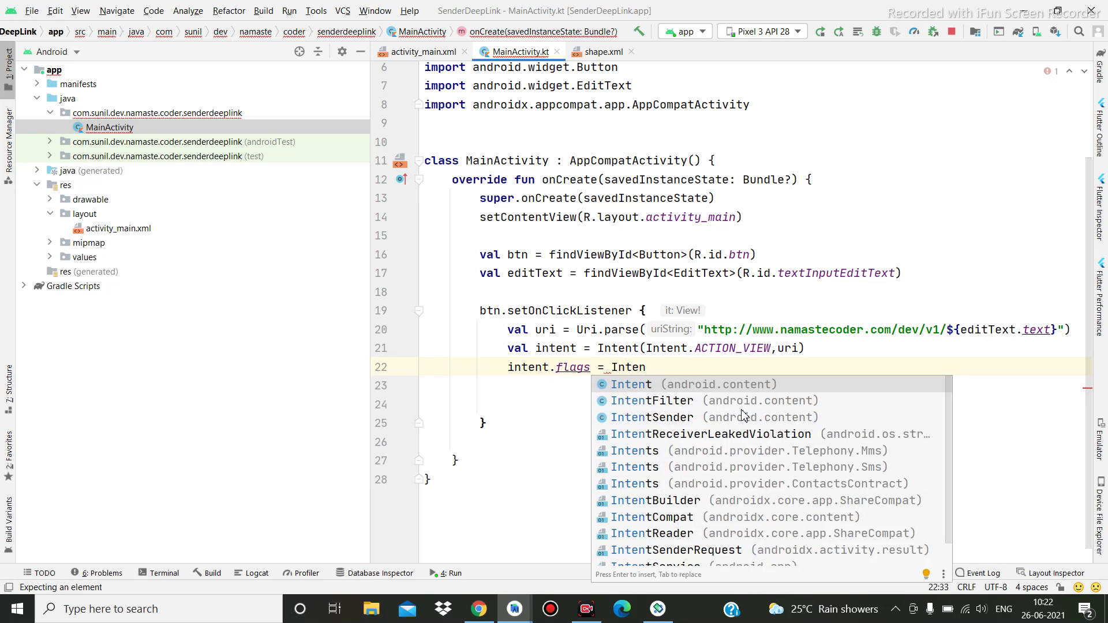
pyautogui.press('Return')
pyautogui.write('.')
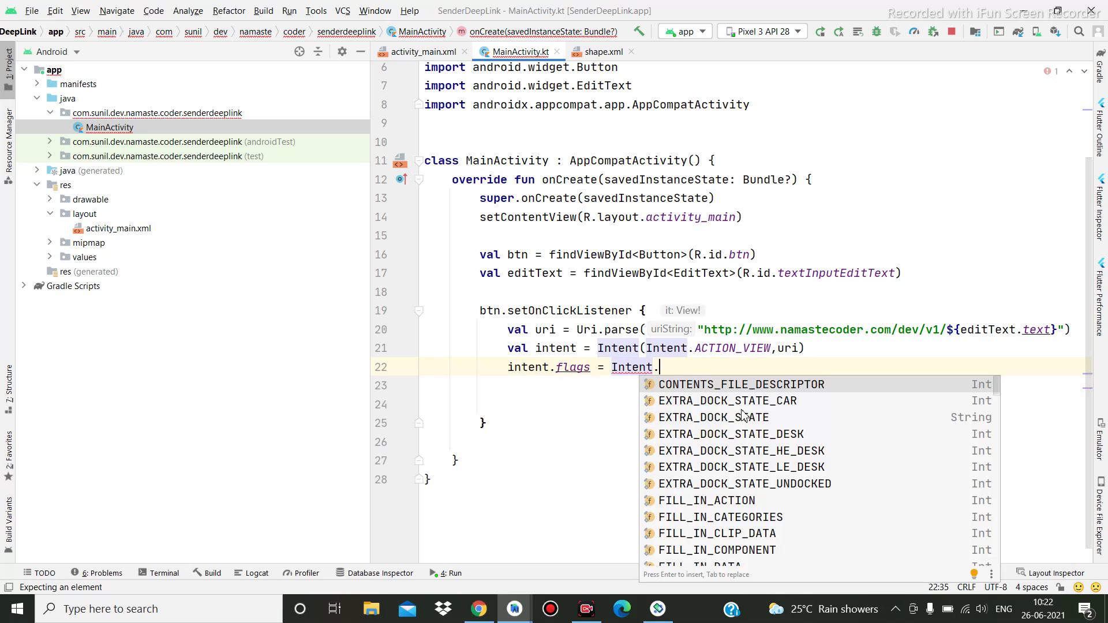
pyautogui.write('Fla')
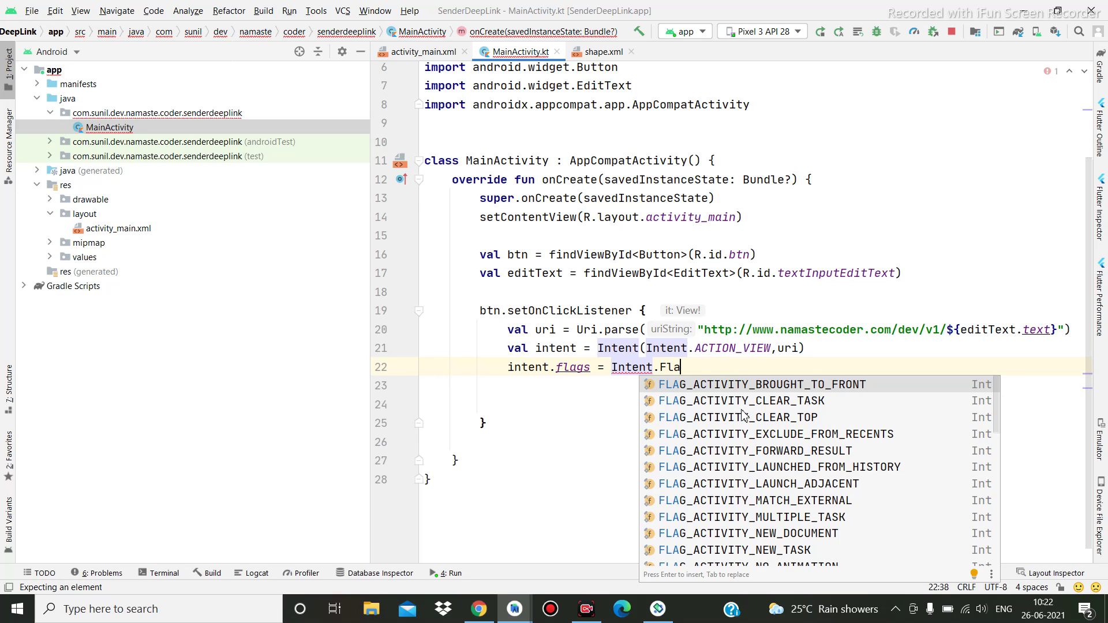
pyautogui.press('Down')
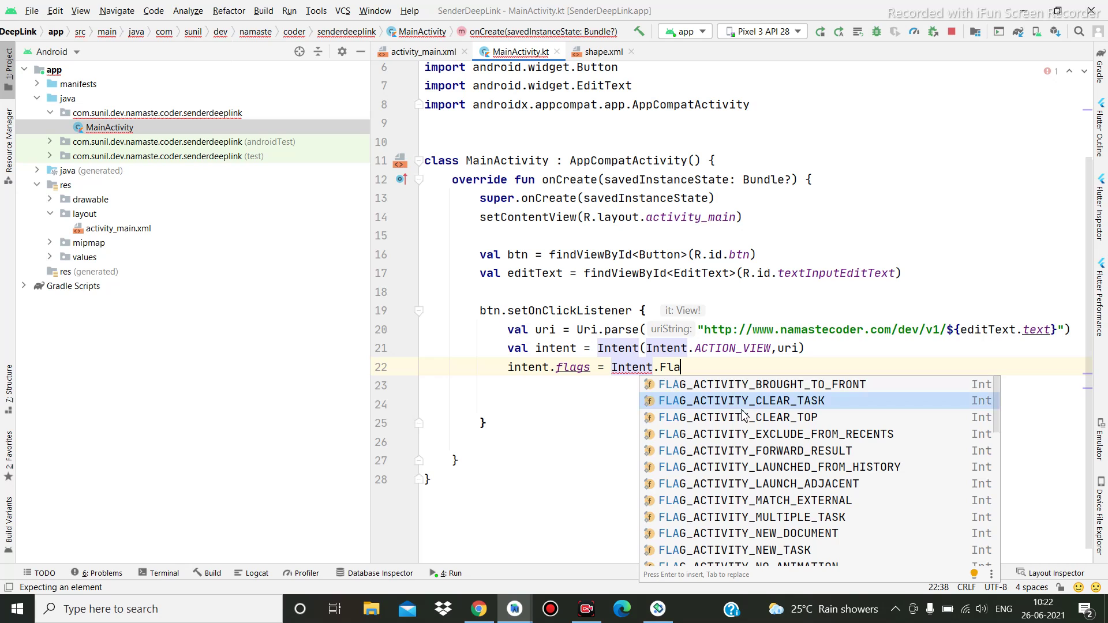
pyautogui.press('Down')
pyautogui.press('Down')
pyautogui.press('Down')
pyautogui.press('Down')
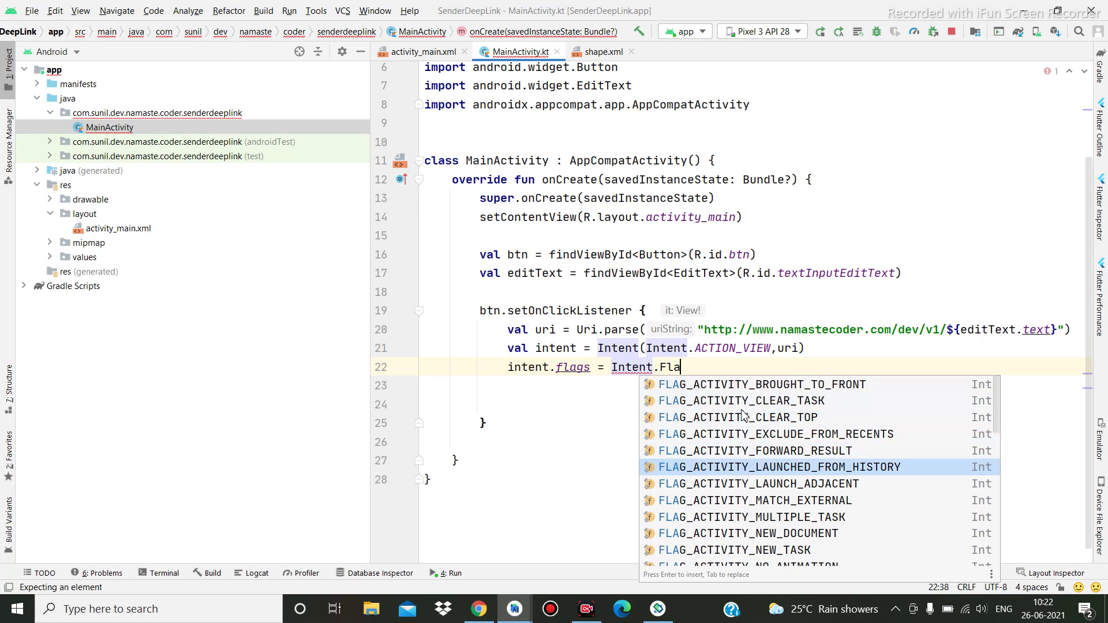
pyautogui.write('n')
pyautogui.press('Down')
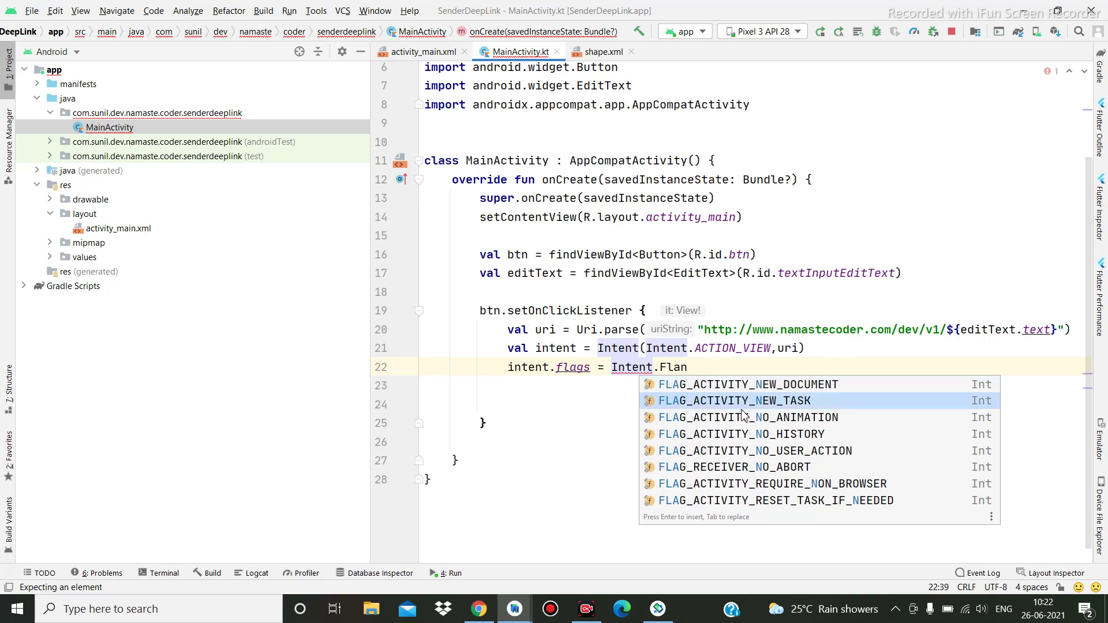
pyautogui.press('Return')
pyautogui.press('Return')
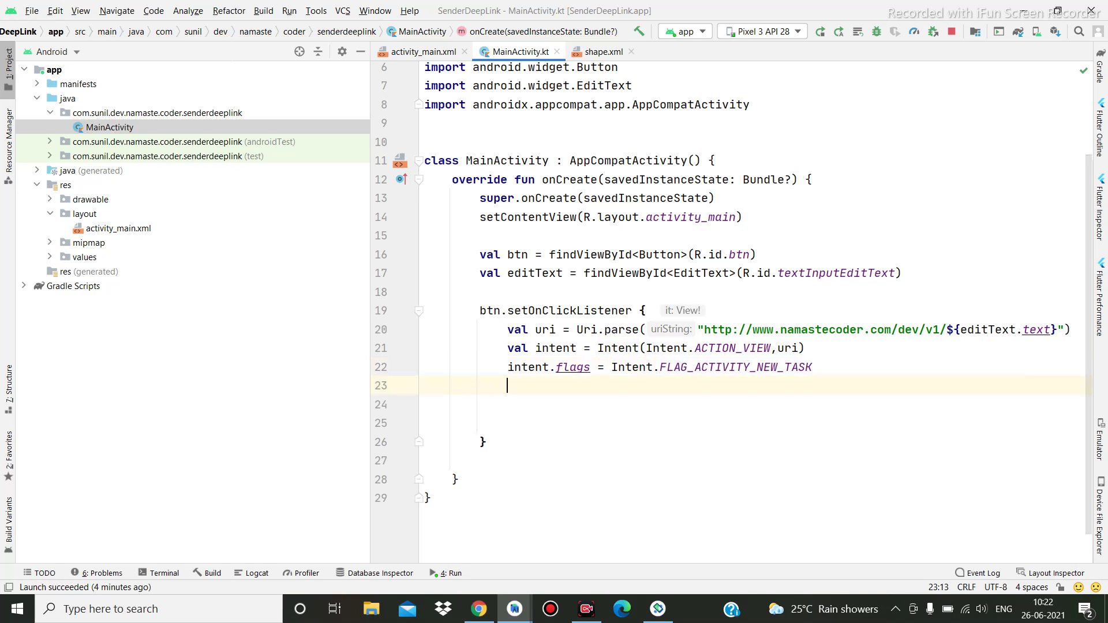
pyautogui.write('sta')
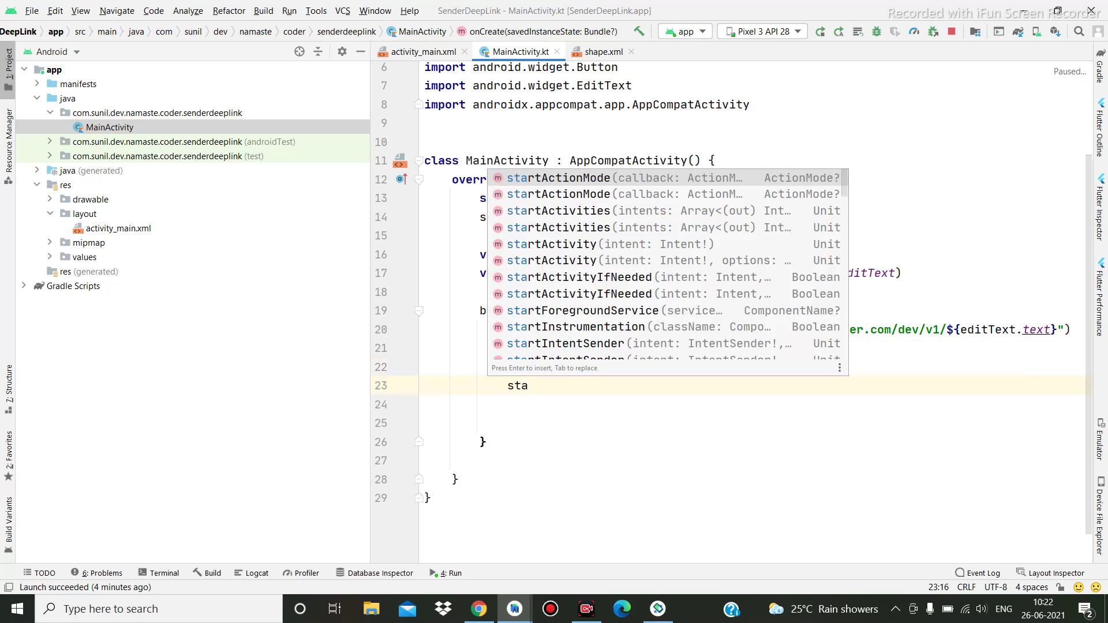
pyautogui.write('r')
pyautogui.write('t')
# Call startActivity(intent) on line 23 of the click listener.
pyautogui.press('Down')
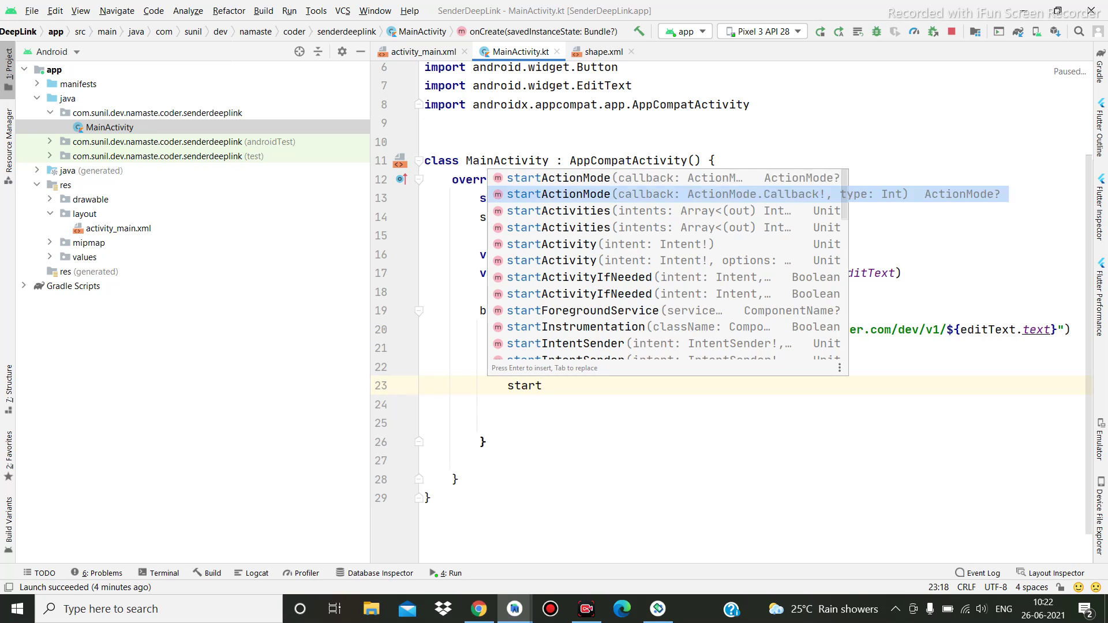
pyautogui.press('Down')
pyautogui.press('Down')
pyautogui.press('Down')
pyautogui.press('Return')
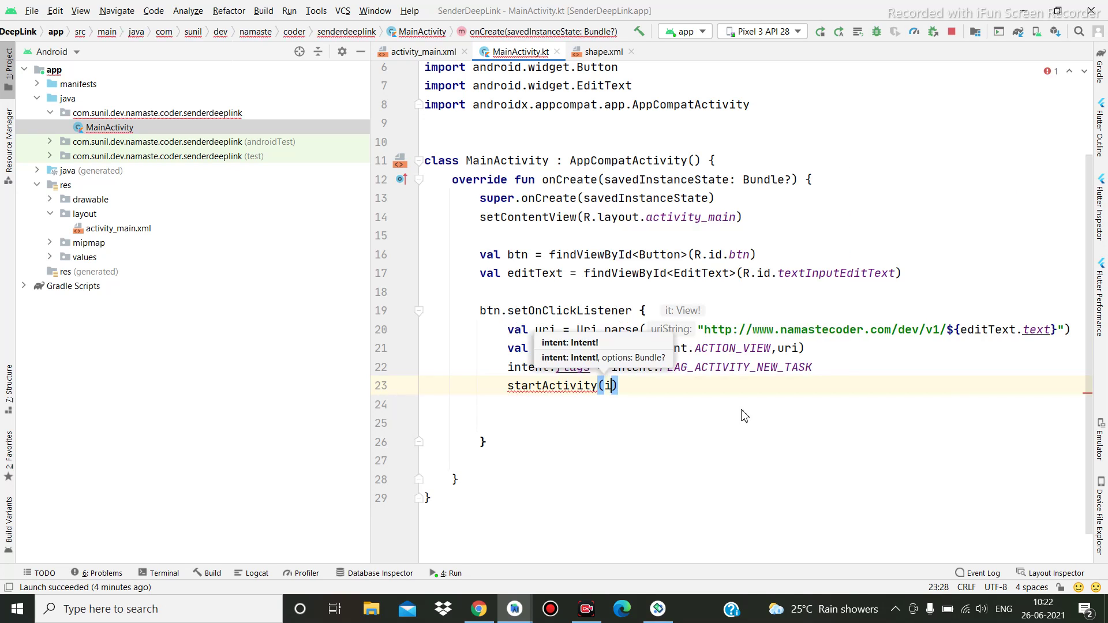
pyautogui.write('in')
pyautogui.press('Return')
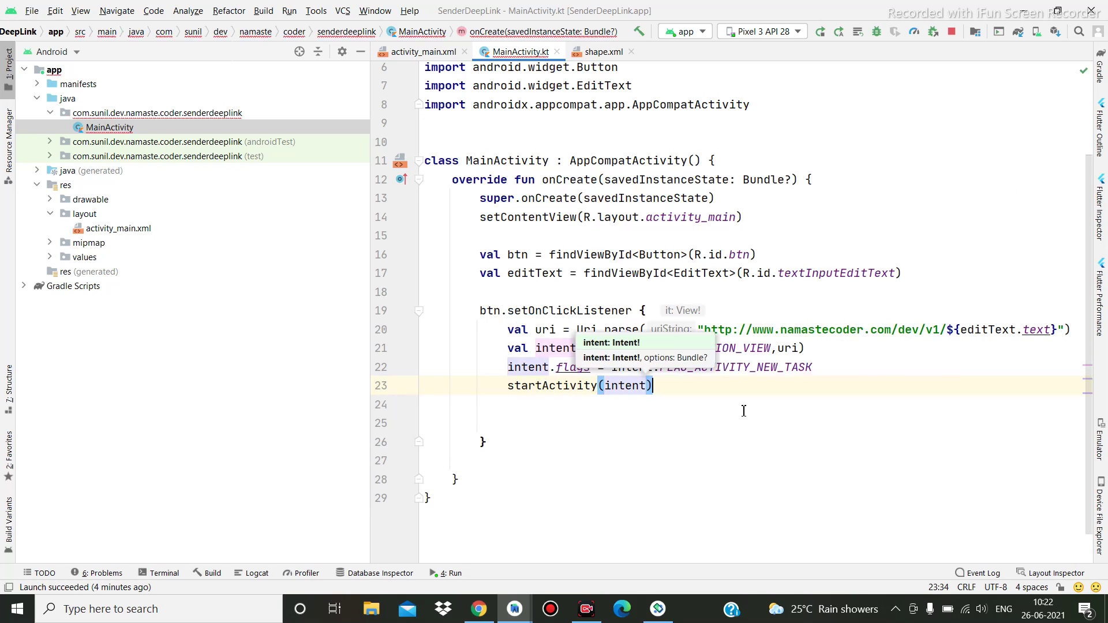
pyautogui.press('Right')
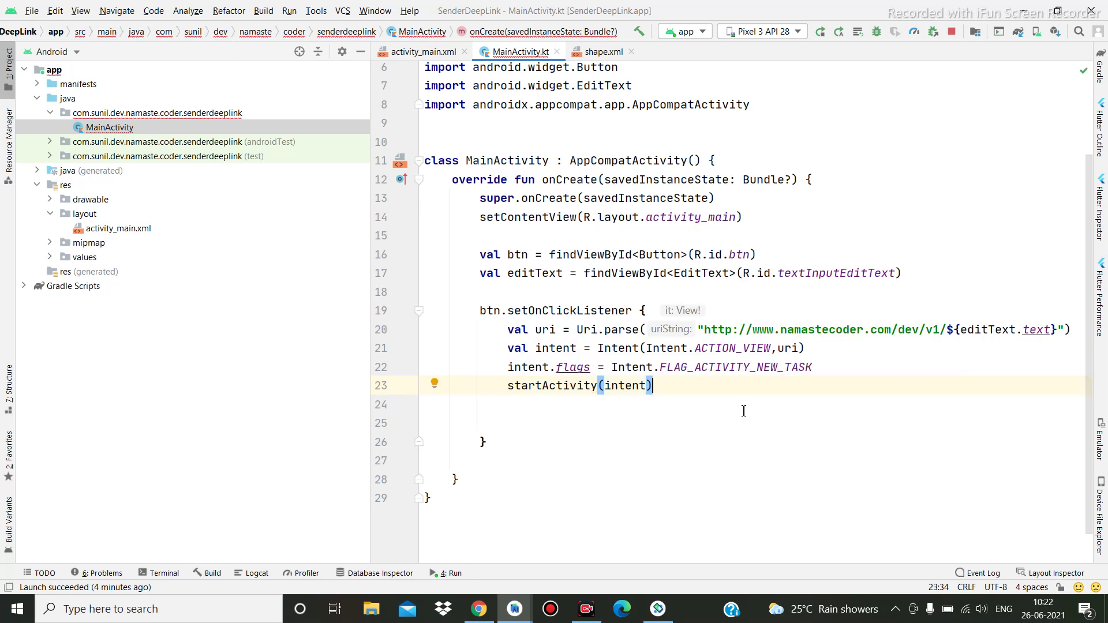
# Highlight the URL's namastecoder host and com domain to review them.
pyautogui.doubleClick(838, 329)
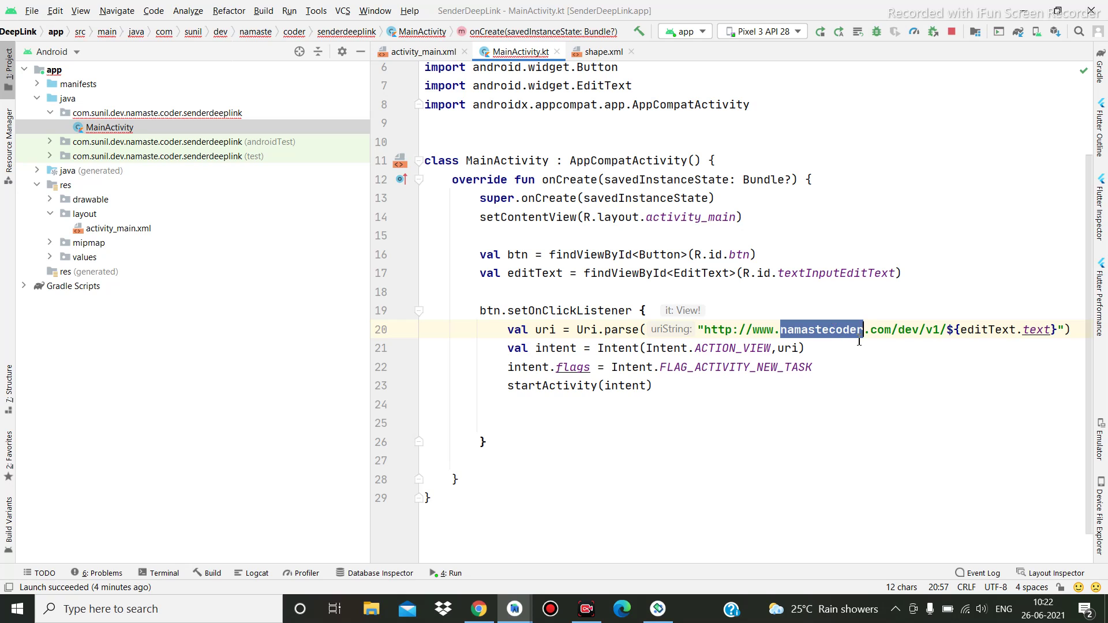
pyautogui.doubleClick(882, 334)
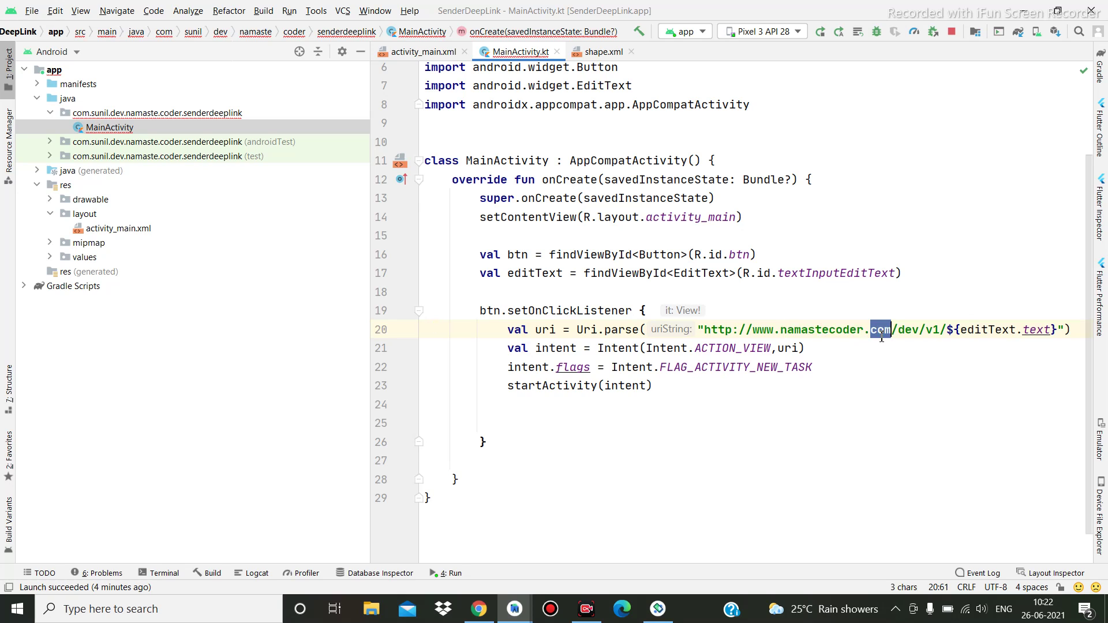
pyautogui.doubleClick(814, 331)
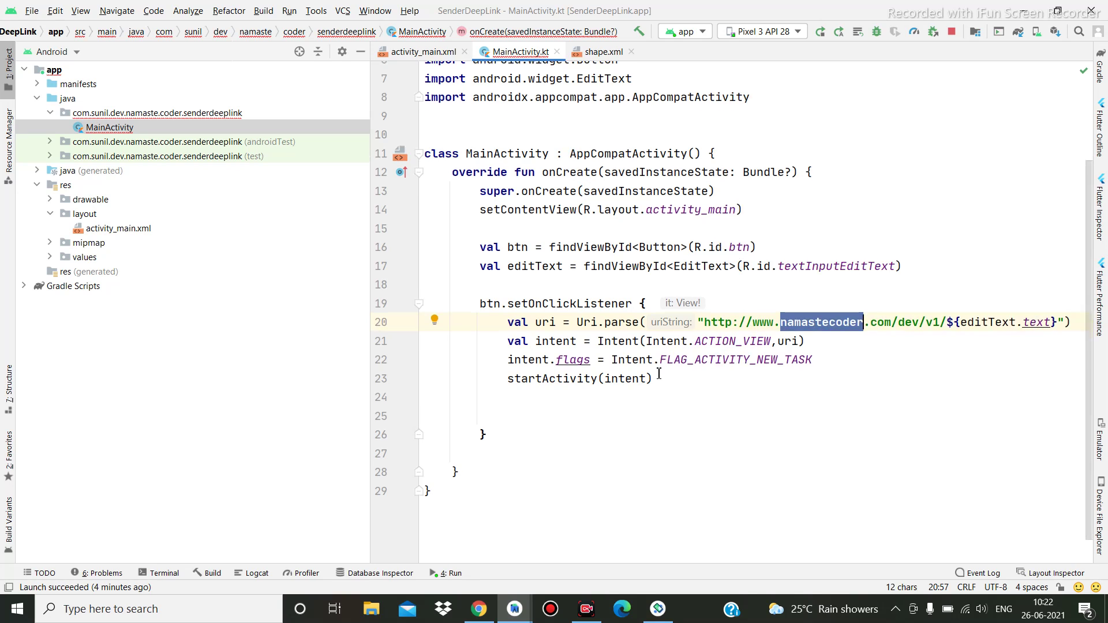
pyautogui.scroll(-2, 684, 341)
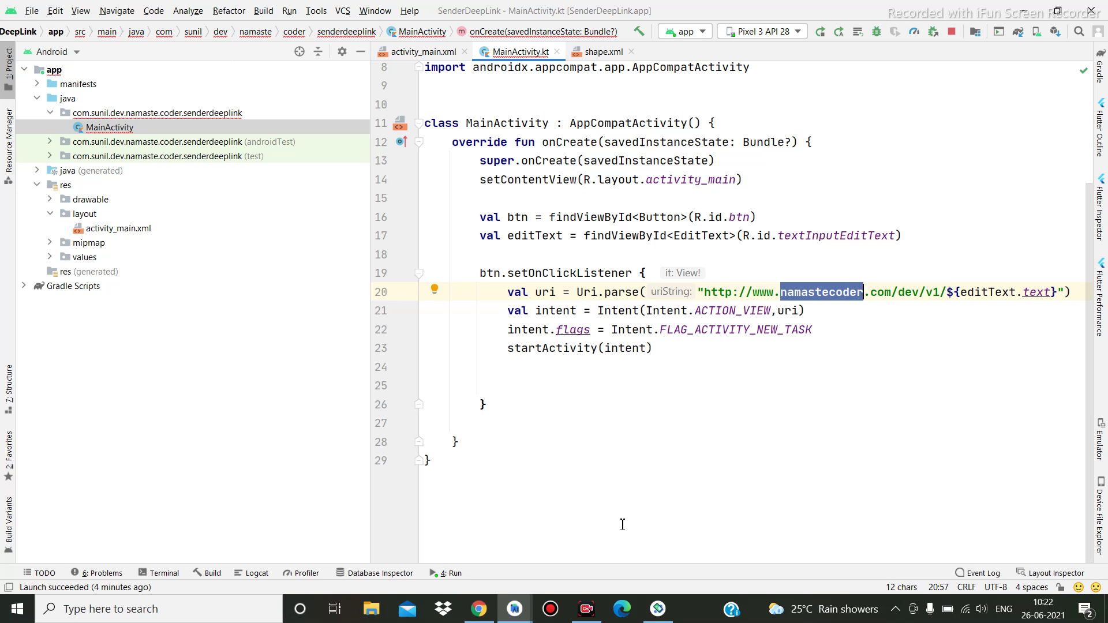
pyautogui.moveTo(515, 608)
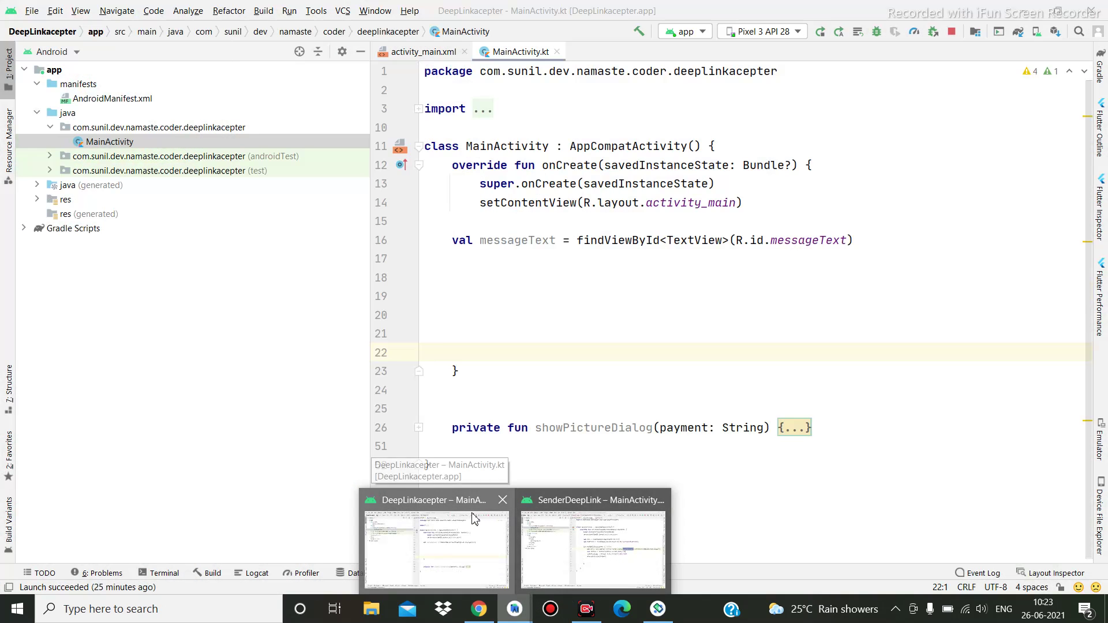
# Open the DeepLinkacepter receiver's AndroidManifest.xml, then show the deep-linking guide in Chrome.
pyautogui.click(474, 520)
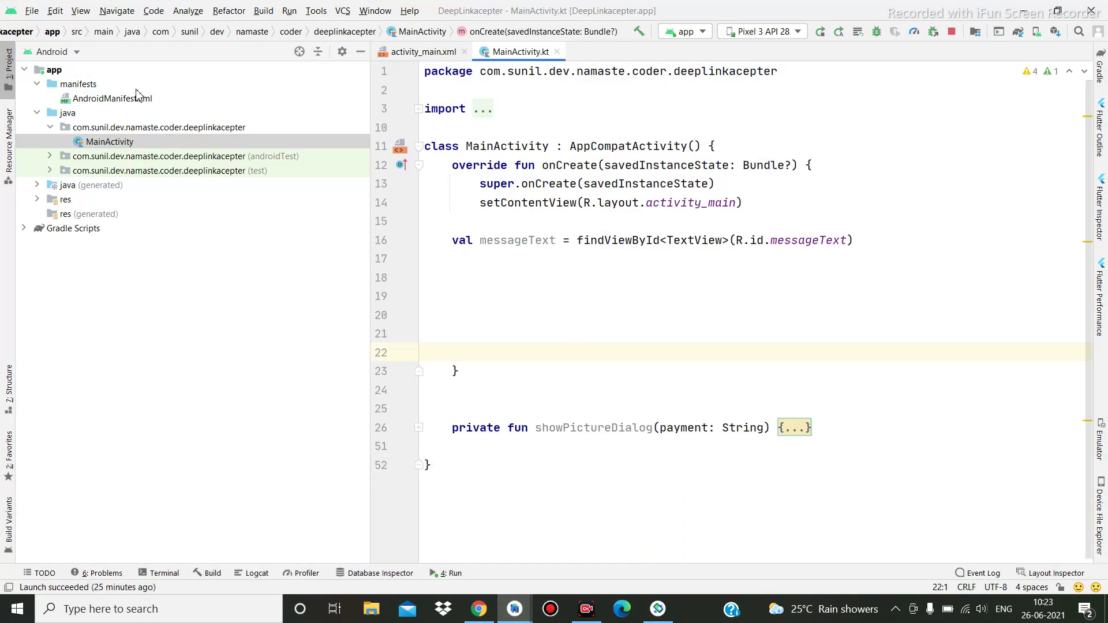
pyautogui.doubleClick(112, 98)
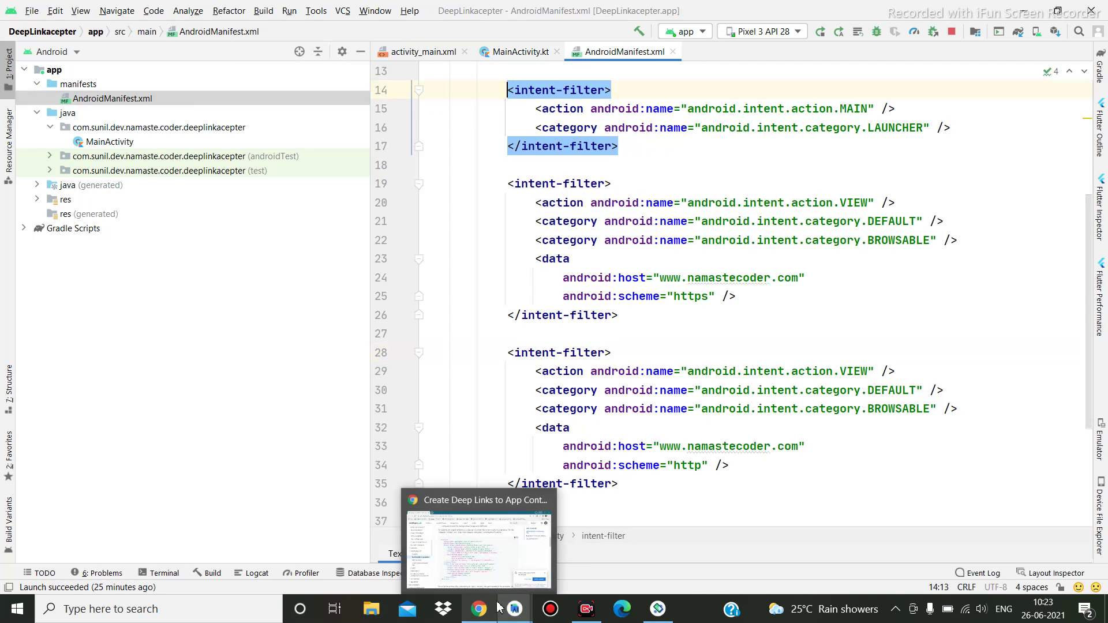
pyautogui.moveTo(478, 609)
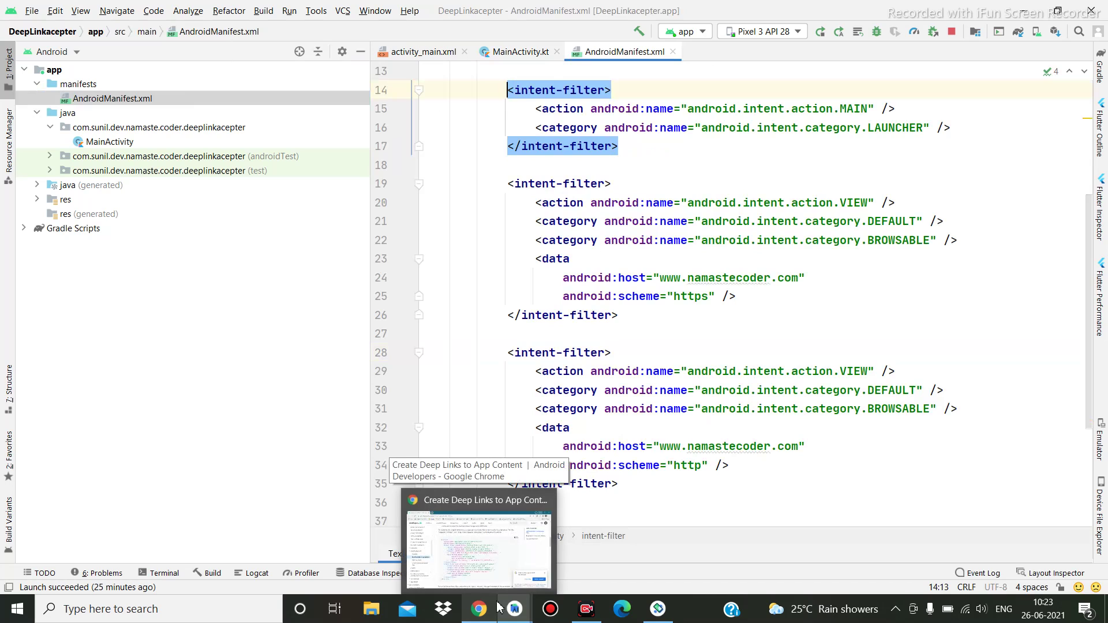
pyautogui.click(480, 608)
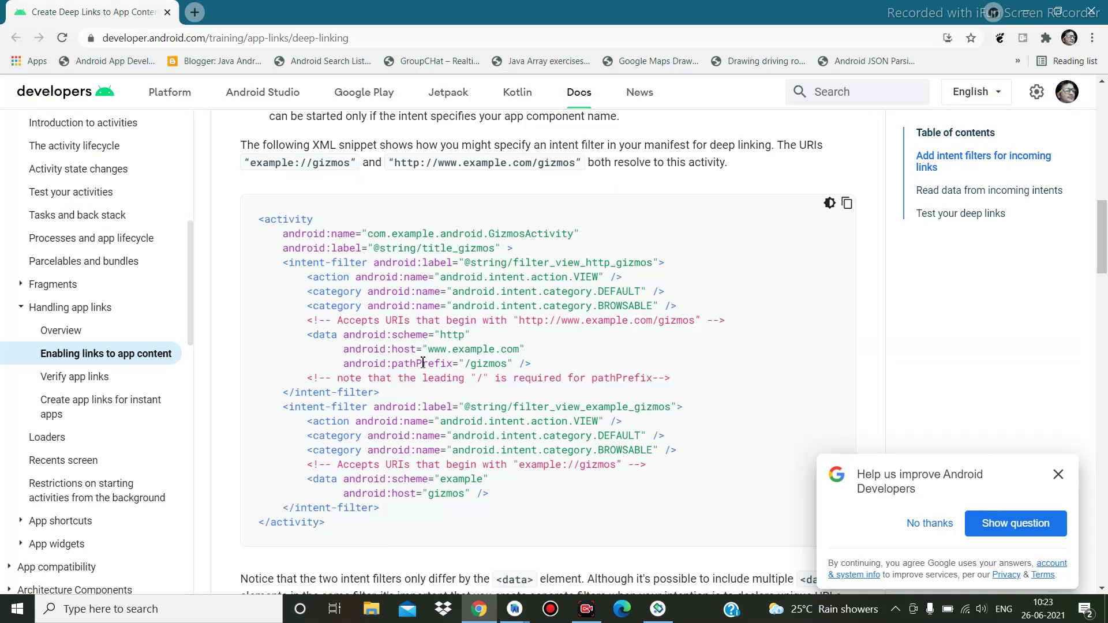
pyautogui.scroll(2, 420, 320)
pyautogui.scroll(1, 421, 320)
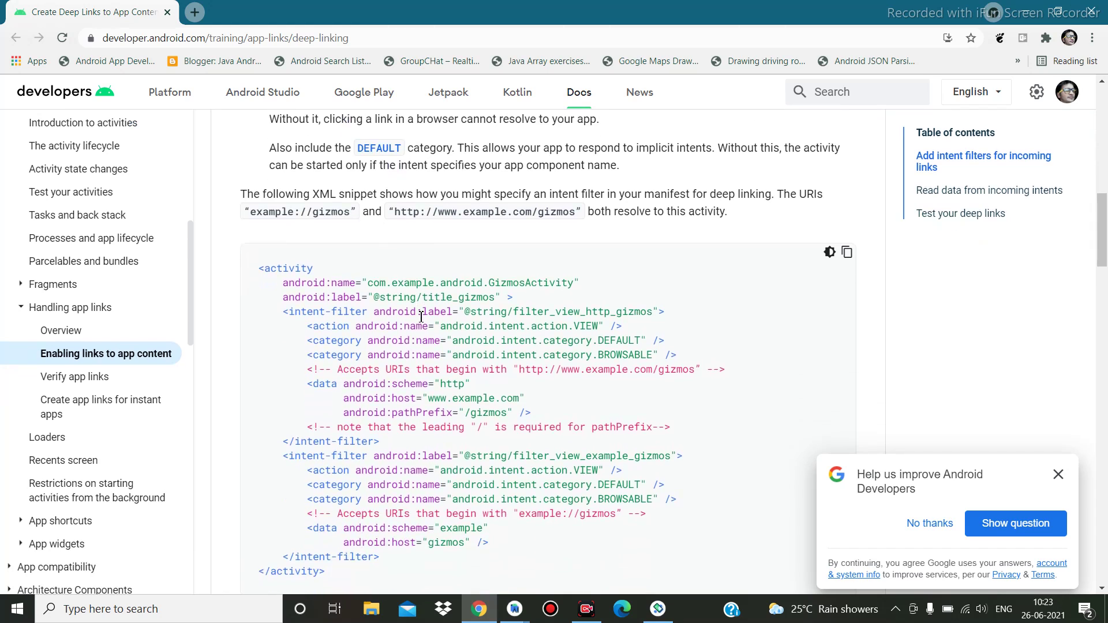
pyautogui.scroll(-2, 421, 319)
pyautogui.scroll(-1, 421, 319)
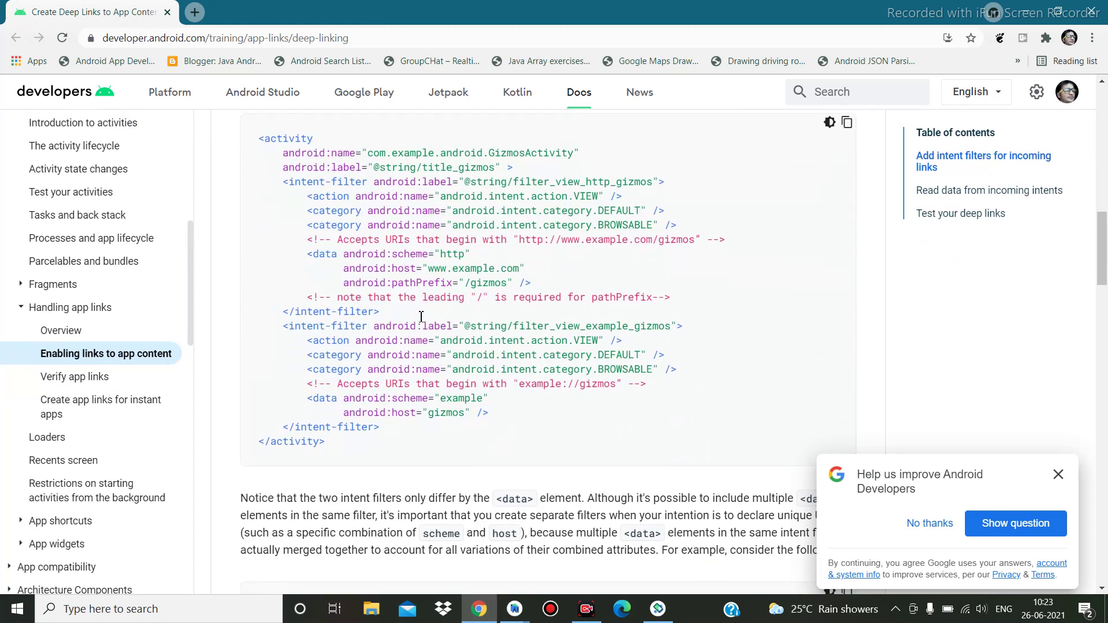
pyautogui.scroll(-1, 356, 318)
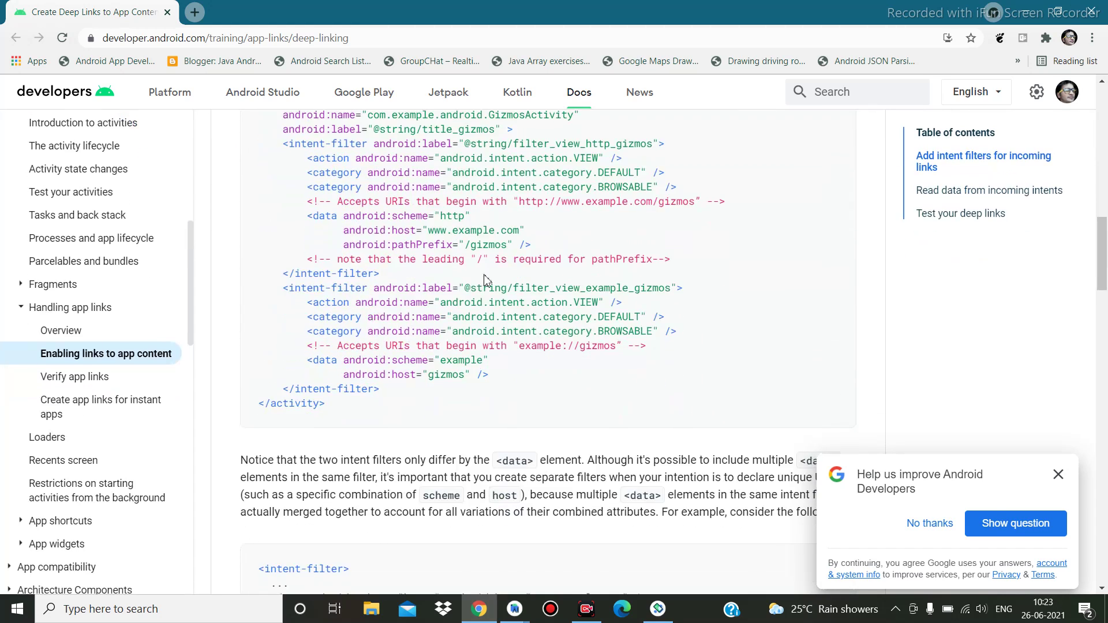
pyautogui.scroll(1, 421, 320)
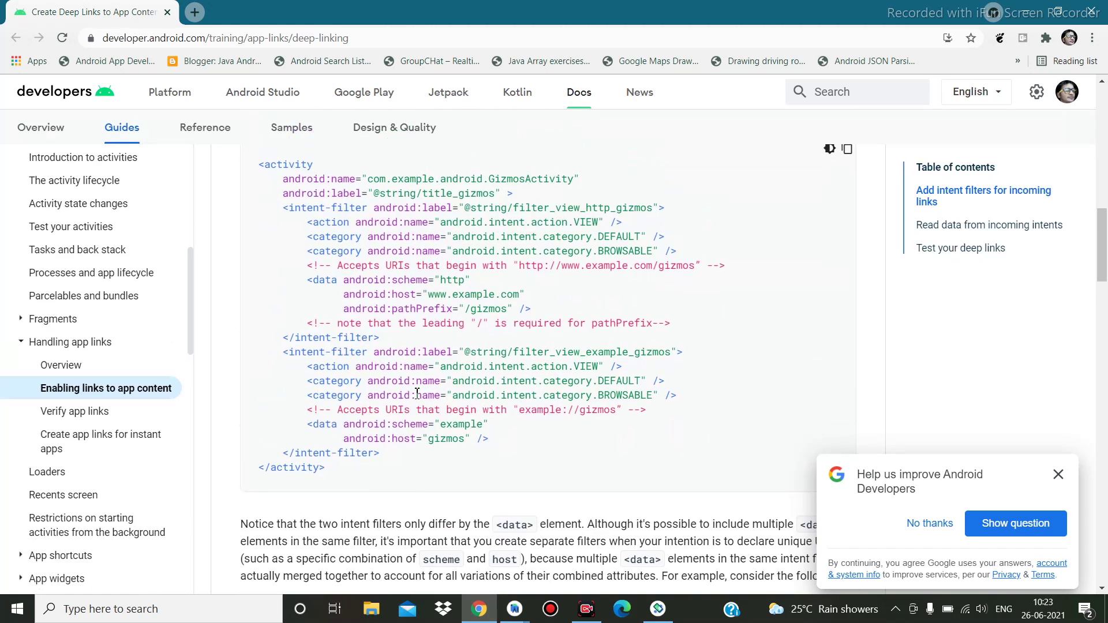
# Return from the deep-linking guide to the DeepLinkacepter project in Android Studio.
pyautogui.click(514, 608)
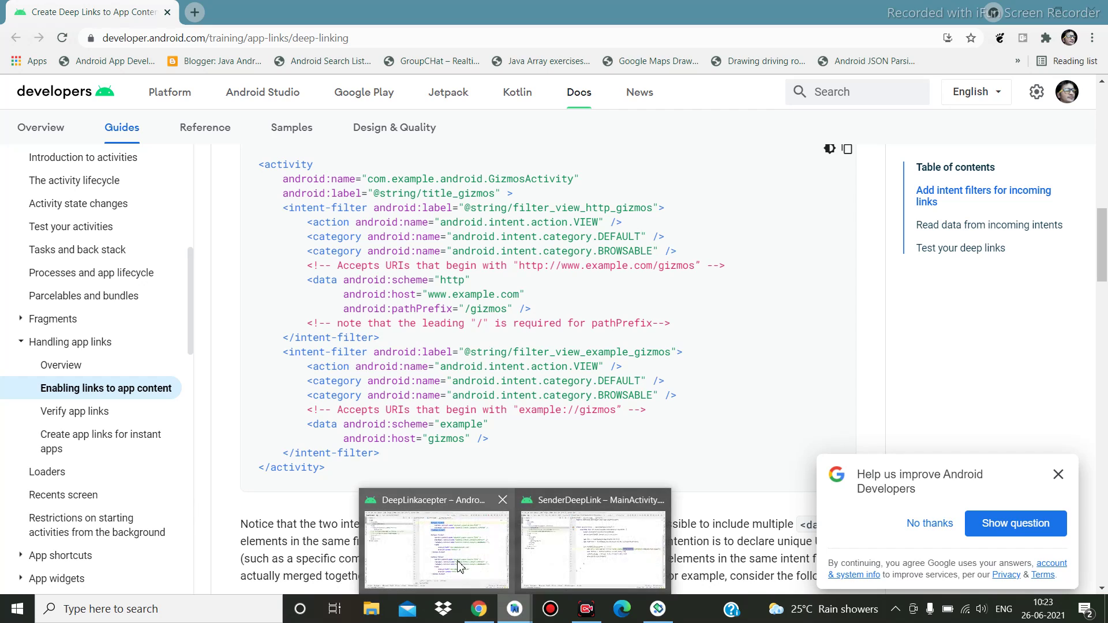
pyautogui.click(454, 564)
pyautogui.scroll(2, 597, 260)
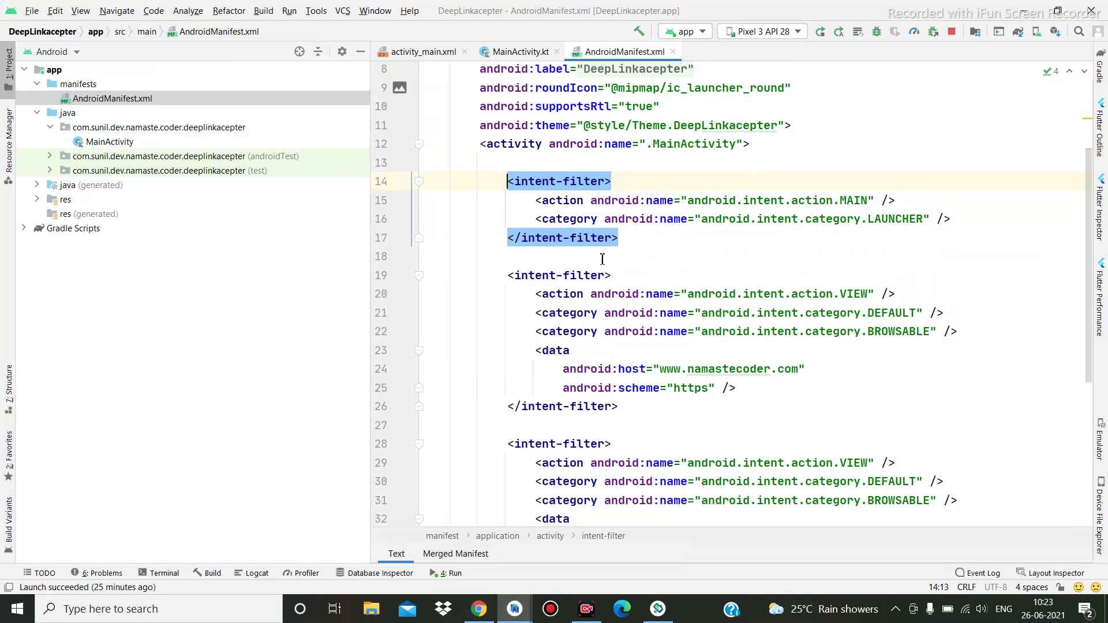
pyautogui.scroll(1, 601, 260)
pyautogui.scroll(3, 675, 186)
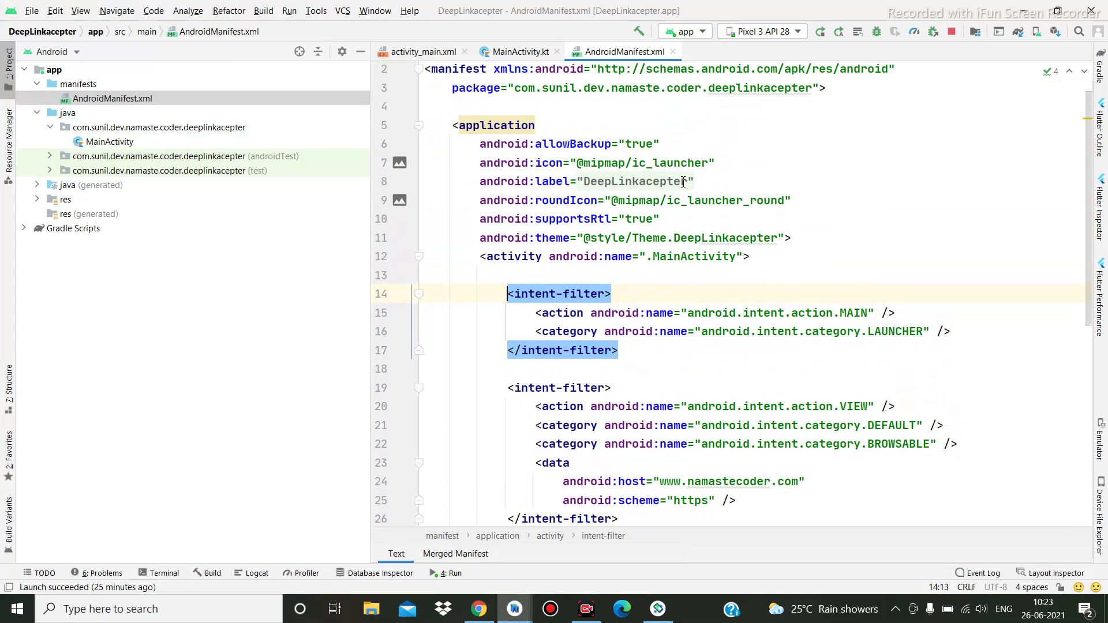
pyautogui.scroll(1, 682, 181)
pyautogui.scroll(-3, 683, 180)
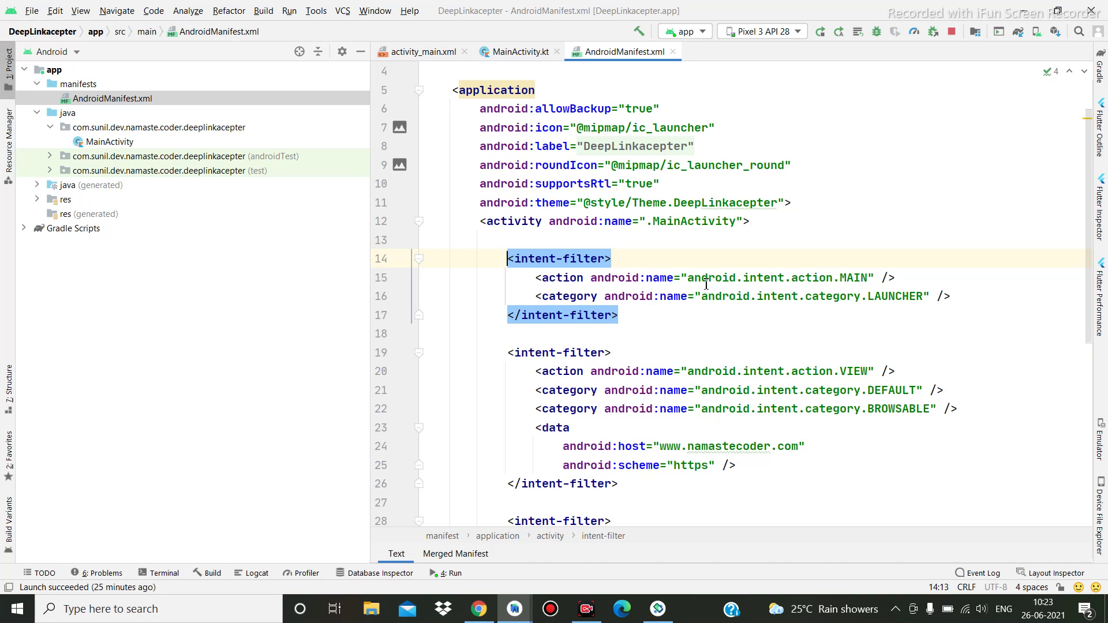
pyautogui.scroll(-3, 605, 295)
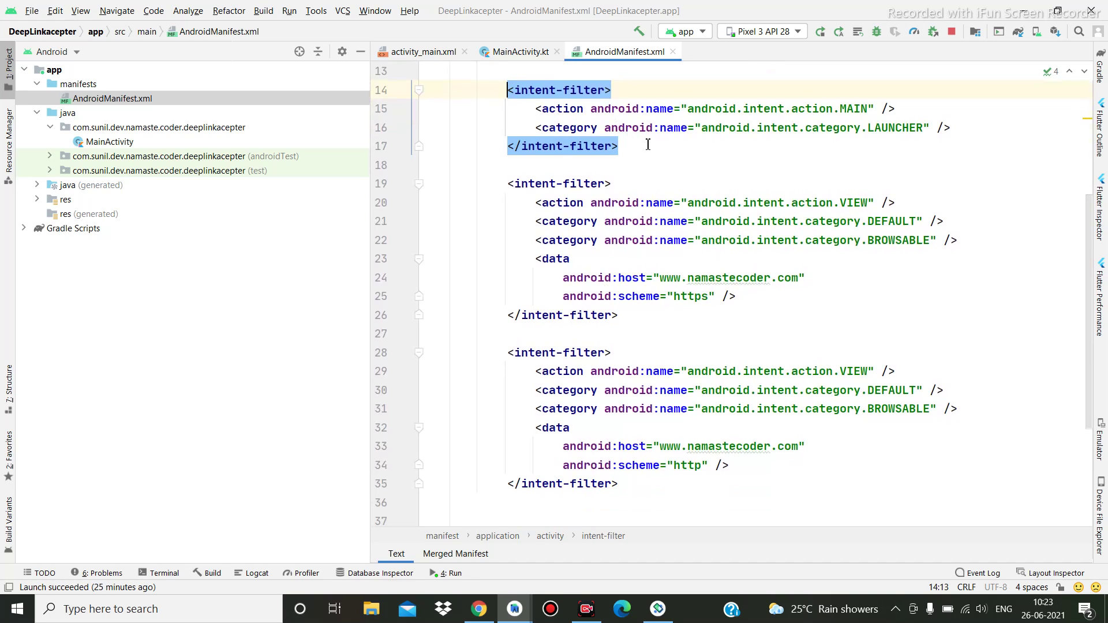
# Select the https filter block and compare the https/http schemes and namastecoder host values.
pyautogui.click(611, 184)
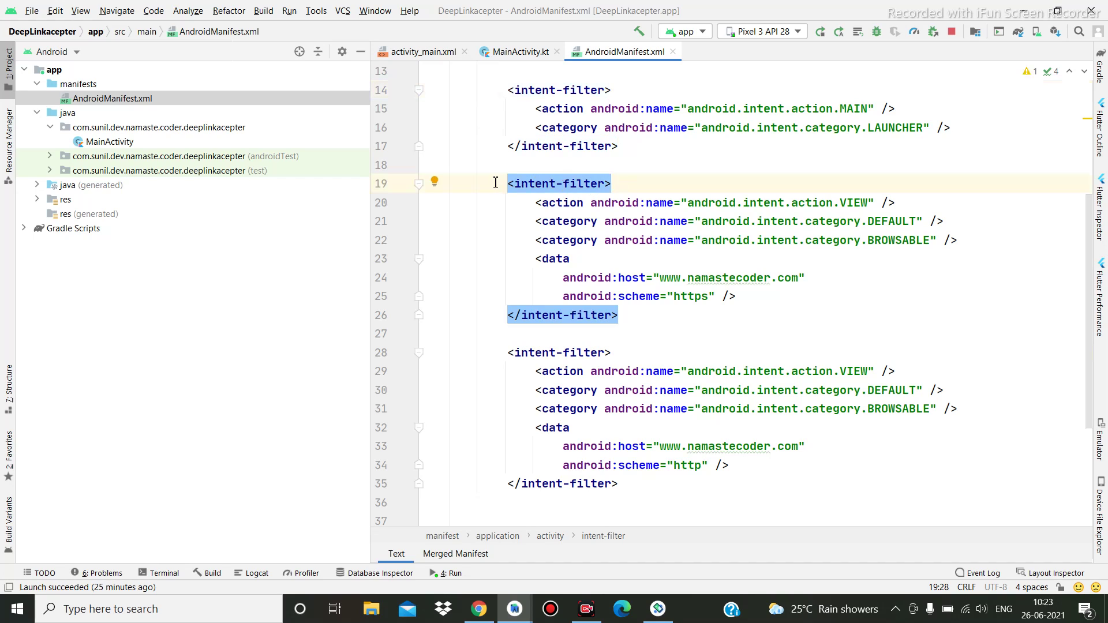
pyautogui.moveTo(496, 183); pyautogui.dragTo(657, 330)
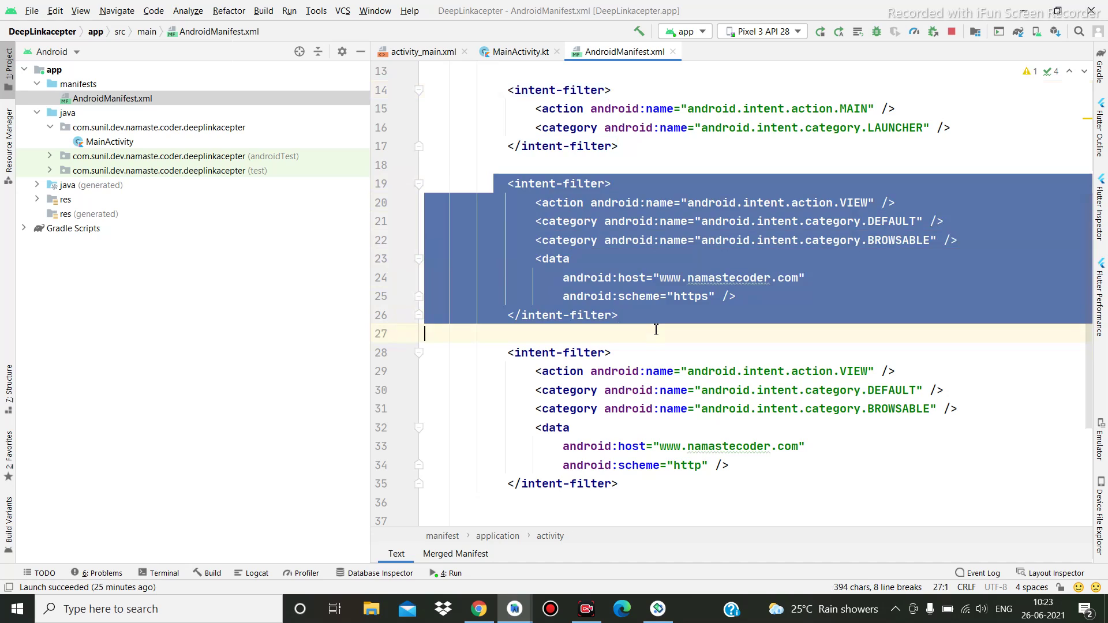
pyautogui.click(589, 424)
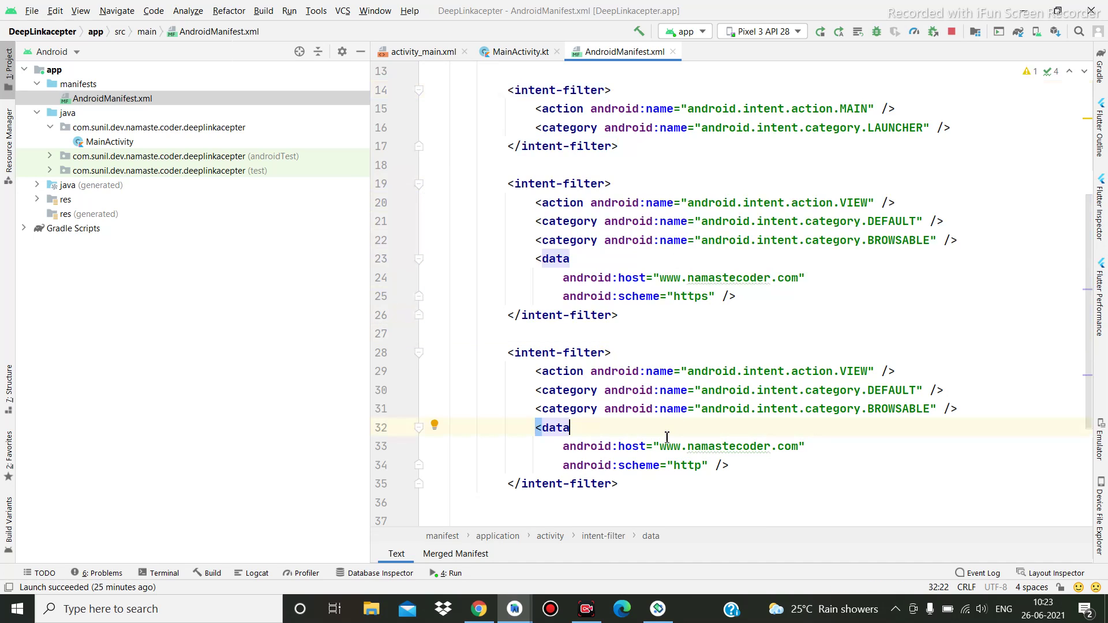
pyautogui.doubleClick(690, 296)
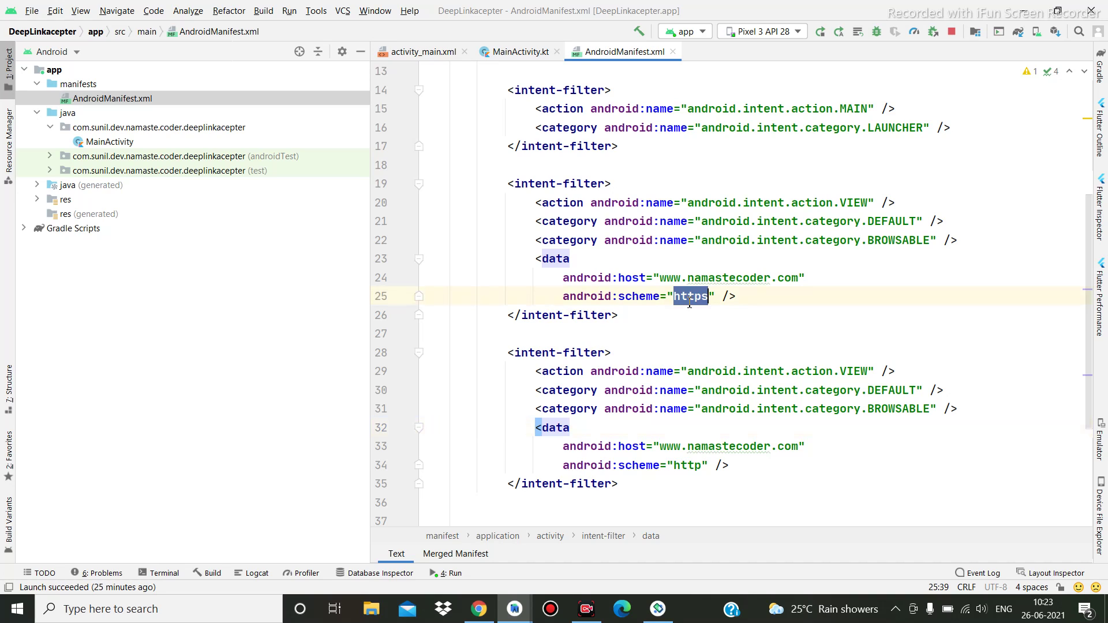
pyautogui.doubleClick(686, 468)
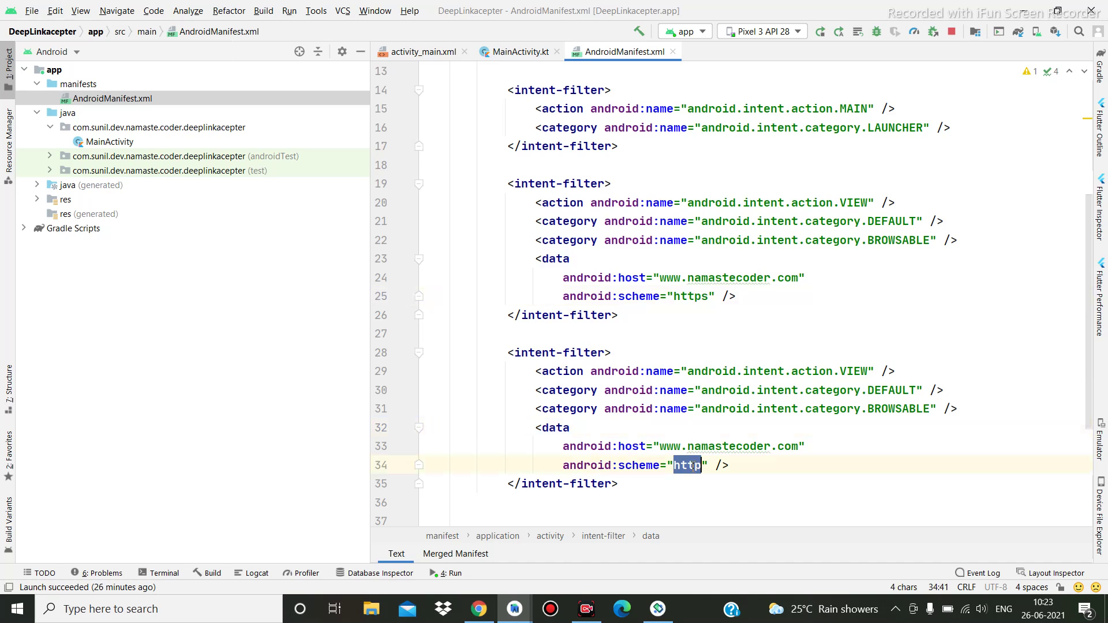
pyautogui.doubleClick(732, 446)
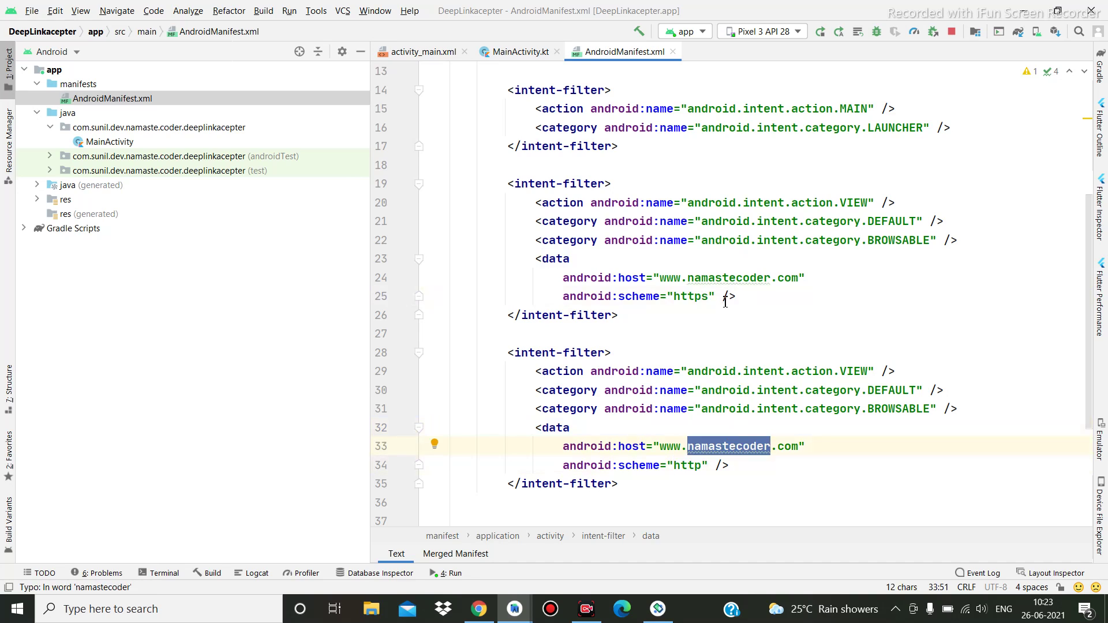
pyautogui.doubleClick(742, 277)
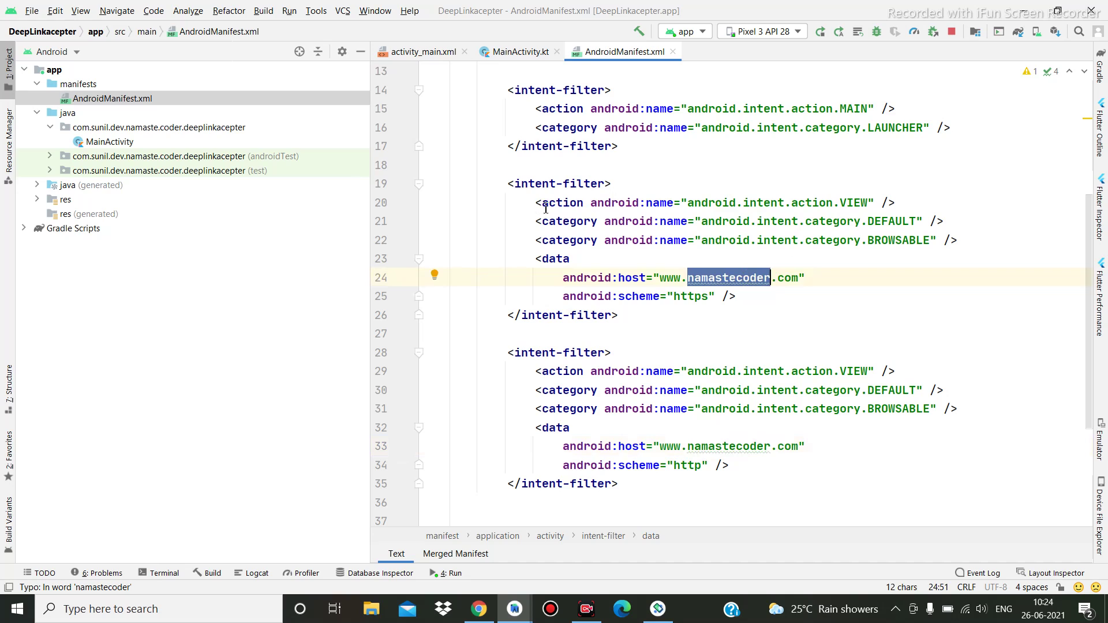
# Inspect the https filter's data element and its host attribute.
pyautogui.click(586, 237)
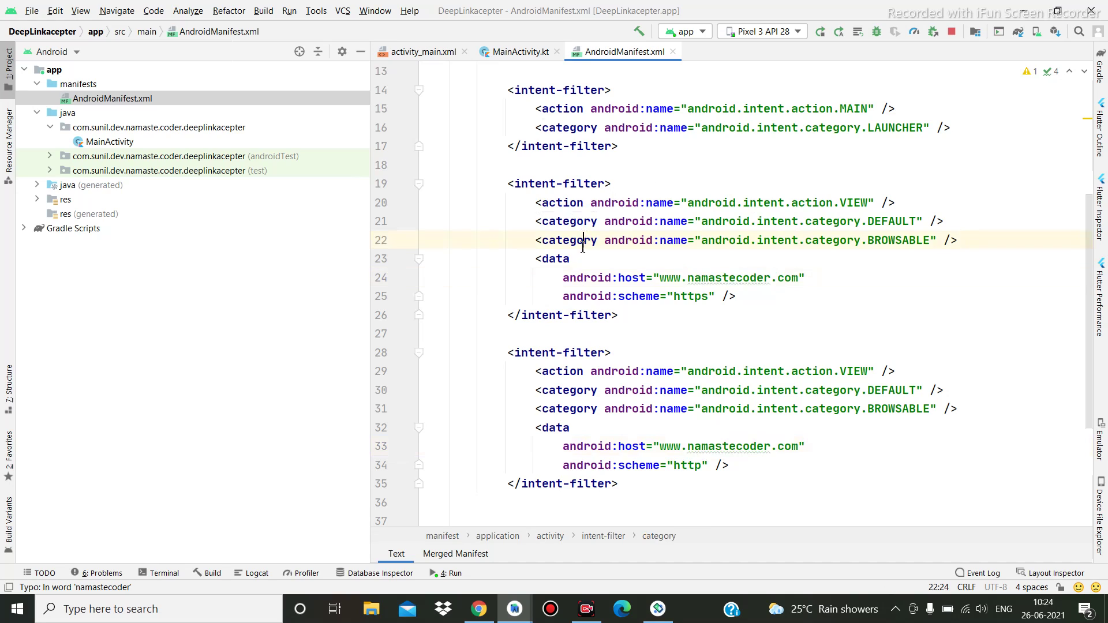
pyautogui.doubleClick(554, 259)
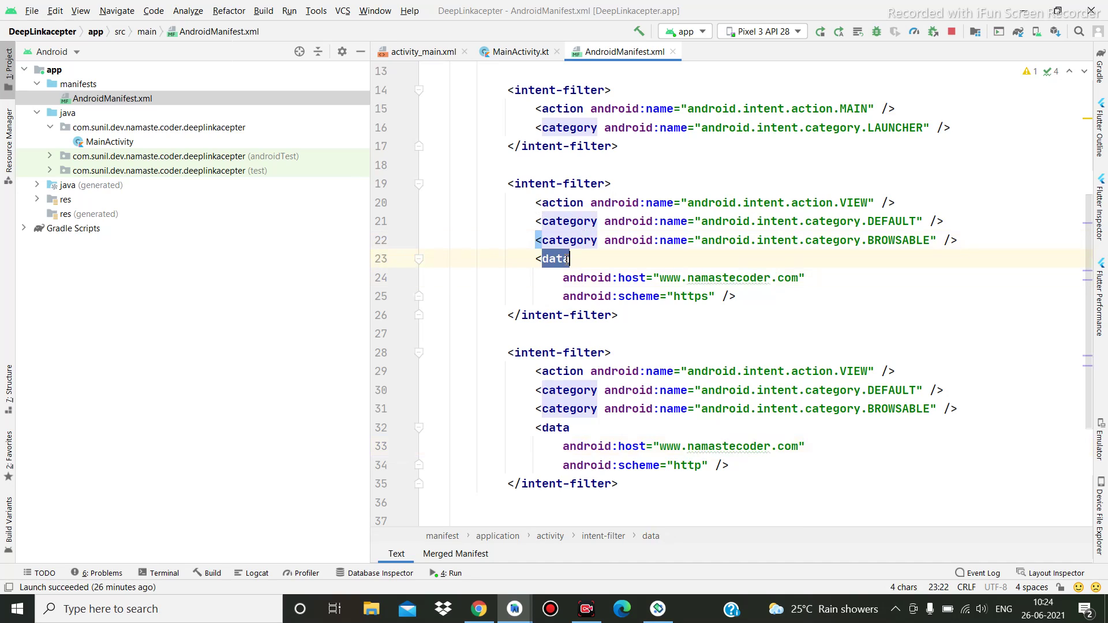
pyautogui.doubleClick(632, 277)
pyautogui.click(736, 278)
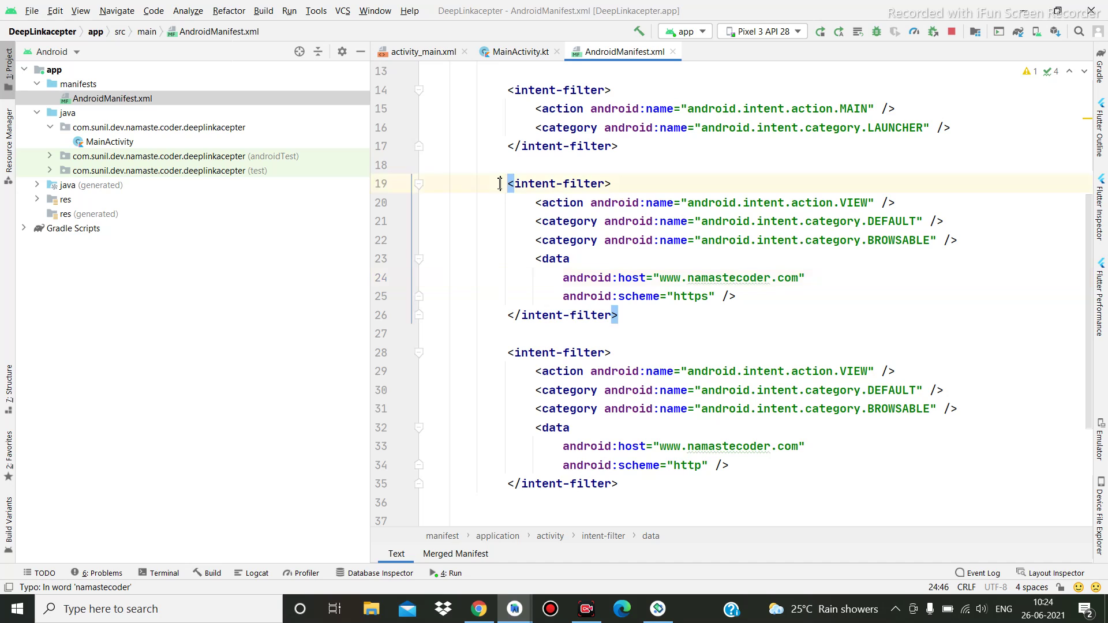
# Highlight both deep-link intent filters together, then open the receiver's MainActivity.kt.
pyautogui.moveTo(507, 183); pyautogui.dragTo(651, 484)
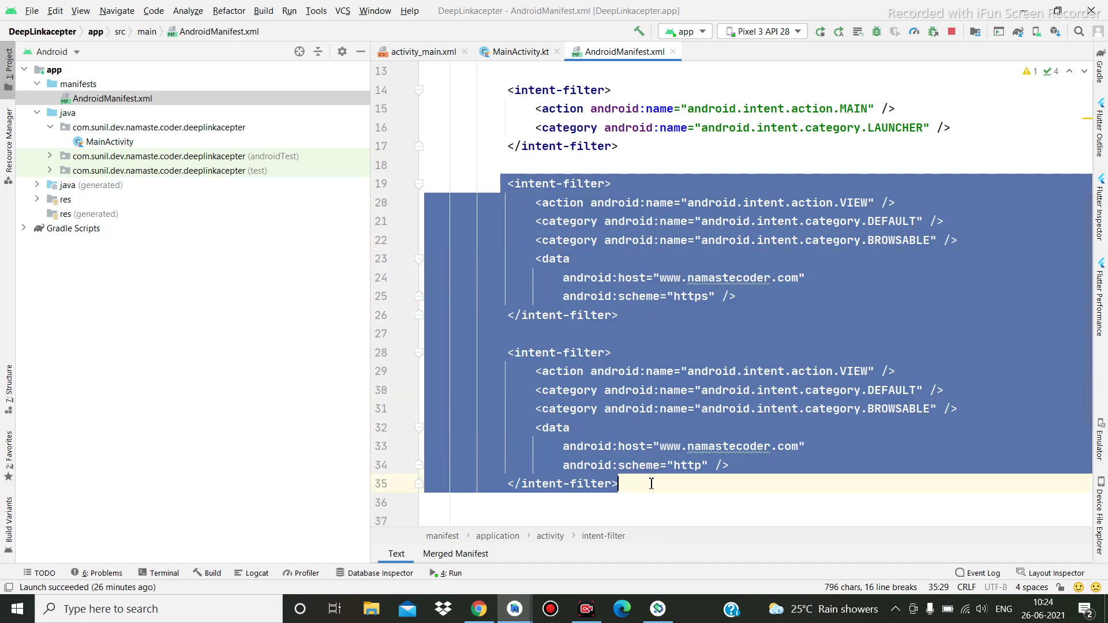
pyautogui.scroll(-2, 651, 483)
pyautogui.scroll(-2, 615, 479)
pyautogui.scroll(-2, 616, 480)
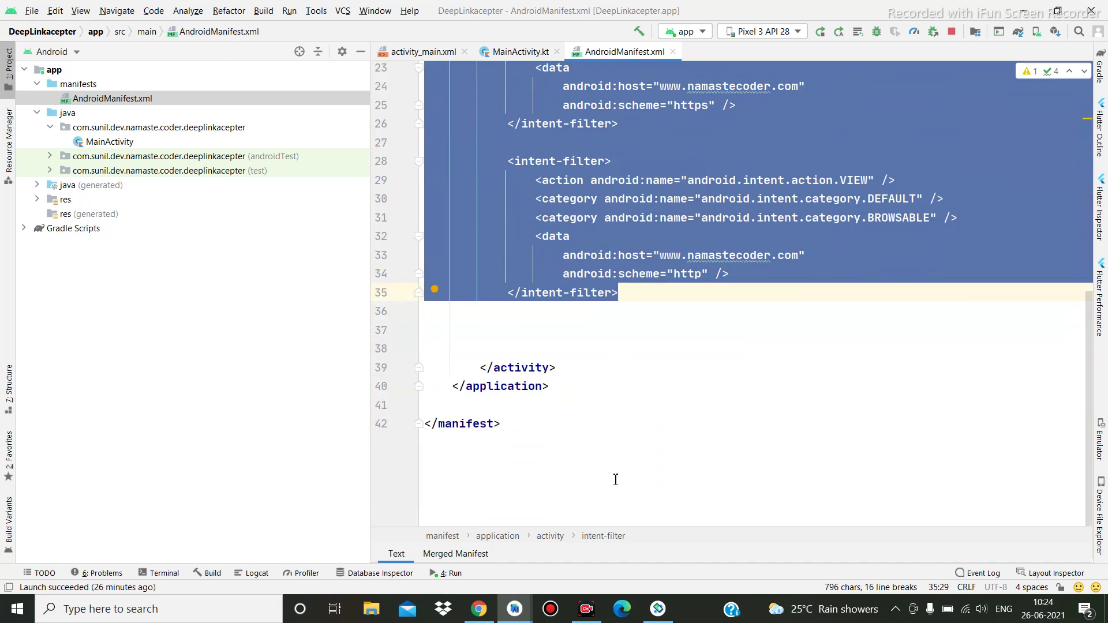
pyautogui.scroll(4, 615, 479)
pyautogui.scroll(3, 615, 480)
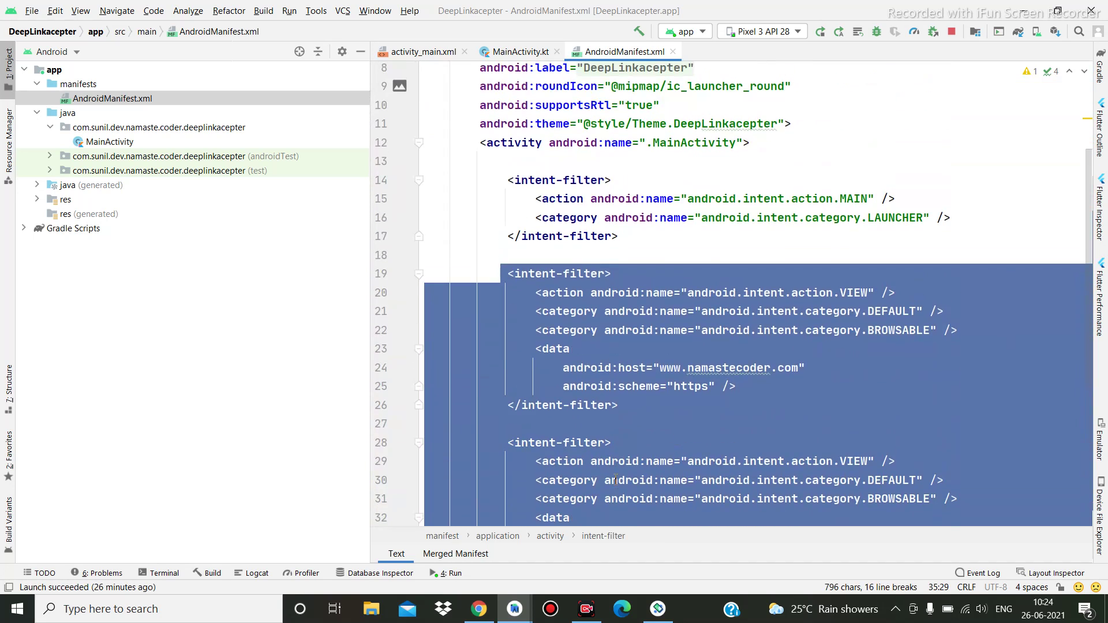
pyautogui.click(641, 367)
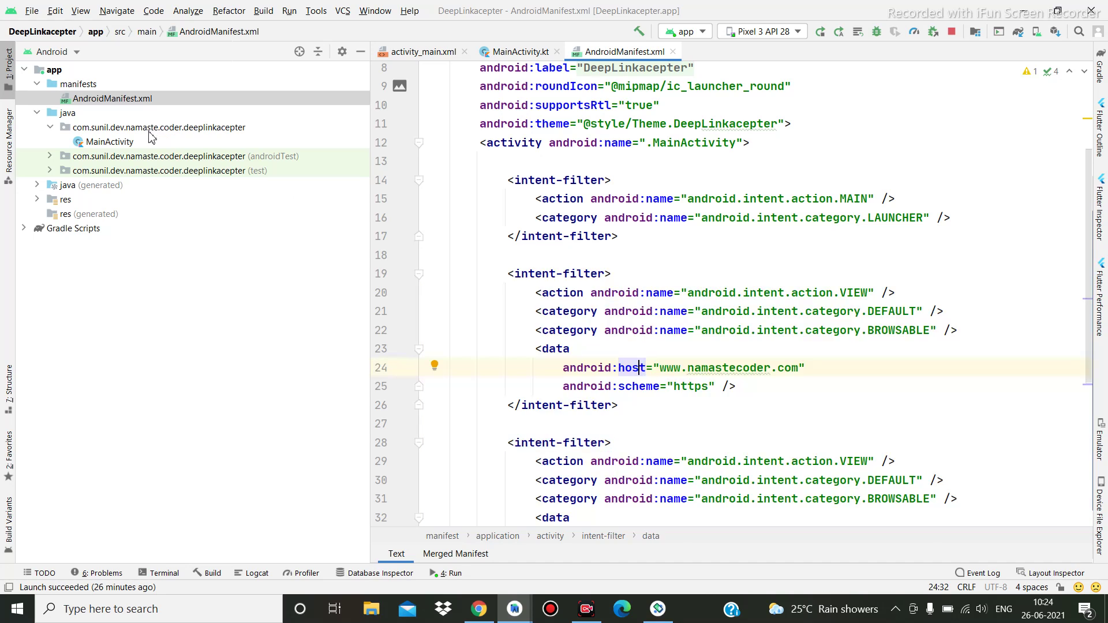
pyautogui.doubleClick(110, 142)
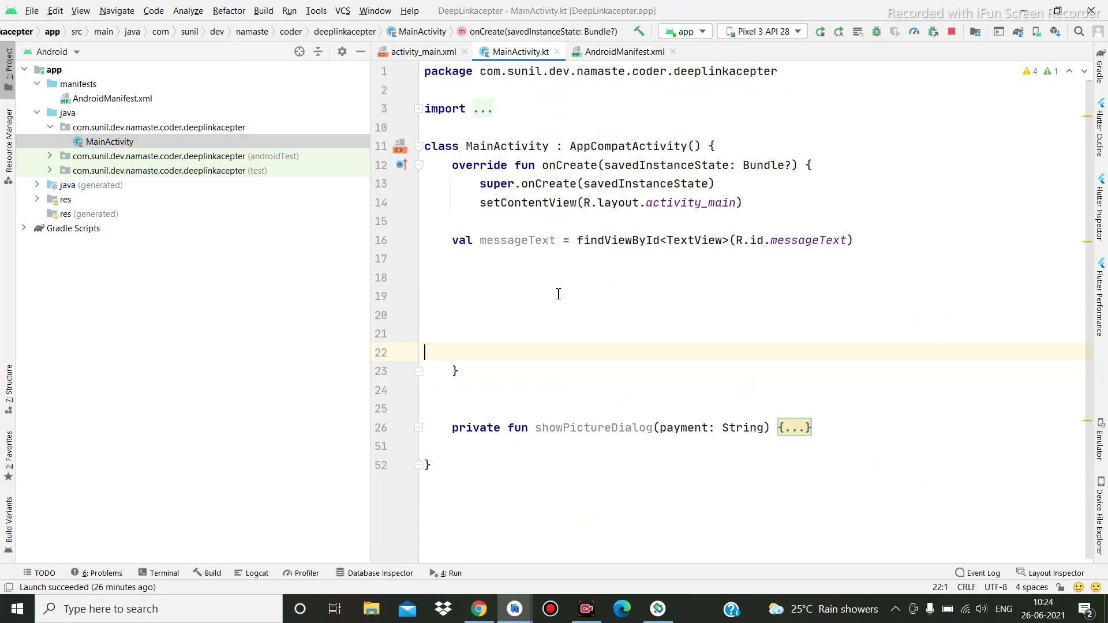
# Add blank lines after the messageText findViewById line, then return to Chrome's deep-linking guide.
pyautogui.click(878, 238)
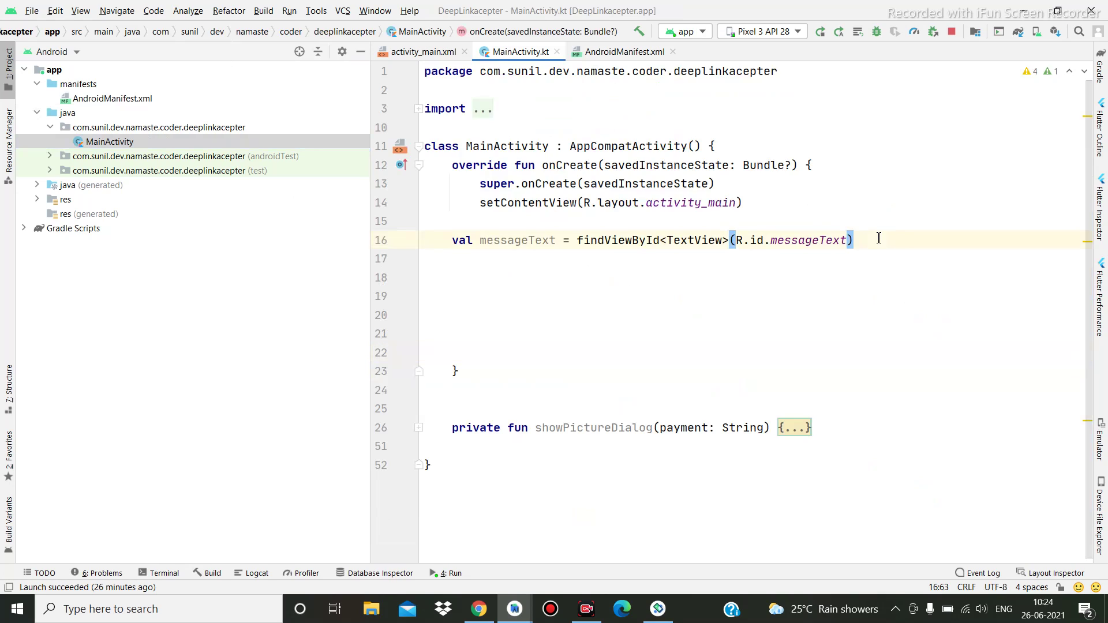
pyautogui.press('Return')
pyautogui.press('Return')
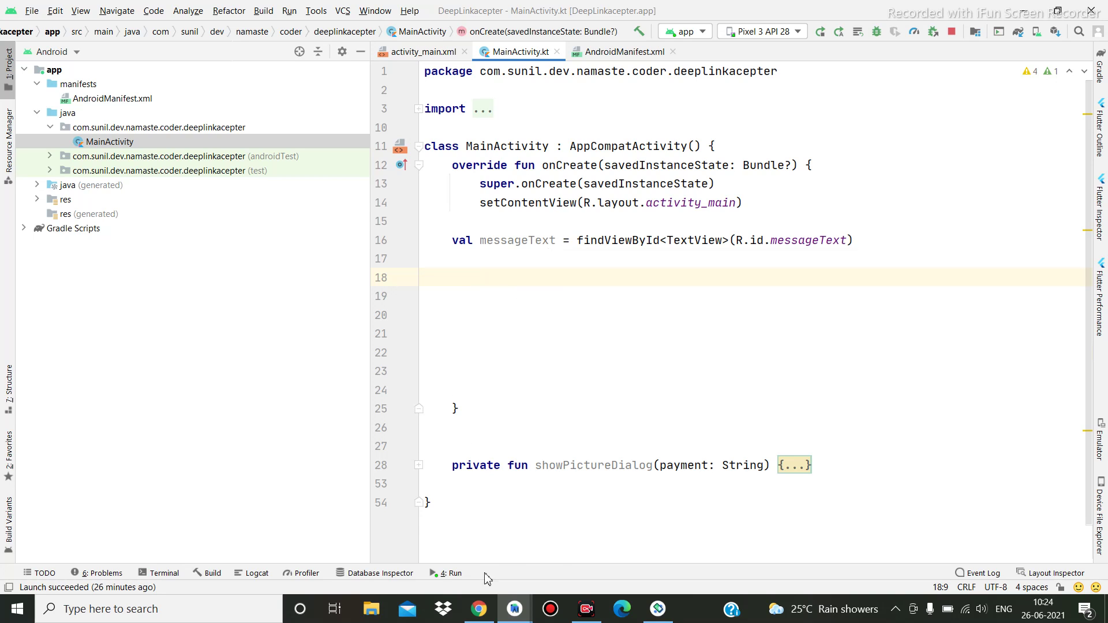
pyautogui.click(479, 609)
pyautogui.scroll(2, 375, 298)
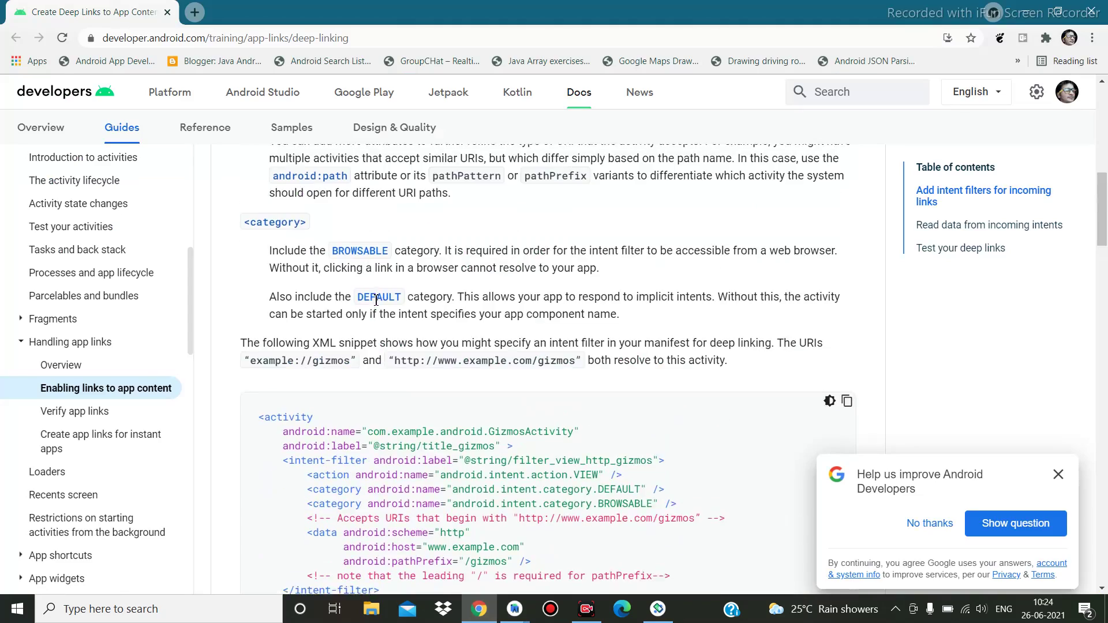
pyautogui.scroll(-5, 377, 298)
pyautogui.scroll(-3, 376, 298)
pyautogui.scroll(-5, 376, 299)
pyautogui.scroll(-1, 375, 304)
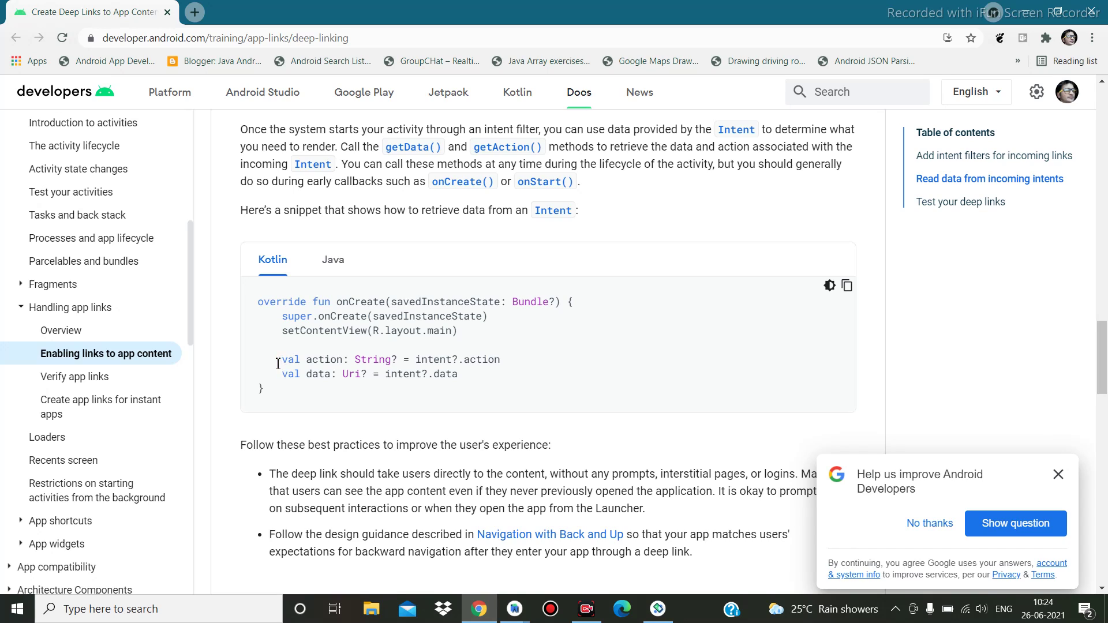
# Copy 'val data: Uri? = intent?.data' from the docs and return to the receiver's MainActivity.
pyautogui.moveTo(278, 374); pyautogui.dragTo(468, 380)
pyautogui.hotkey('ctrl', 'c')
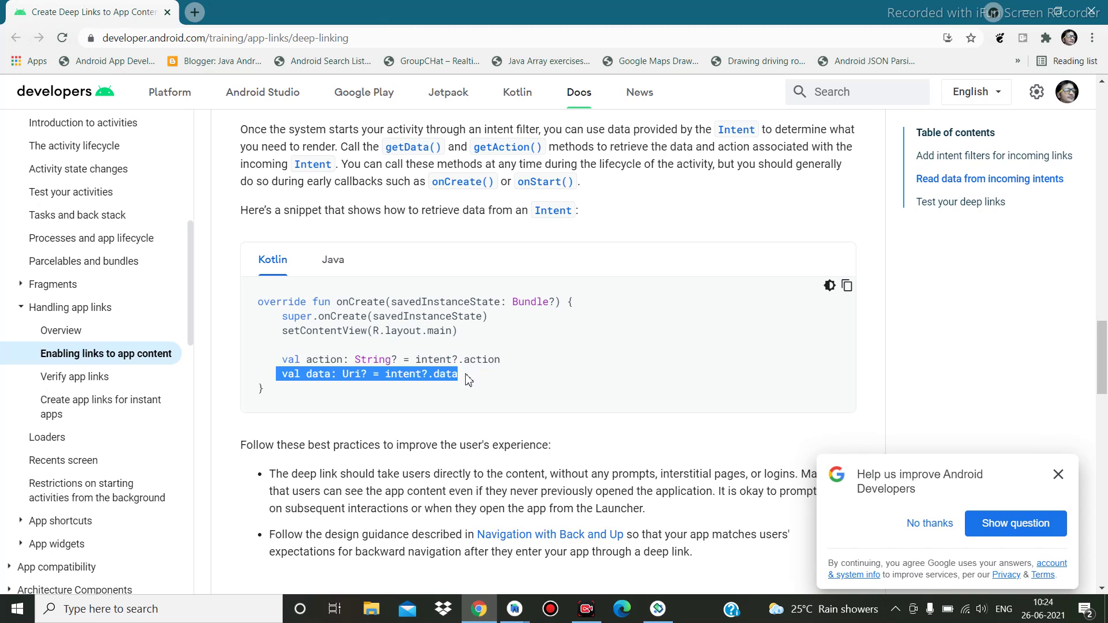
pyautogui.click(515, 608)
pyautogui.click(454, 554)
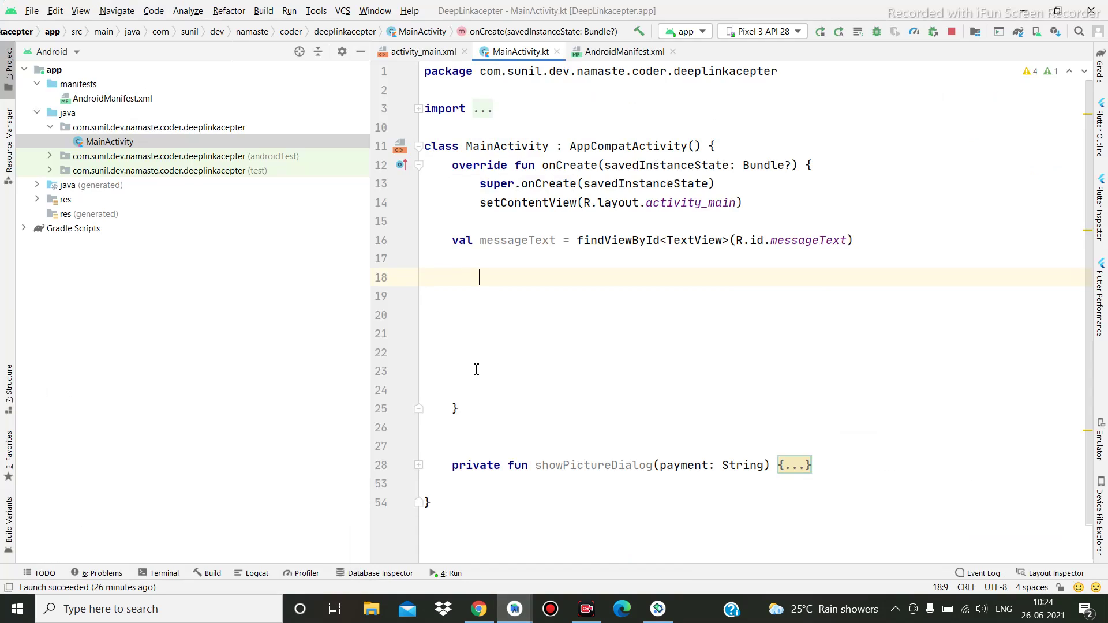
# Paste the intent data line into onCreate and wrap the next code in if (data != null).
pyautogui.hotkey('ctrl', 'v')
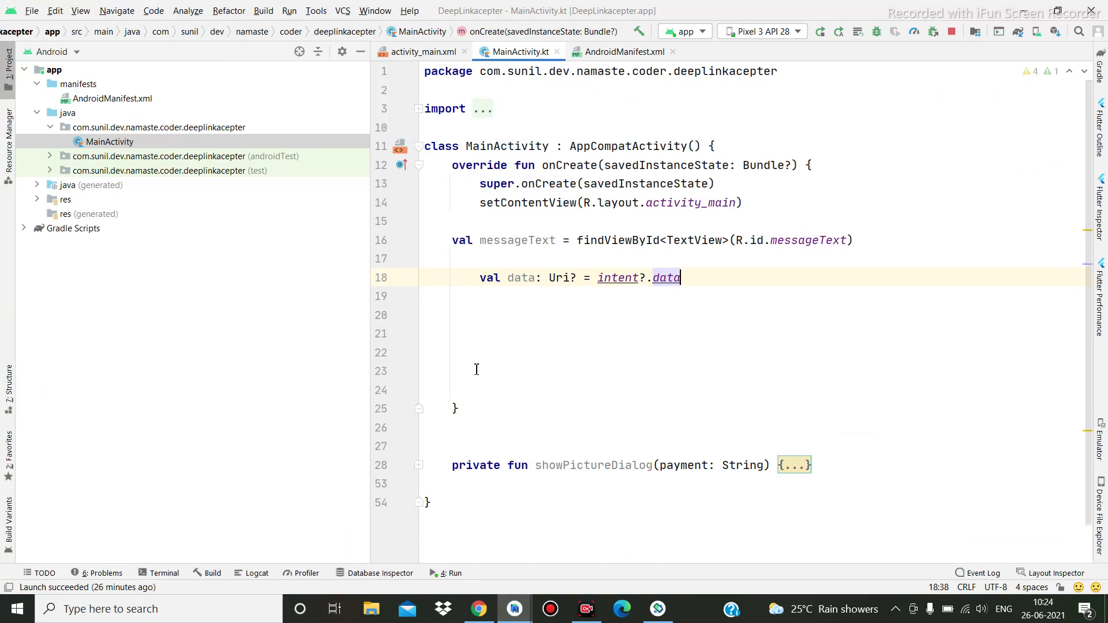
pyautogui.press('Return')
pyautogui.press('Return')
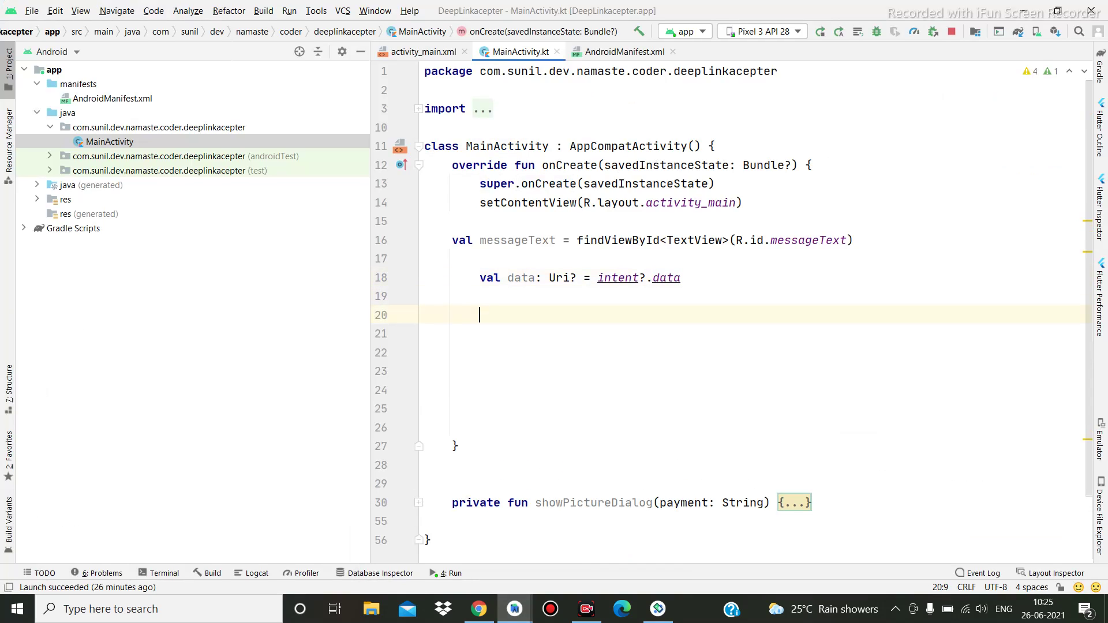
pyautogui.write('if')
pyautogui.write(' (')
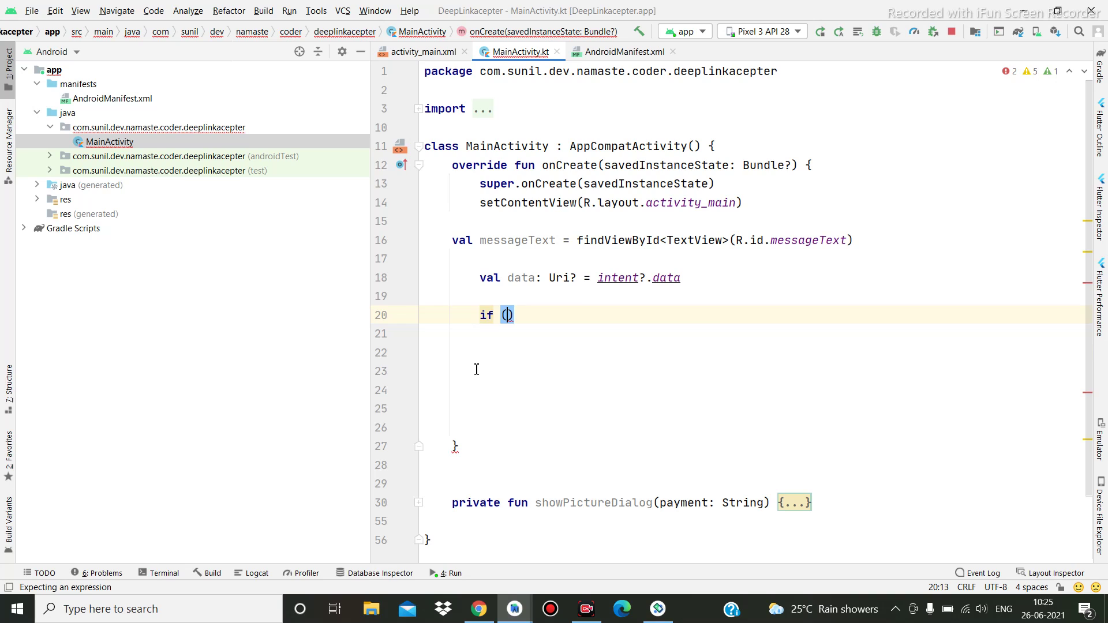
pyautogui.write('u')
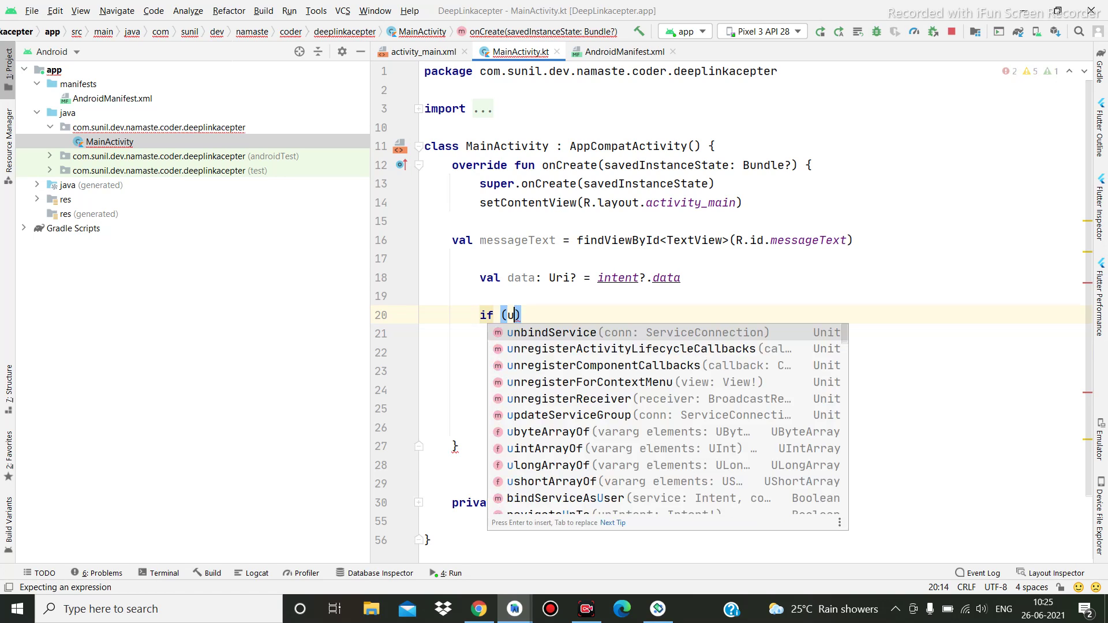
pyautogui.press('BackSpace')
pyautogui.write('da')
pyautogui.press('Return')
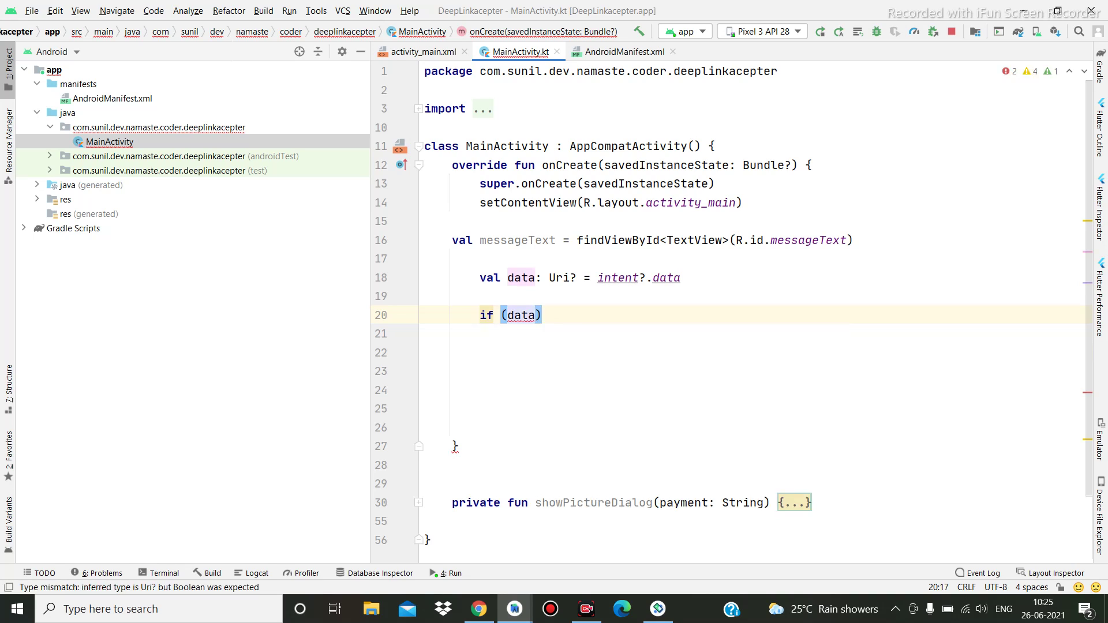
pyautogui.write('!=nu')
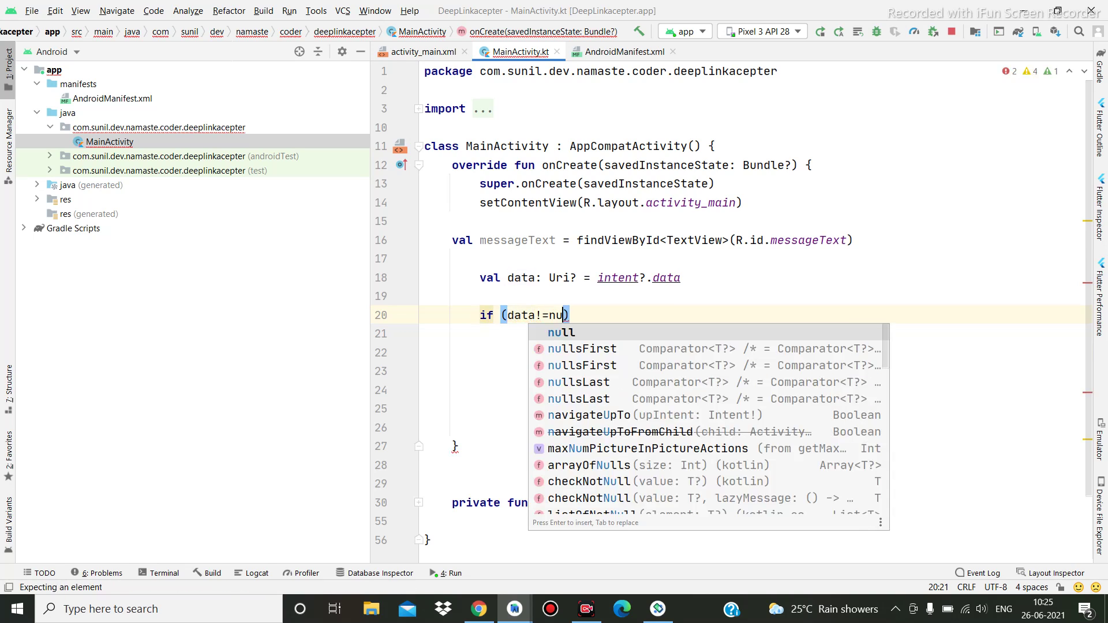
pyautogui.write('ll')
pyautogui.press('End')
pyautogui.write('{')
pyautogui.press('Return')
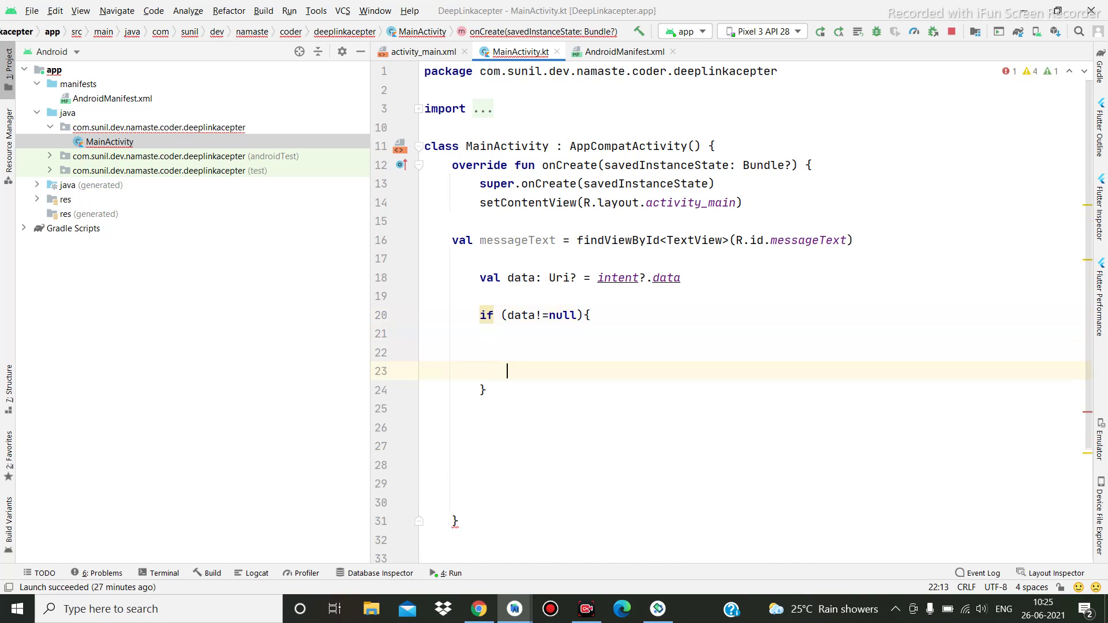
pyautogui.press('Up')
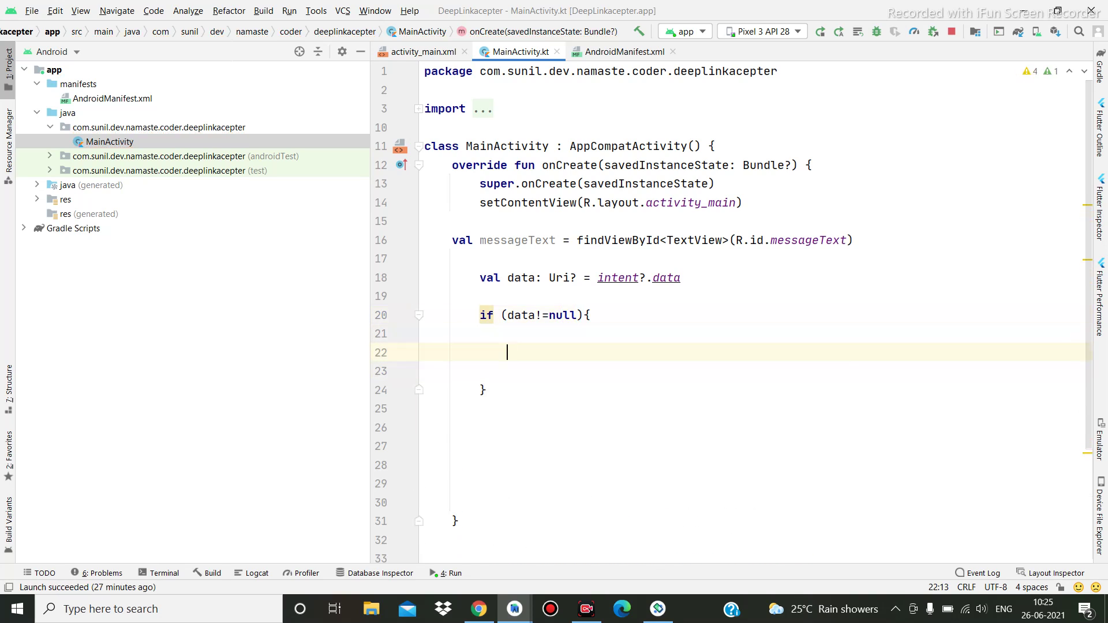
pyautogui.write('v')
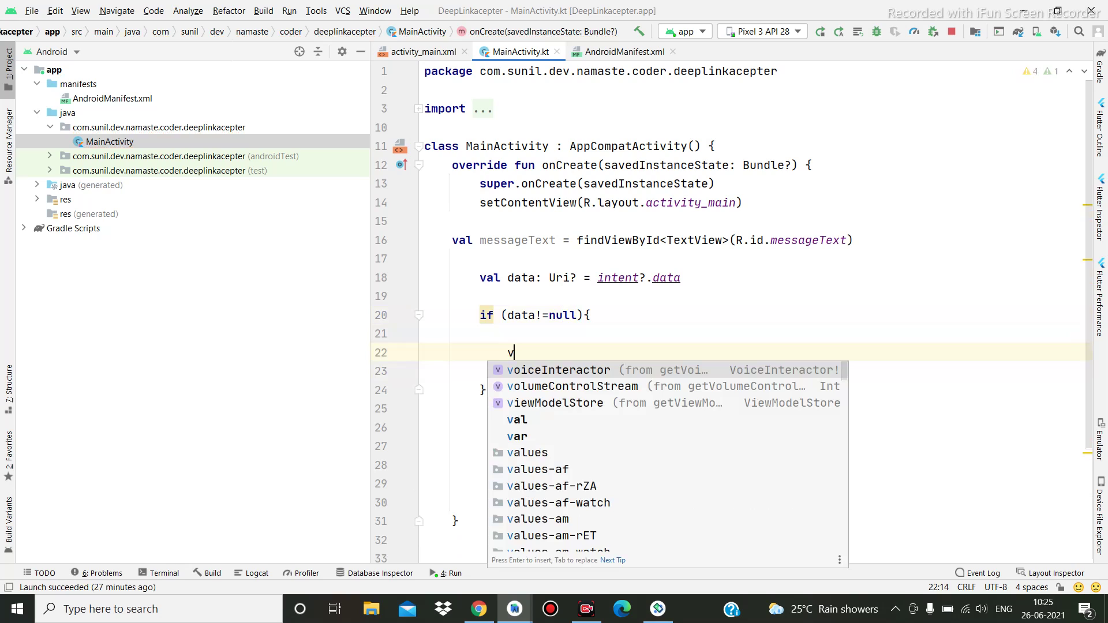
pyautogui.write('al  ')
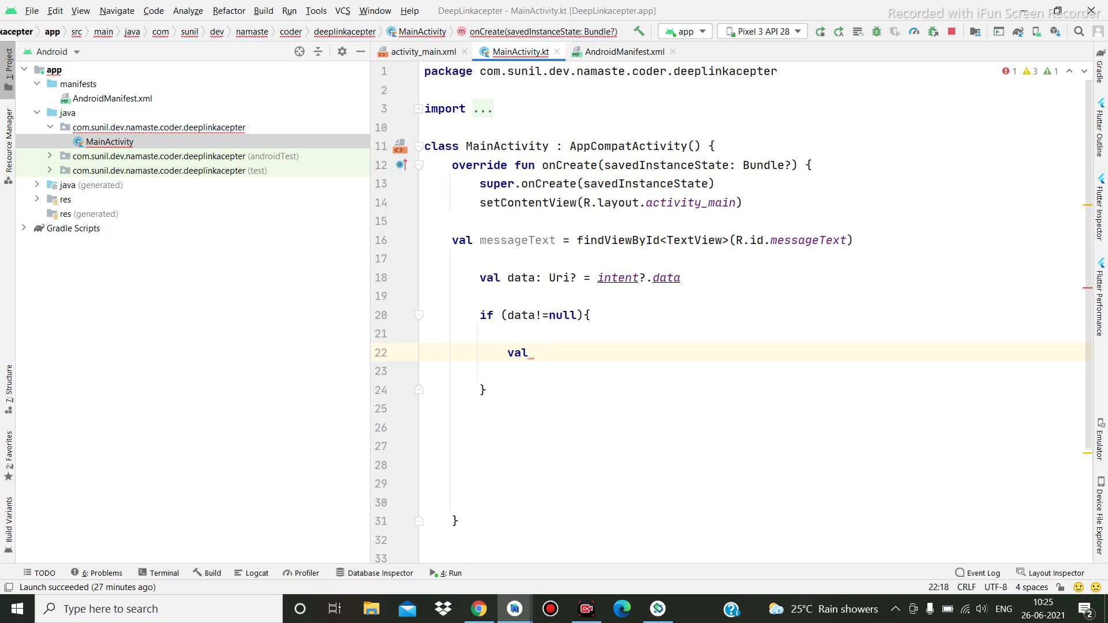
pyautogui.write('pa')
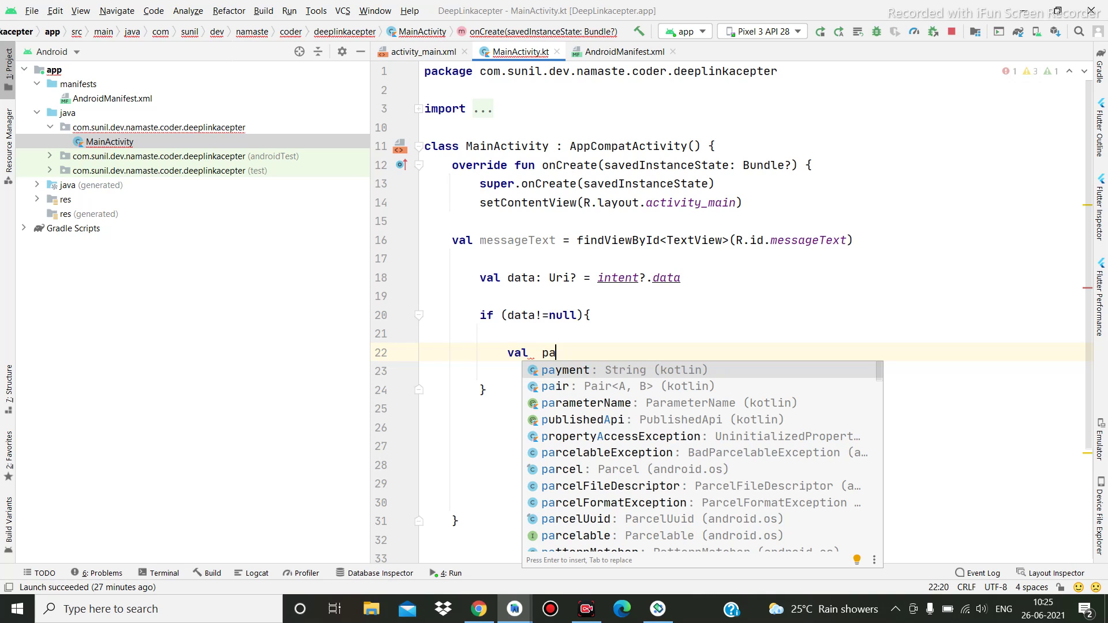
# Inside the if block, declare val parameters: List<String> = data.pathSegments.
pyautogui.press('BackSpace')
pyautogui.press('BackSpace')
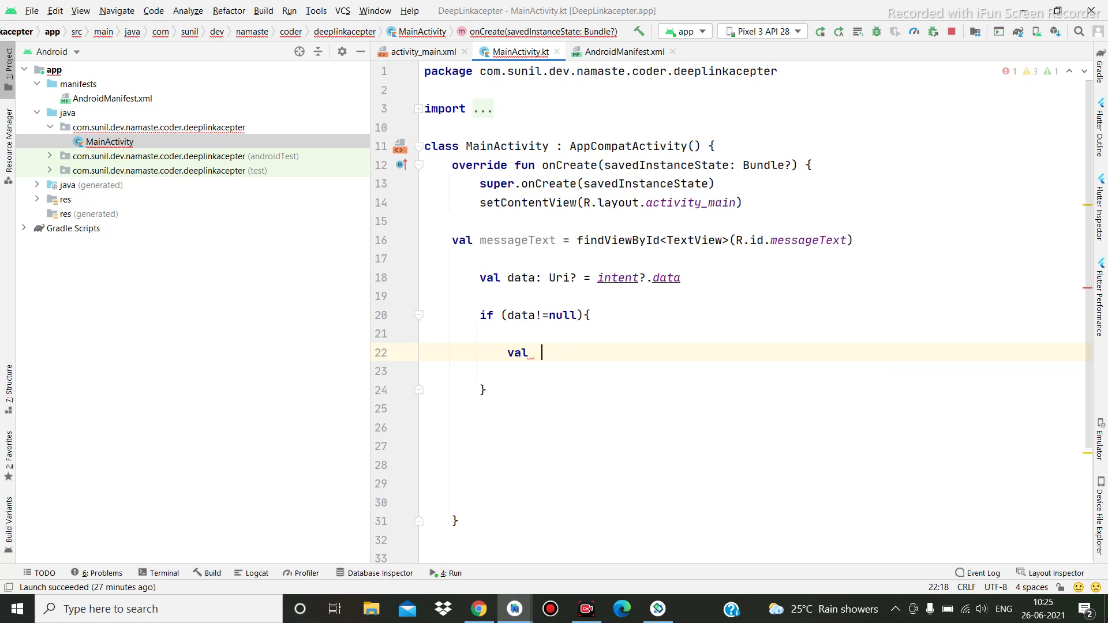
pyautogui.write('para')
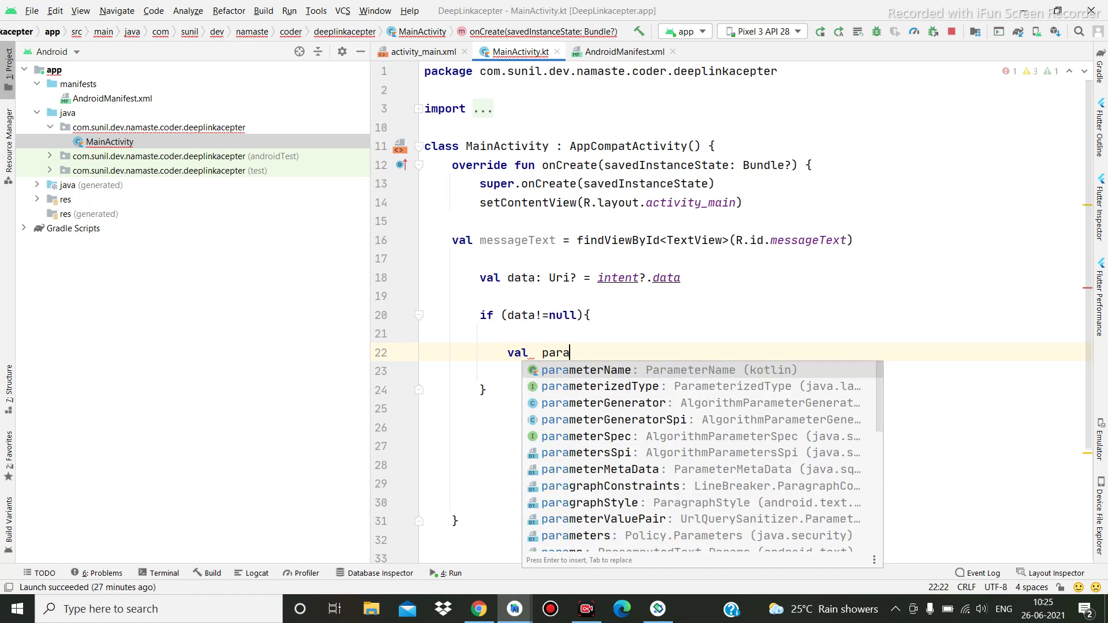
pyautogui.write('meters')
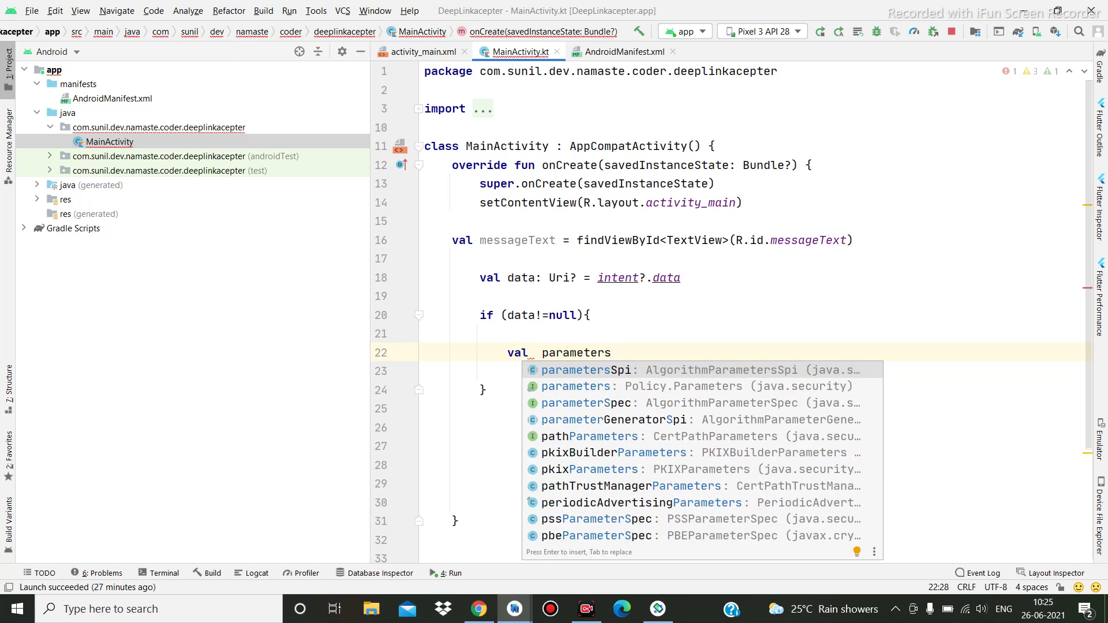
pyautogui.write(': L')
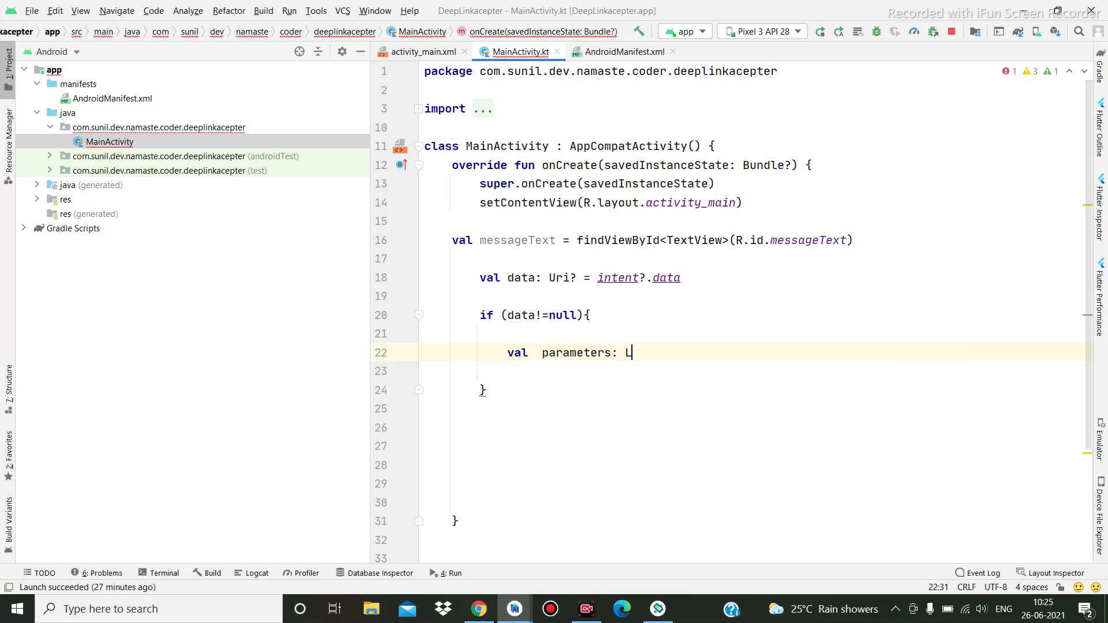
pyautogui.write('ist<')
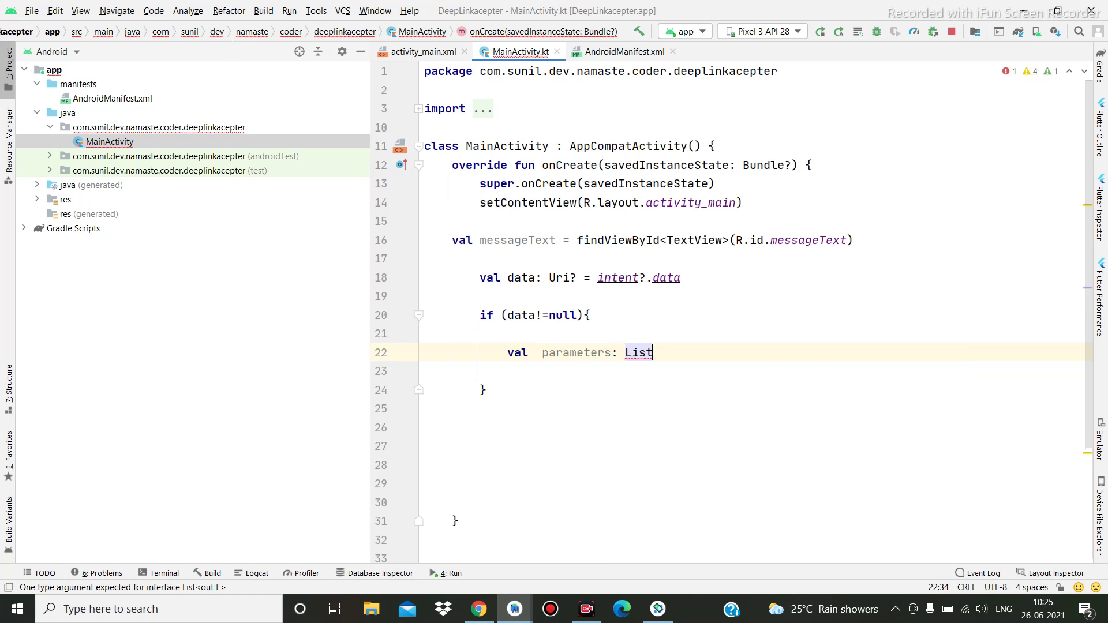
pyautogui.write('St>')
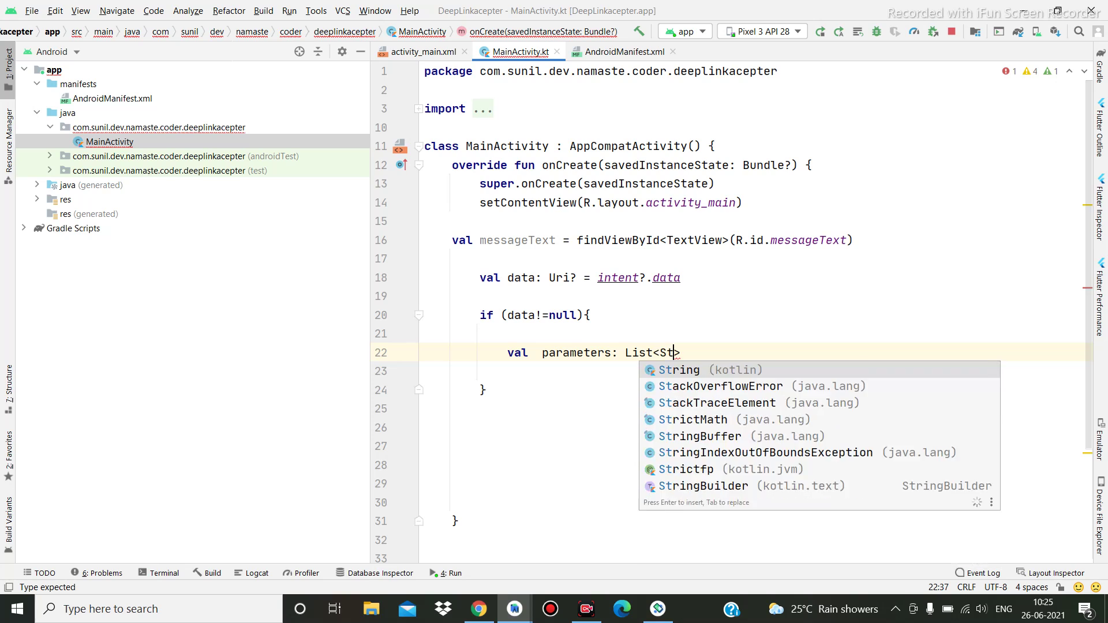
pyautogui.press('Return')
pyautogui.press('Right')
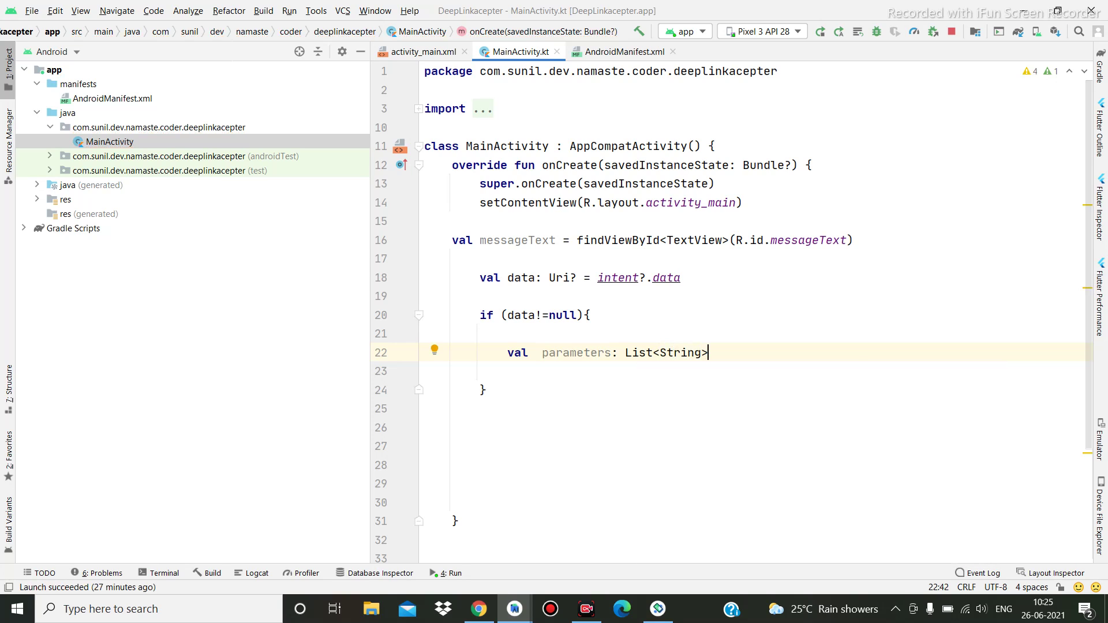
pyautogui.write(' = d')
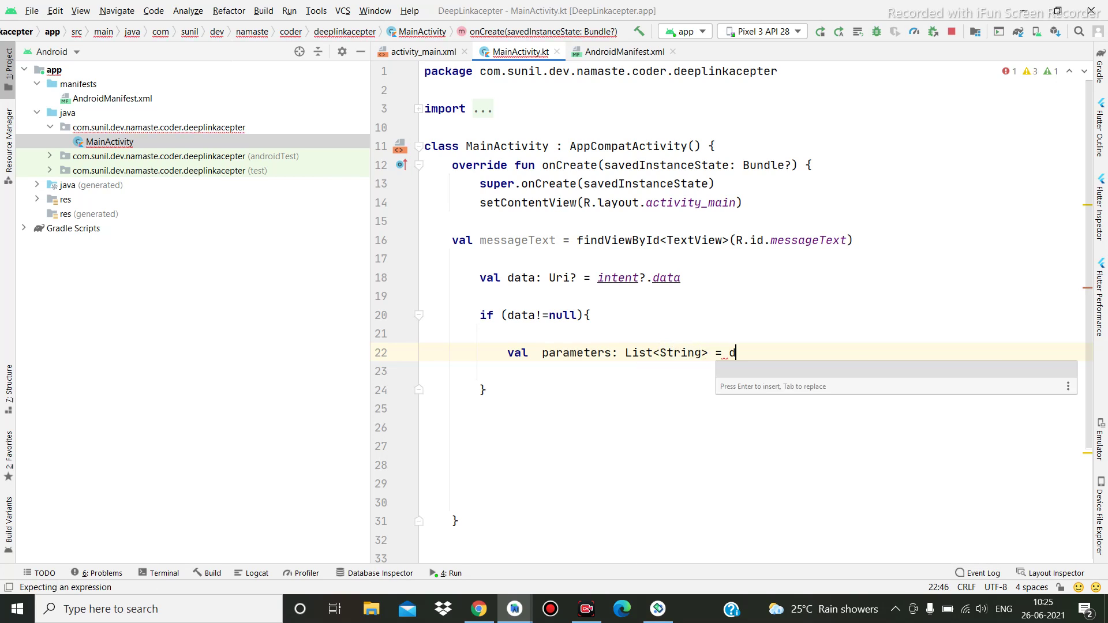
pyautogui.write('a')
pyautogui.press('Return')
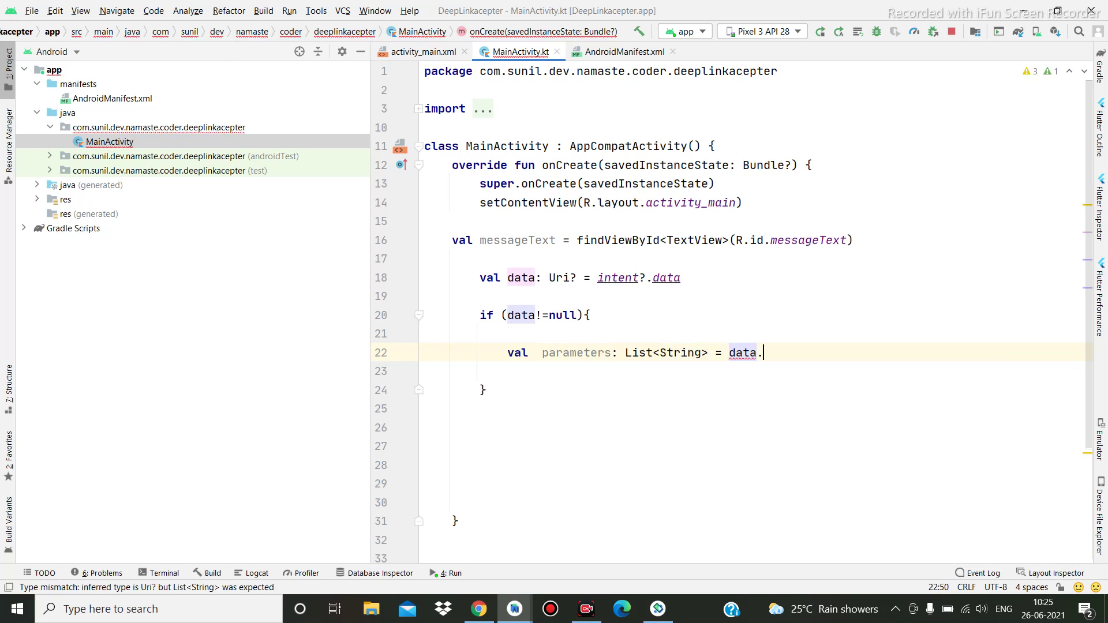
pyautogui.write('.')
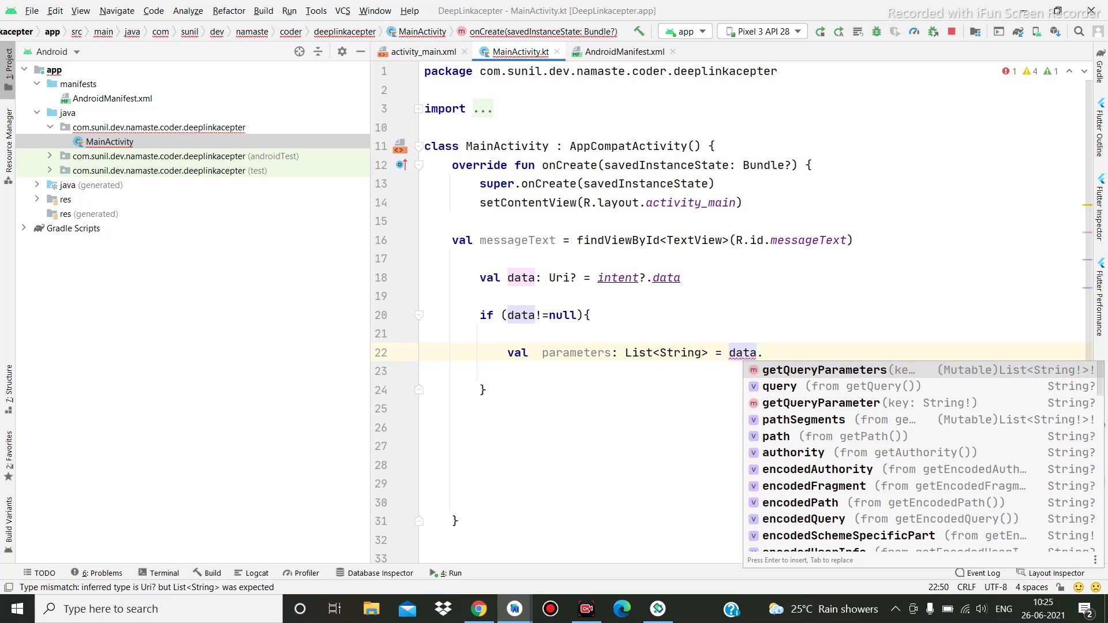
pyautogui.press('Down')
pyautogui.write('ge')
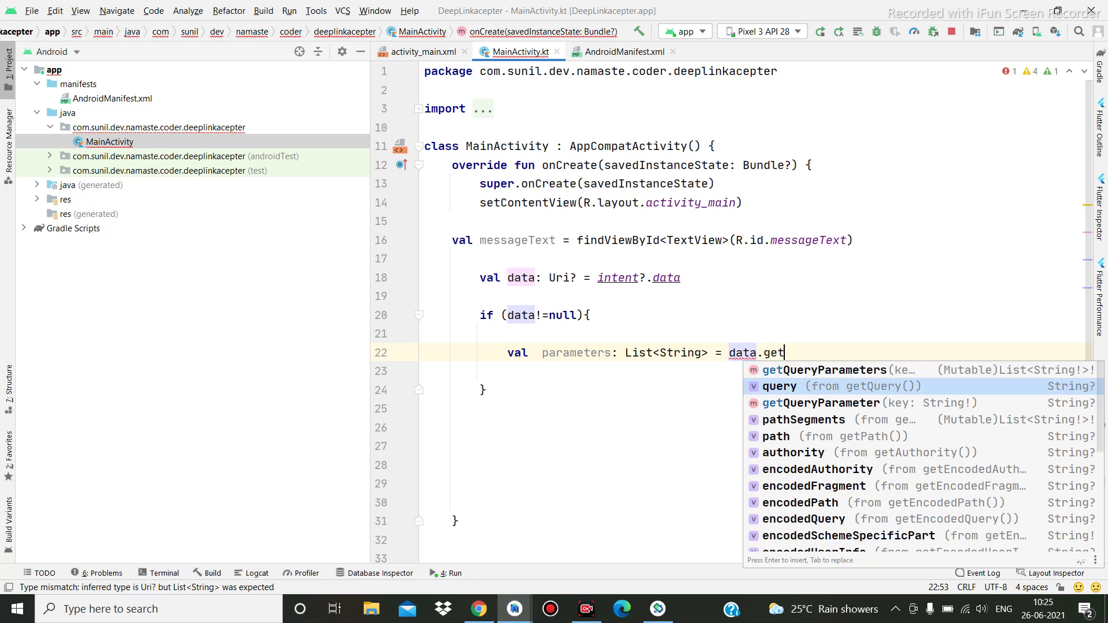
pyautogui.write('tSe')
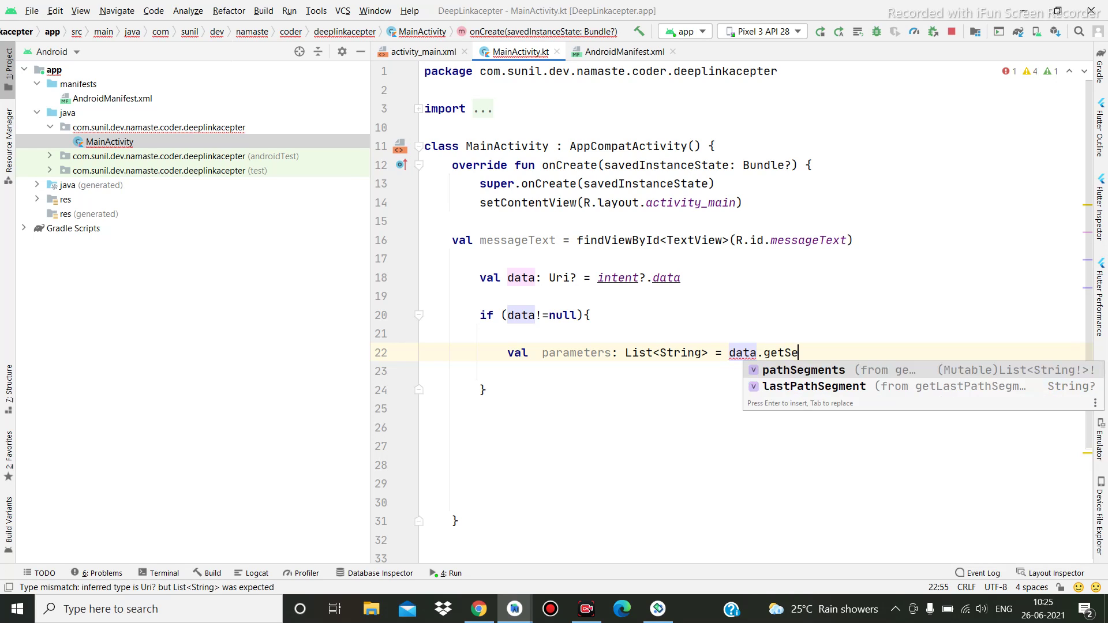
pyautogui.press('Return')
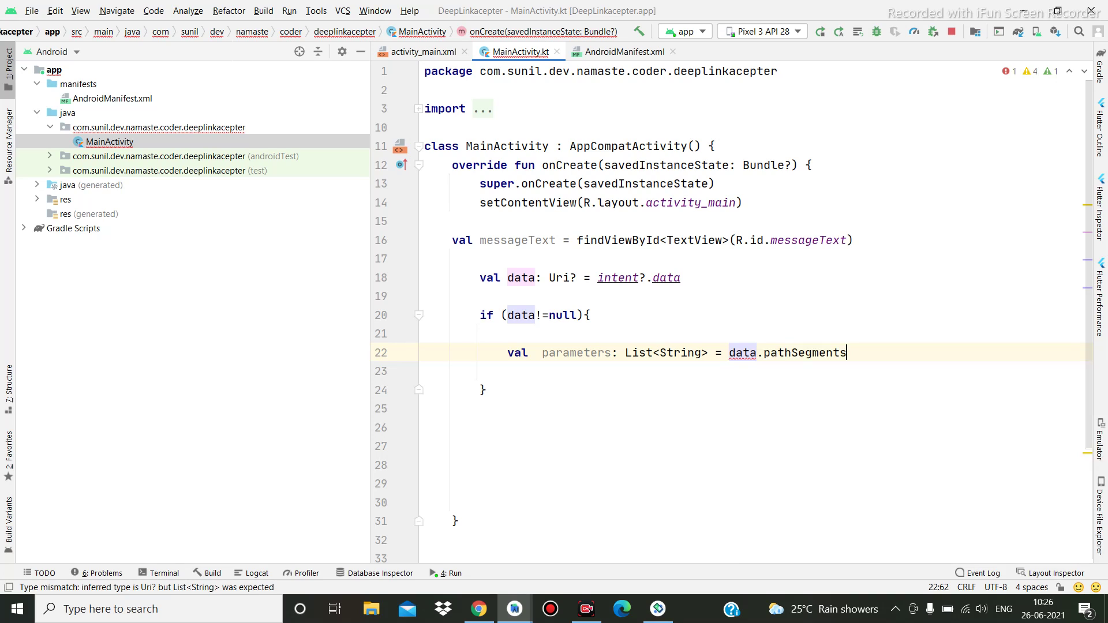
pyautogui.press('Return')
pyautogui.press('Return')
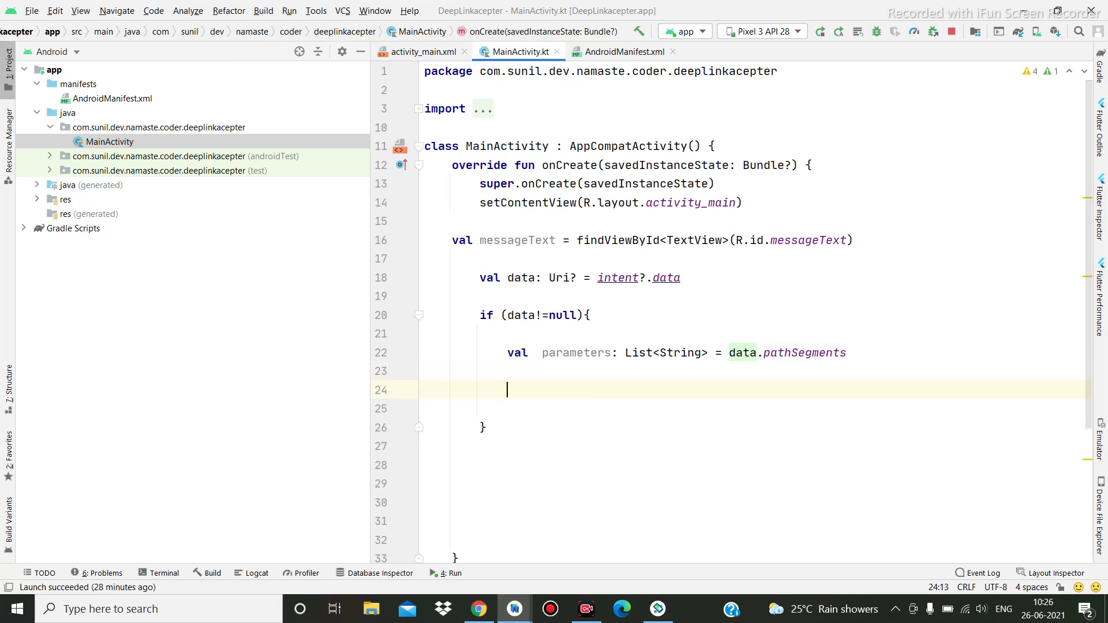
pyautogui.write('val ')
pyautogui.write('para')
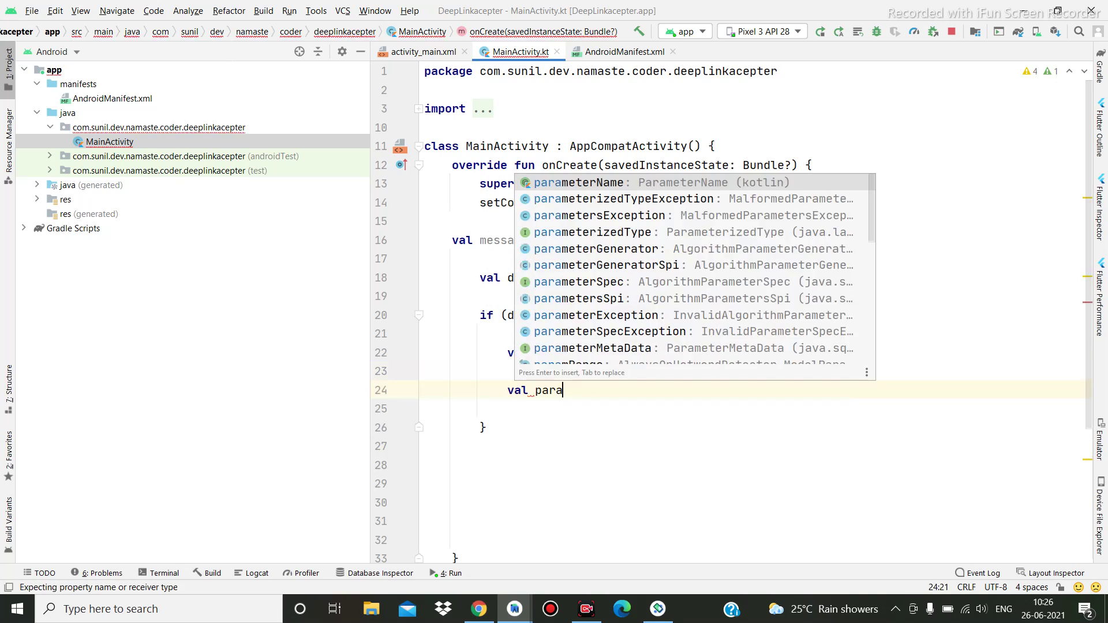
pyautogui.write('ms = ')
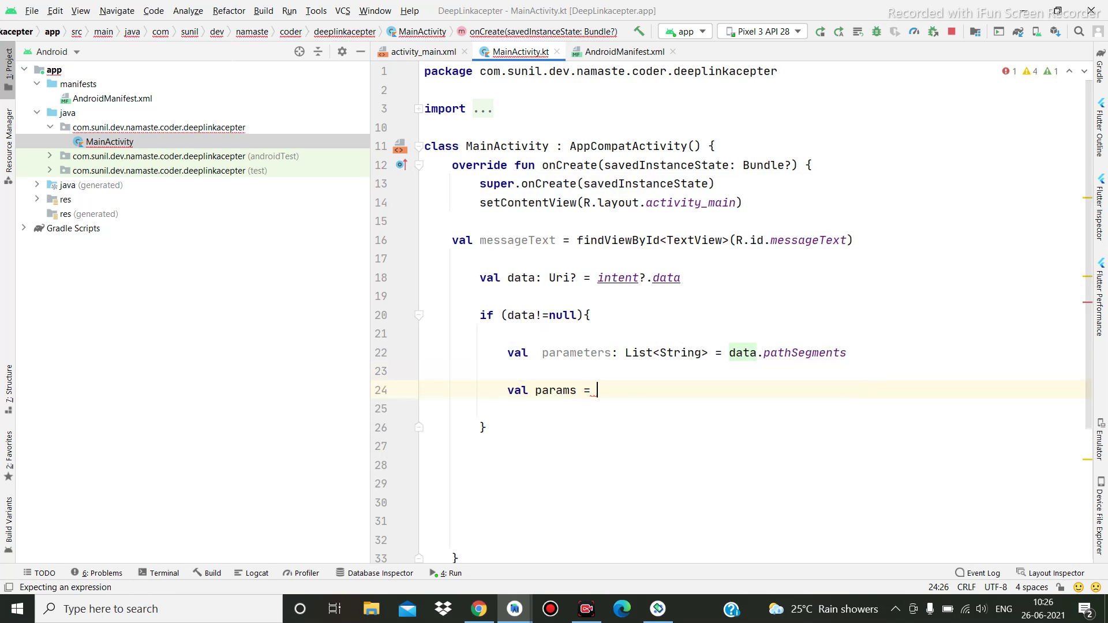
pyautogui.write('a')
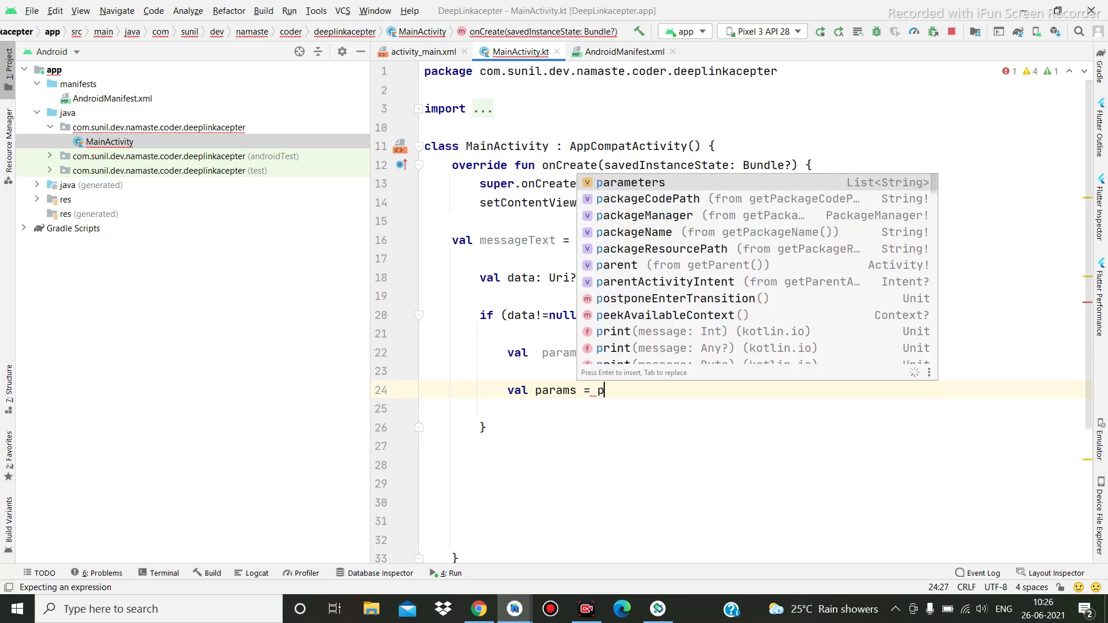
# Store the last path segment as params = parameters[parameters.size-1].
pyautogui.press('Return')
pyautogui.write('.')
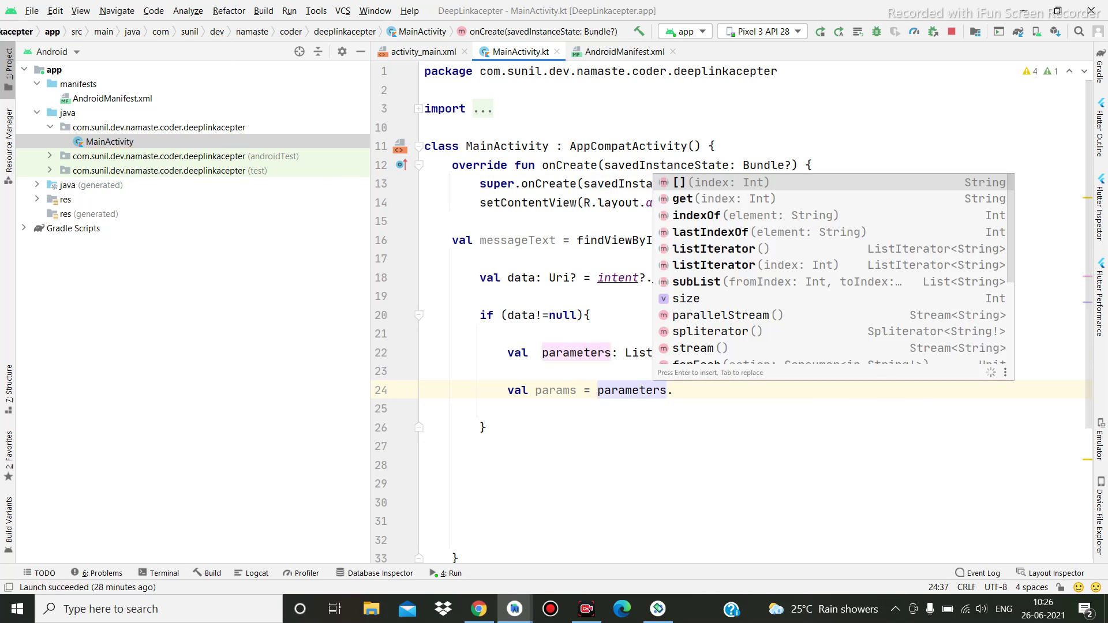
pyautogui.press('BackSpace')
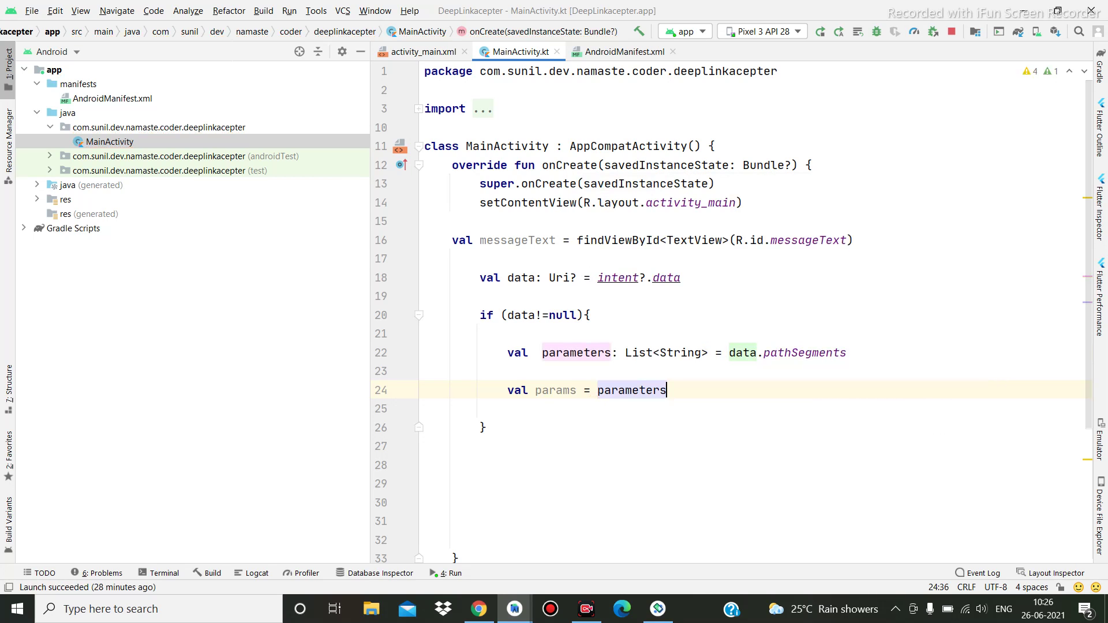
pyautogui.write('[')
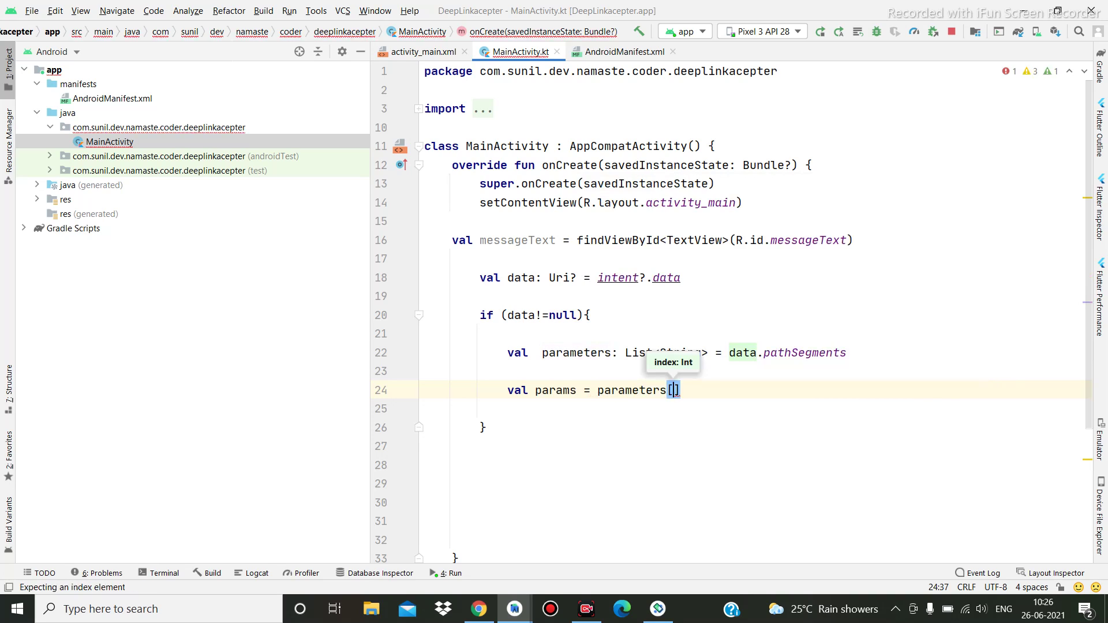
pyautogui.write('p')
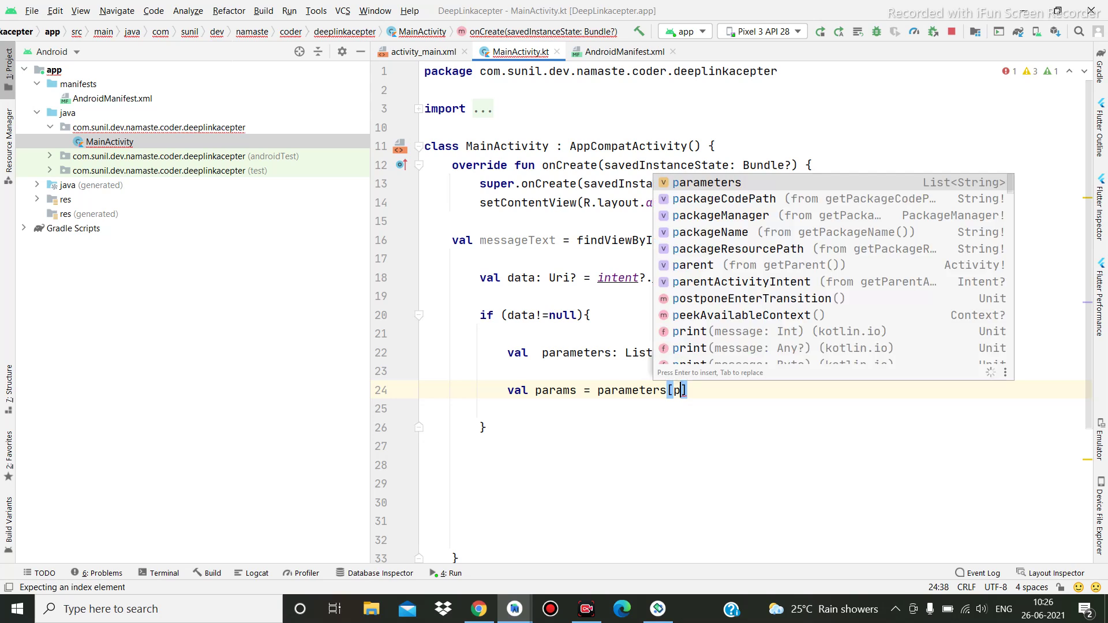
pyautogui.press('Return')
pyautogui.write('.s')
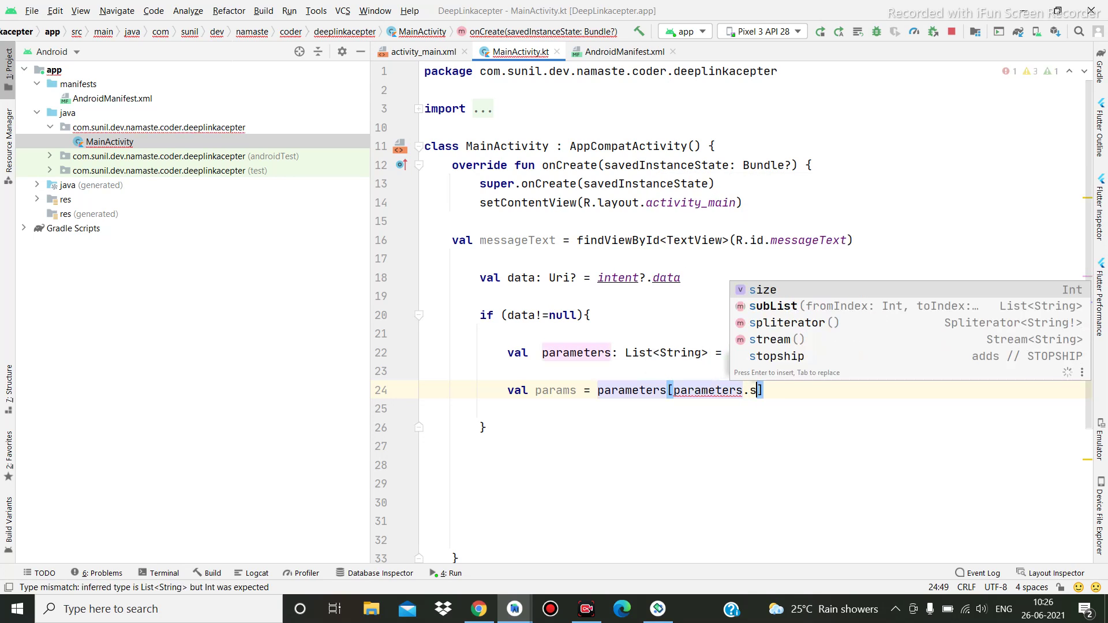
pyautogui.press('Return')
pyautogui.write('-1')
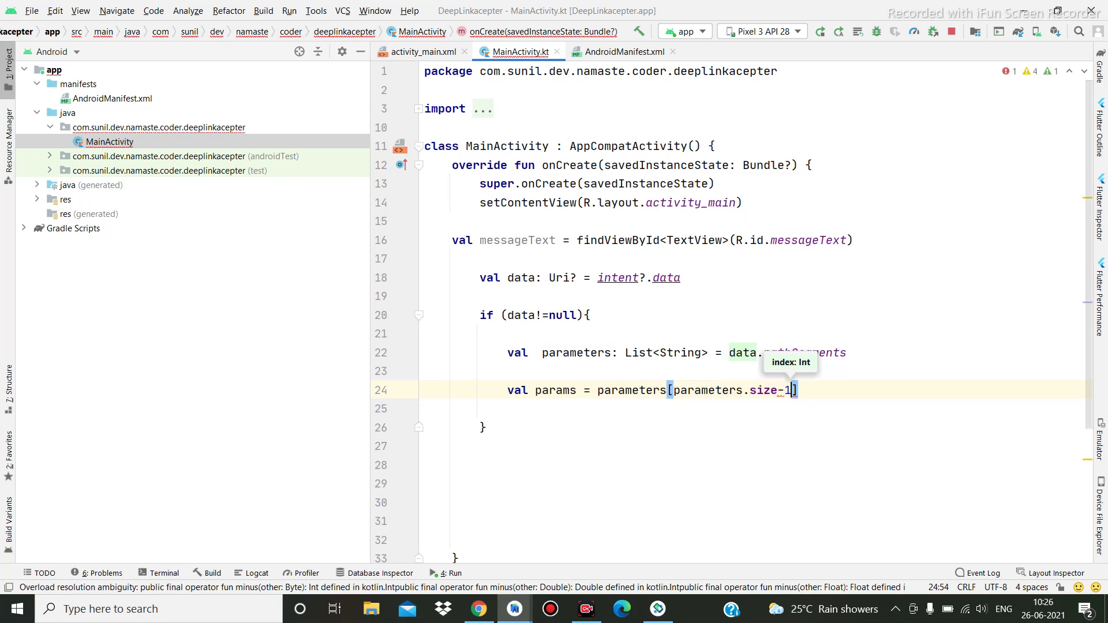
pyautogui.press('End')
pyautogui.press('Return')
pyautogui.press('Return')
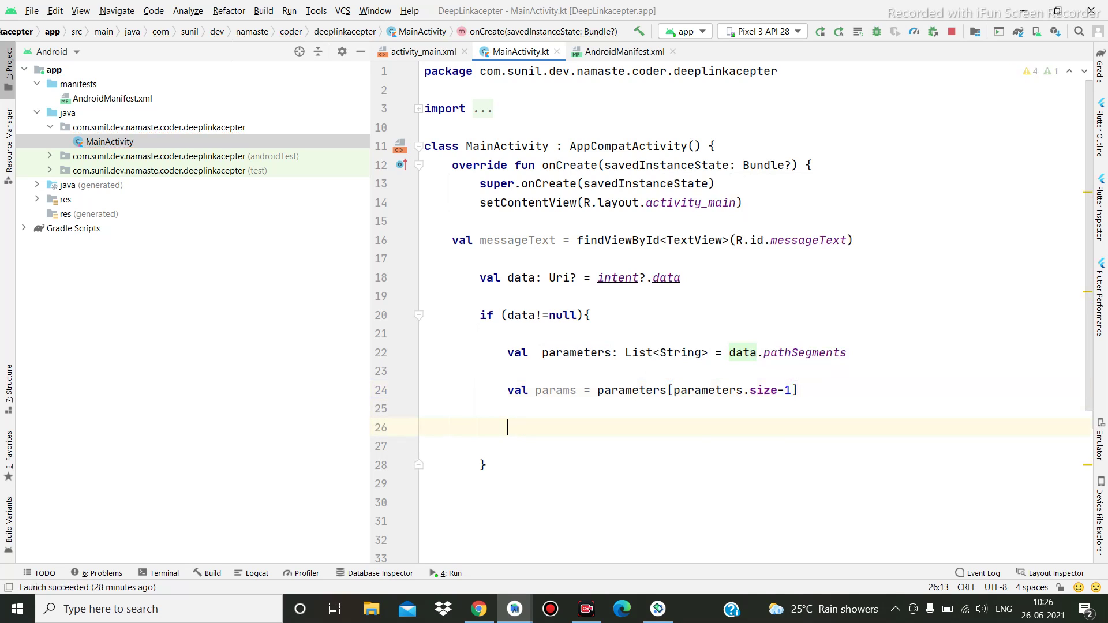
pyautogui.write('me')
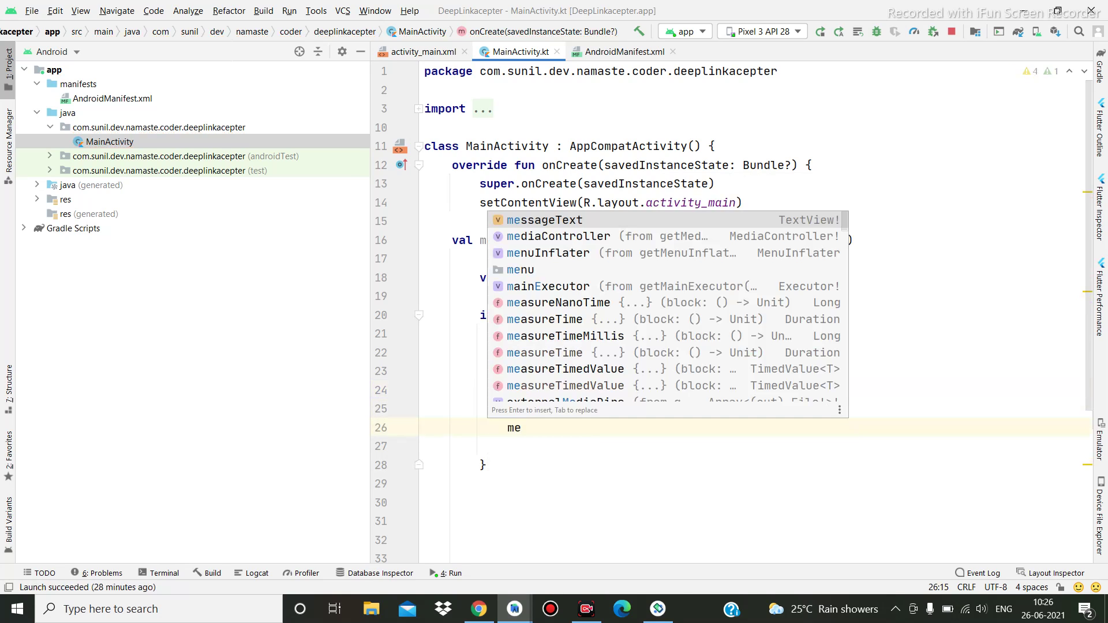
# Assign params to messageText.text on the following line.
pyautogui.press('Return')
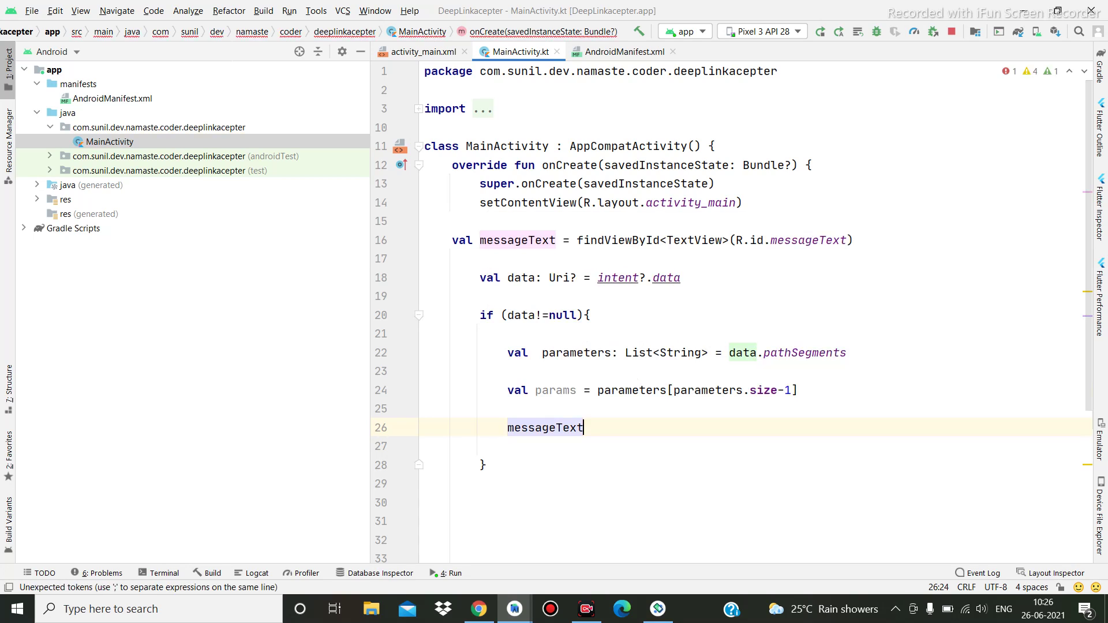
pyautogui.write('.')
pyautogui.press('Return')
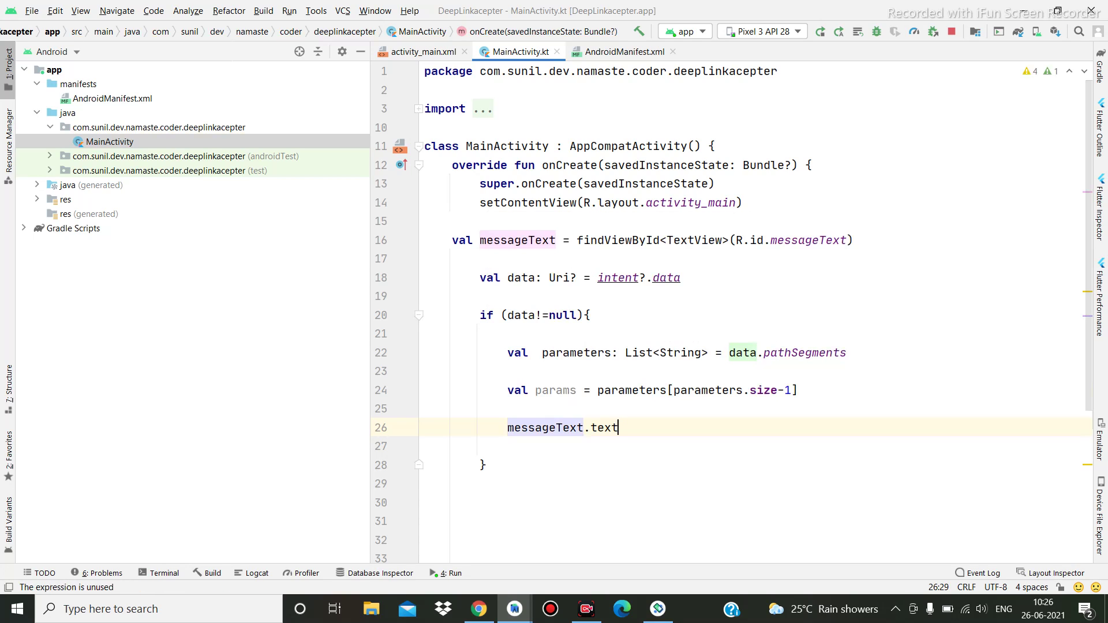
pyautogui.write(' = pa')
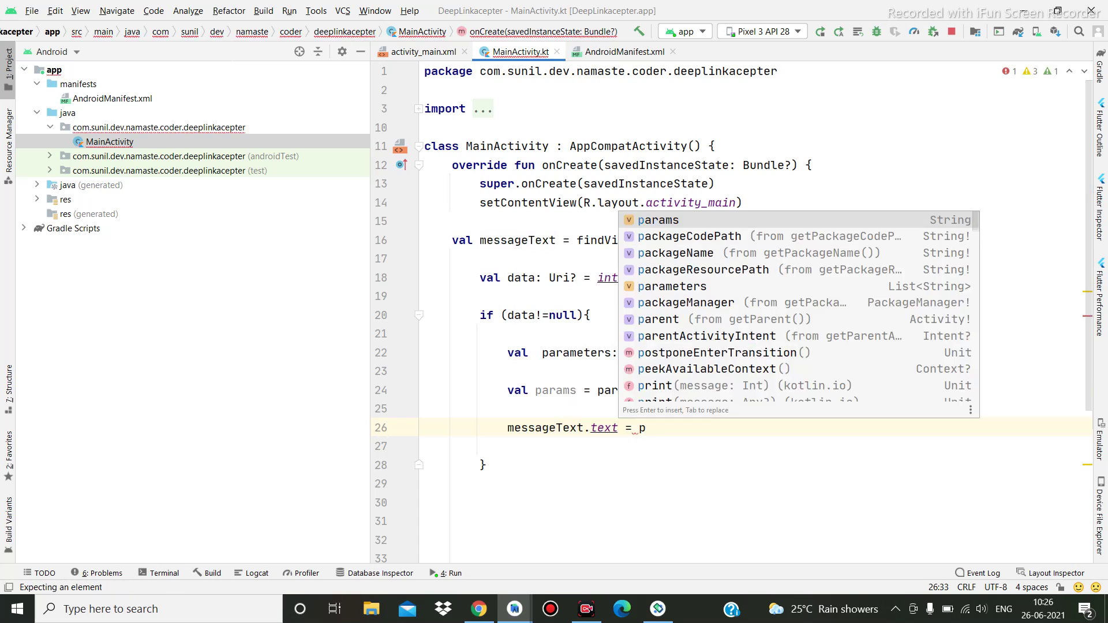
pyautogui.press('Return')
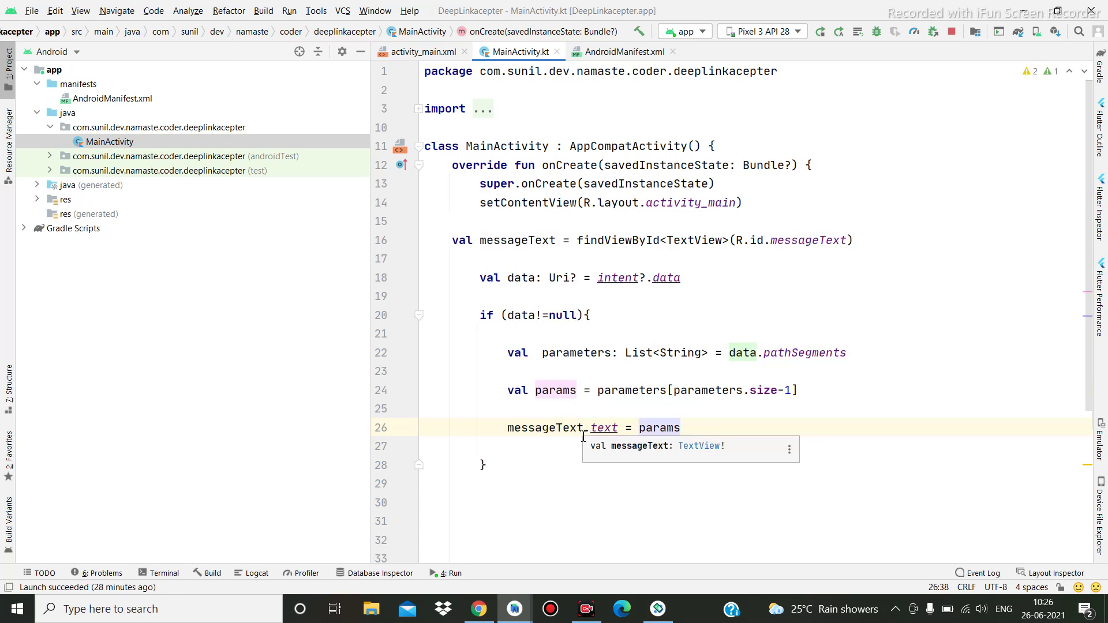
pyautogui.click(820, 31)
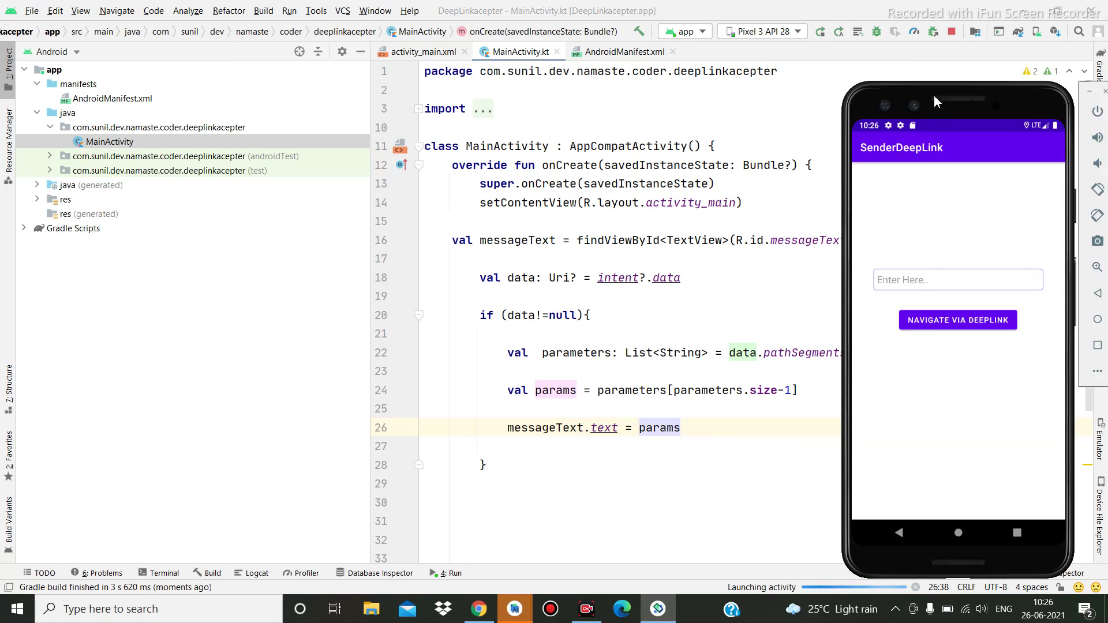
# Reposition the emulator window showing Hello World and switch to the SenderDeepLink project.
pyautogui.moveTo(934, 96); pyautogui.dragTo(891, 59)
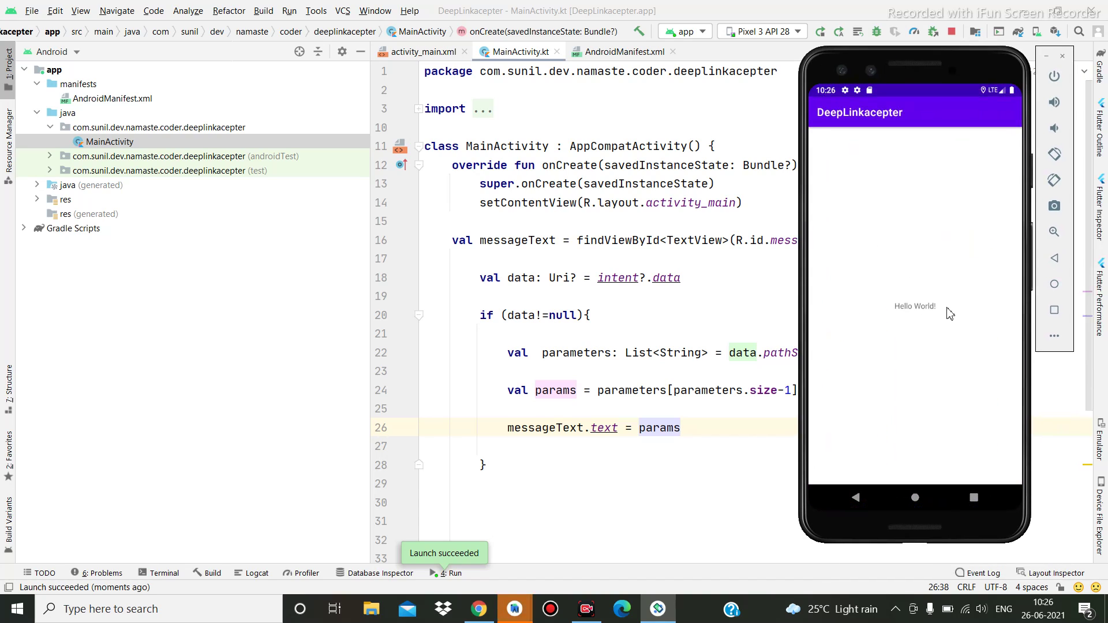
pyautogui.click(516, 612)
# Run SenderDeepLink and send 'hi I am namaste coder' via deep link to DeepLinkacepter, Just Once.
pyautogui.click(572, 532)
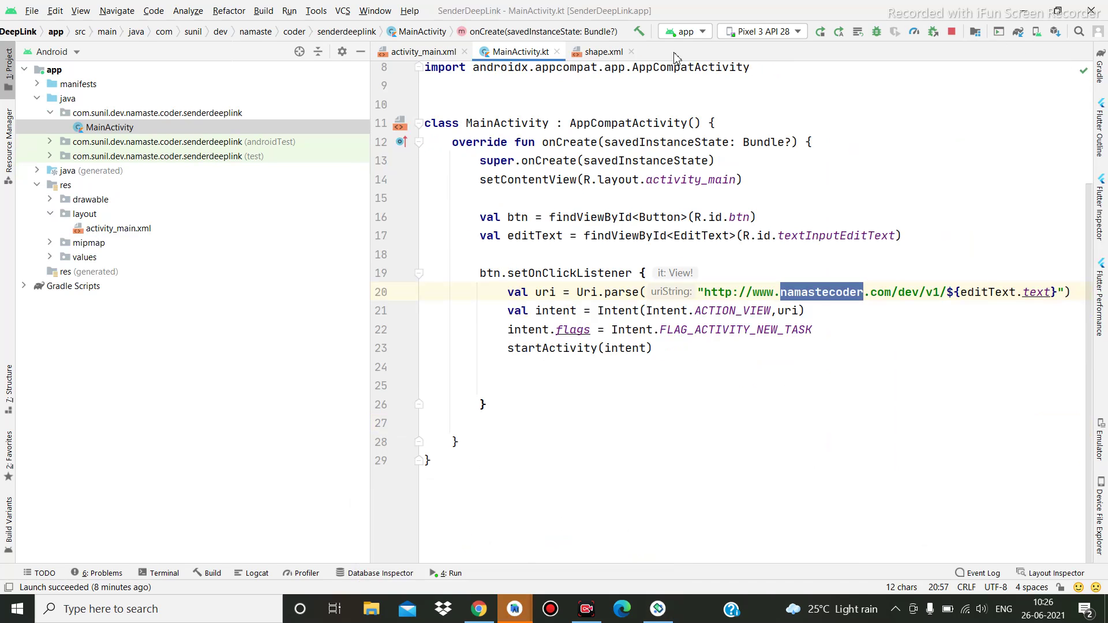
pyautogui.click(820, 32)
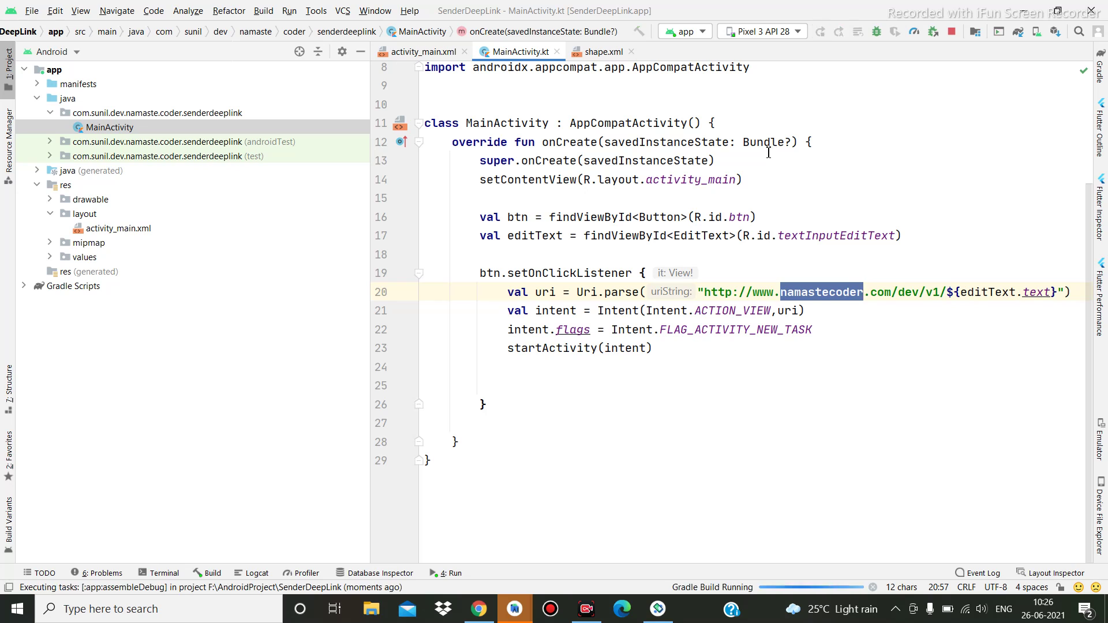
pyautogui.moveTo(657, 609)
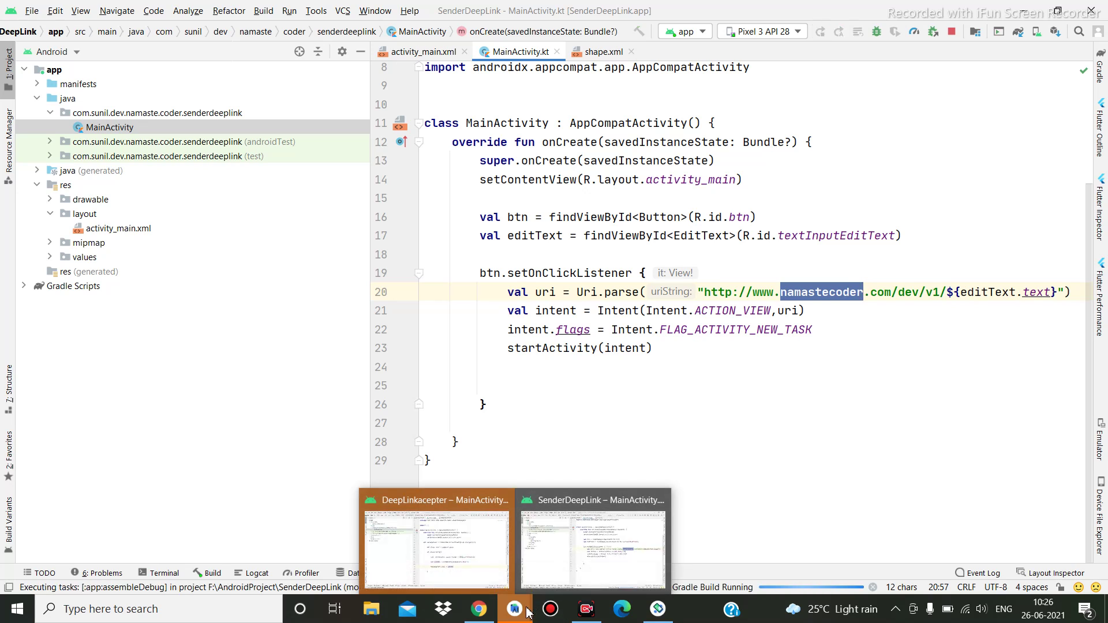
pyautogui.click(658, 608)
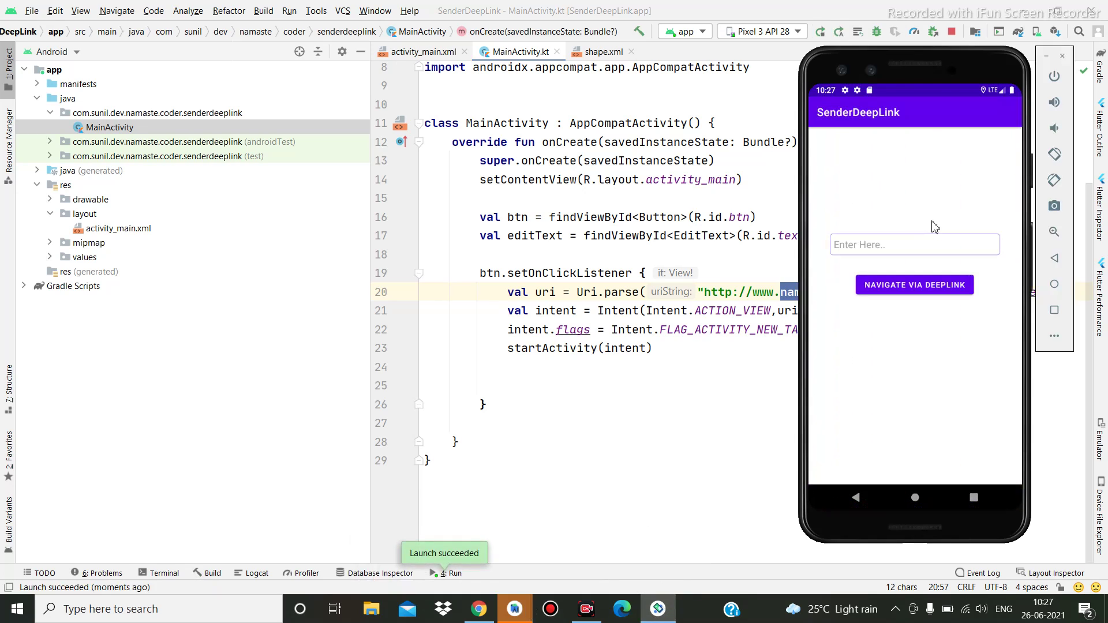
pyautogui.click(909, 245)
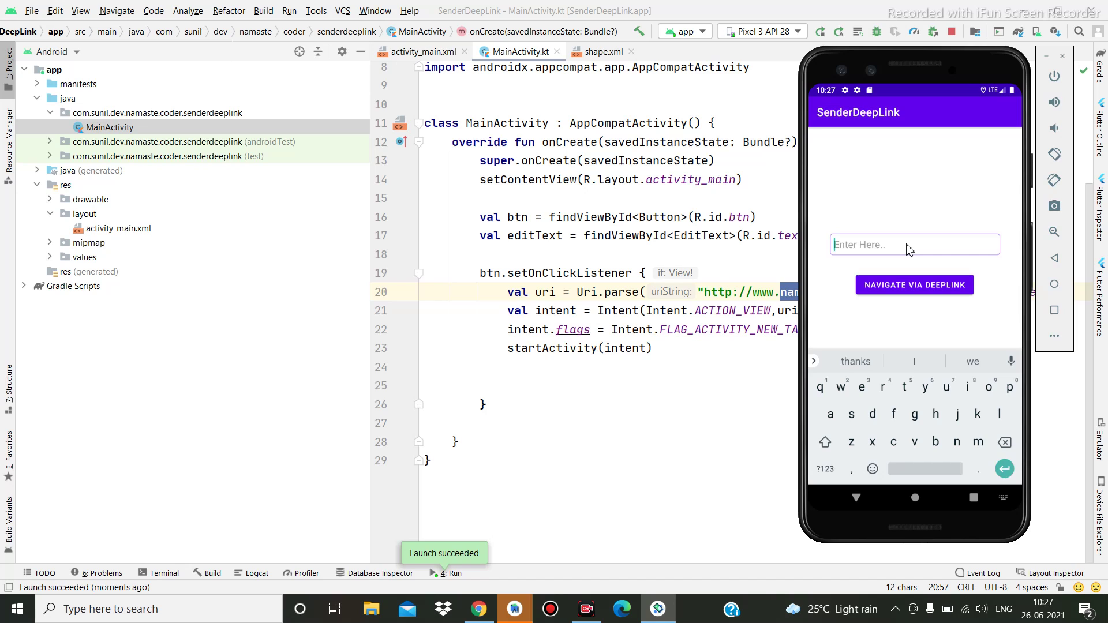
pyautogui.write('hi I am')
pyautogui.write(' namste')
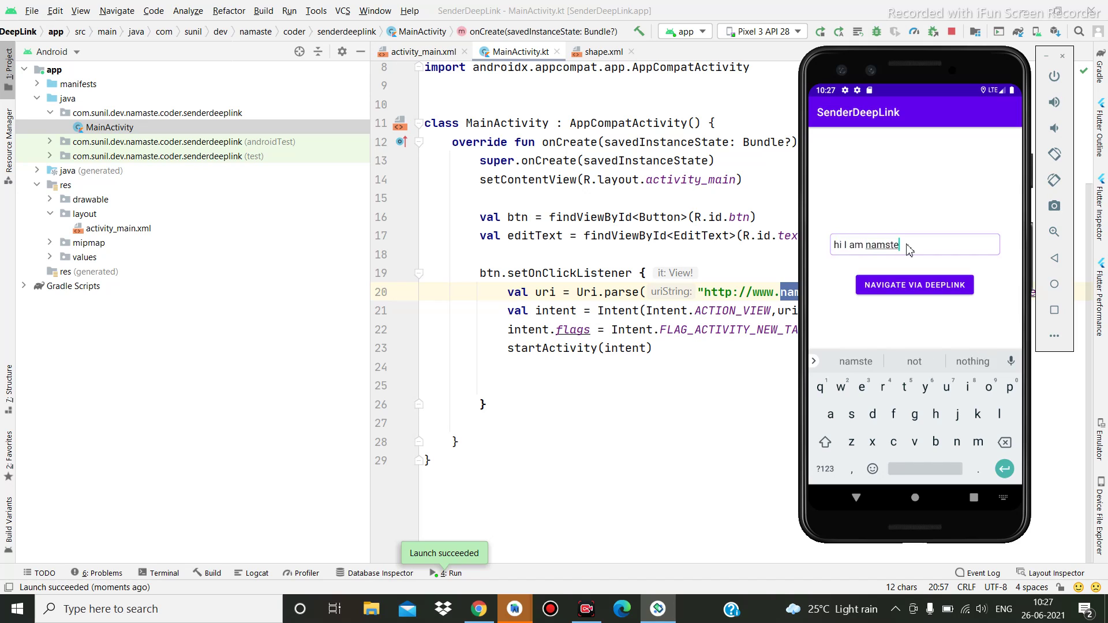
pyautogui.write(' coder')
pyautogui.click(907, 287)
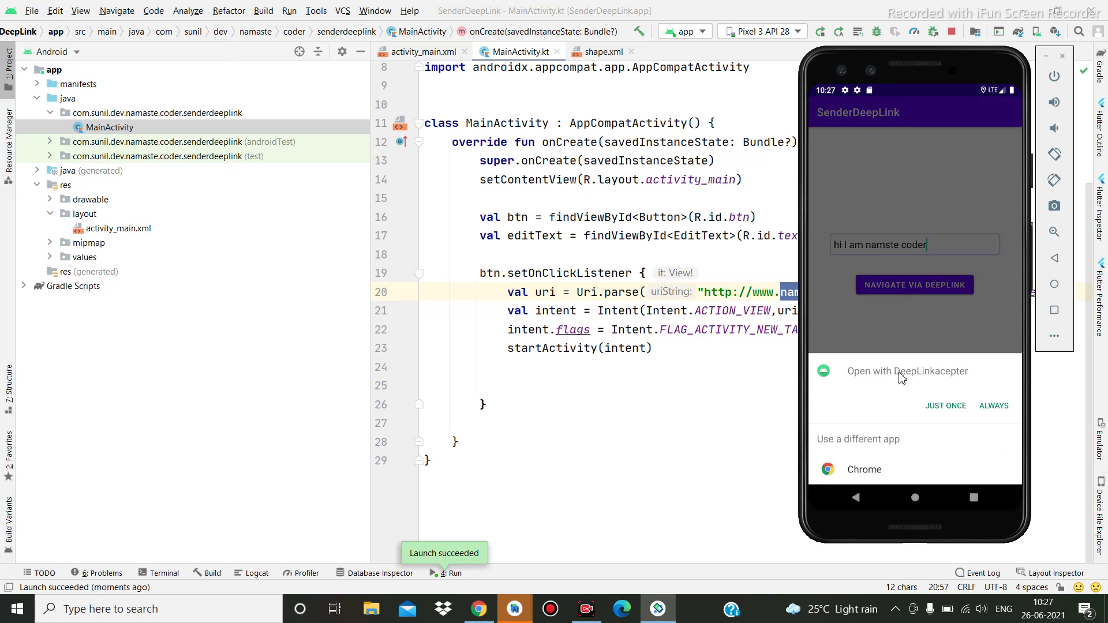
pyautogui.click(947, 406)
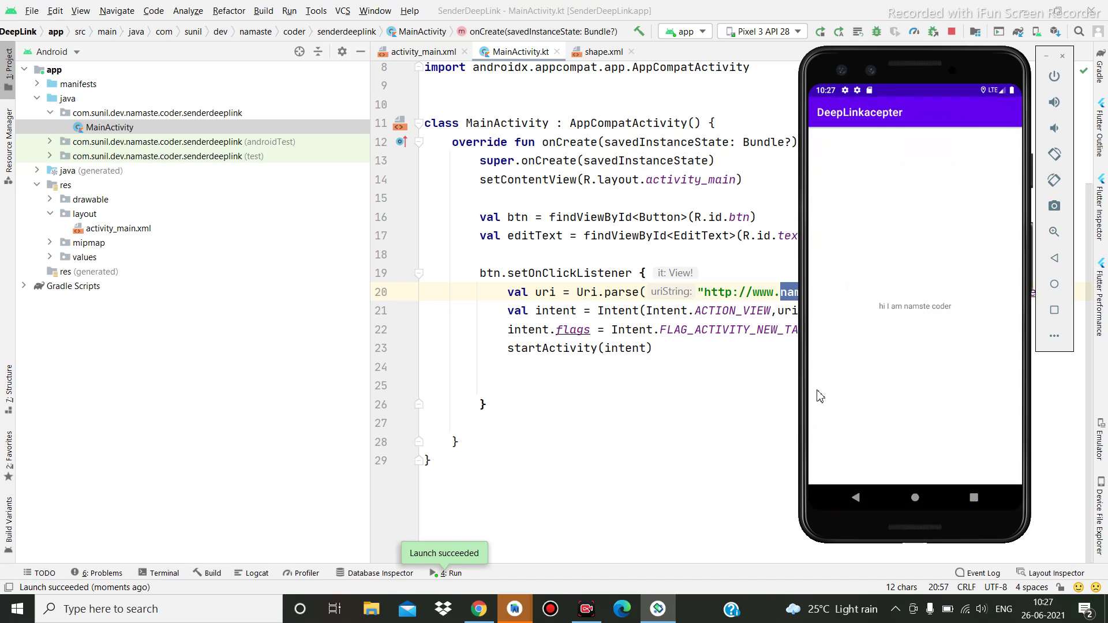
pyautogui.click(702, 386)
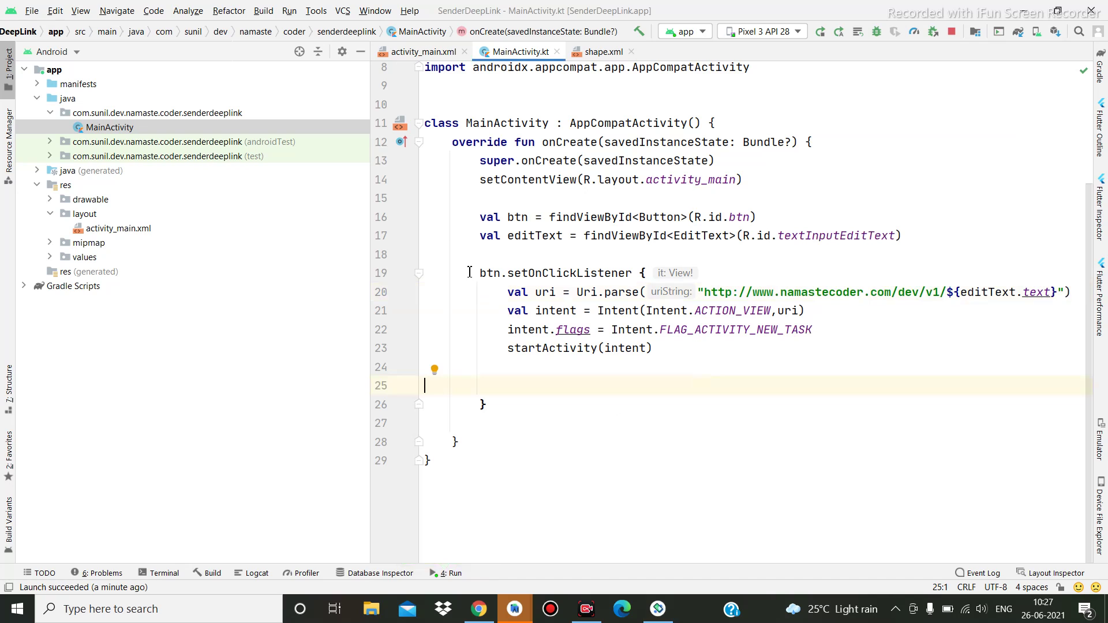
# In DeepLinkacepter, review showPictureDialog and dialog_layout, then select the showPictureDialog name.
pyautogui.click(515, 609)
pyautogui.click(472, 529)
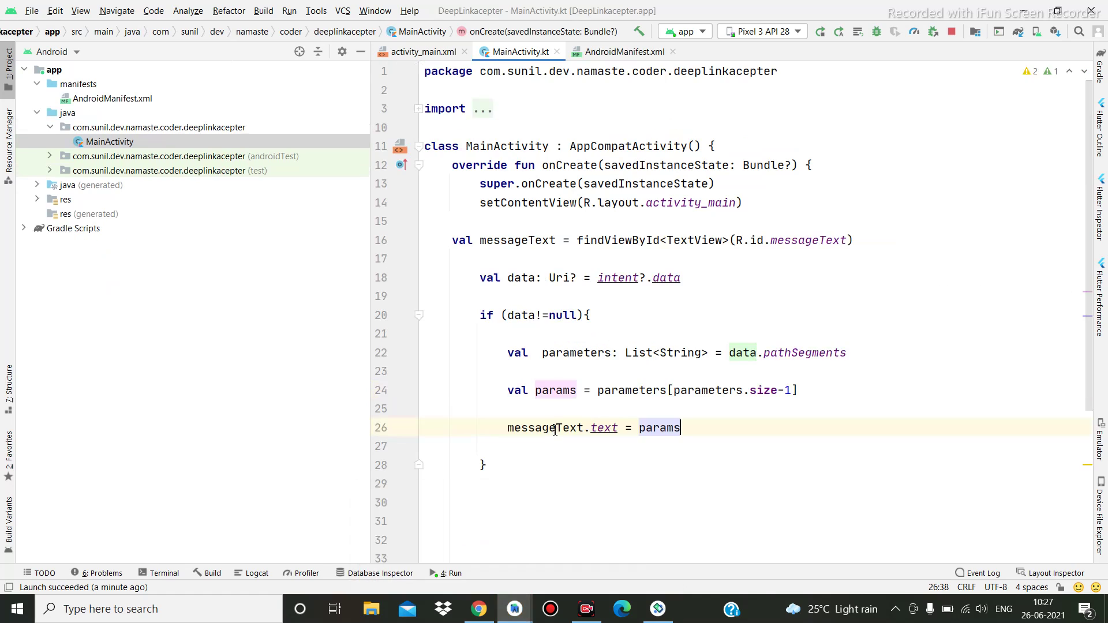
pyautogui.scroll(-3, 641, 408)
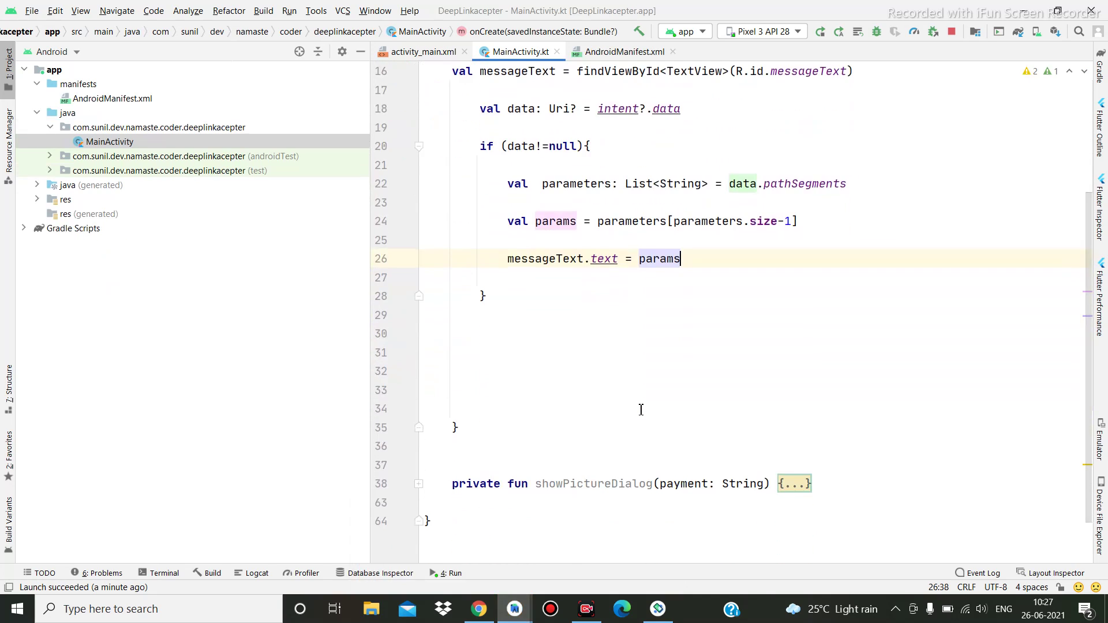
pyautogui.scroll(-1, 641, 409)
pyautogui.scroll(1, 640, 409)
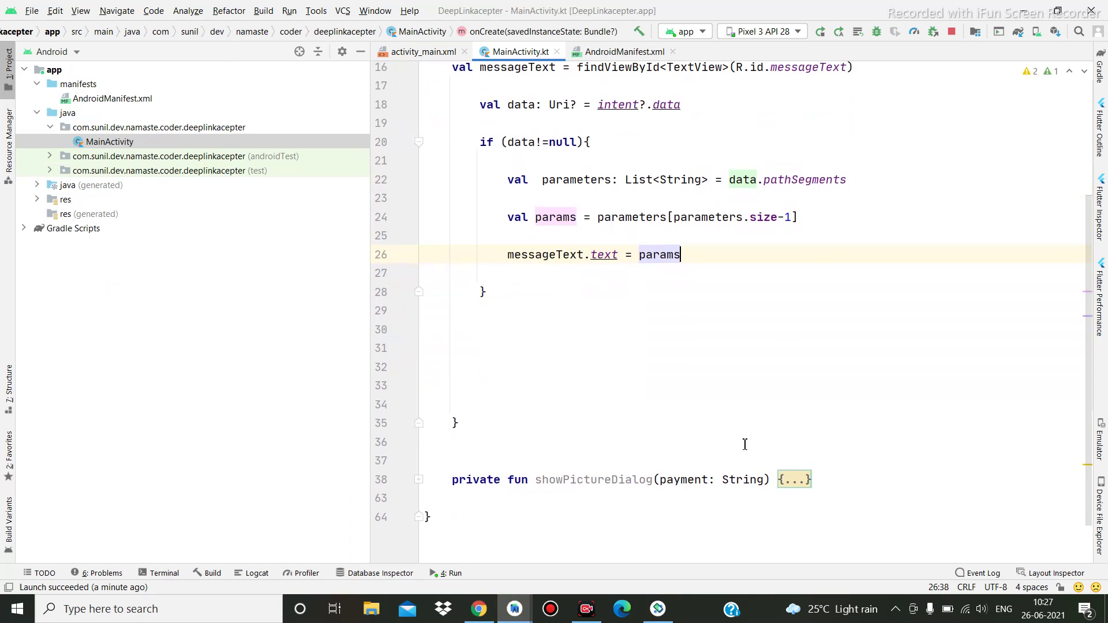
pyautogui.click(794, 479)
pyautogui.scroll(-2, 713, 400)
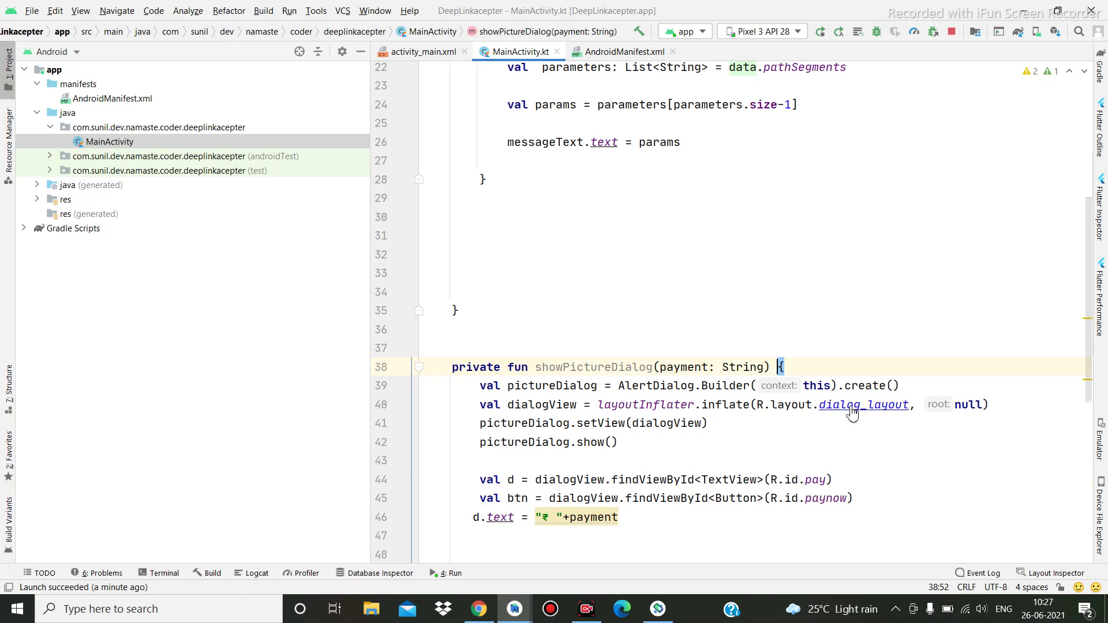
pyautogui.keyDown('ctrl'); pyautogui.click(847, 405); pyautogui.keyUp('ctrl')
pyautogui.scroll(-4, 641, 315)
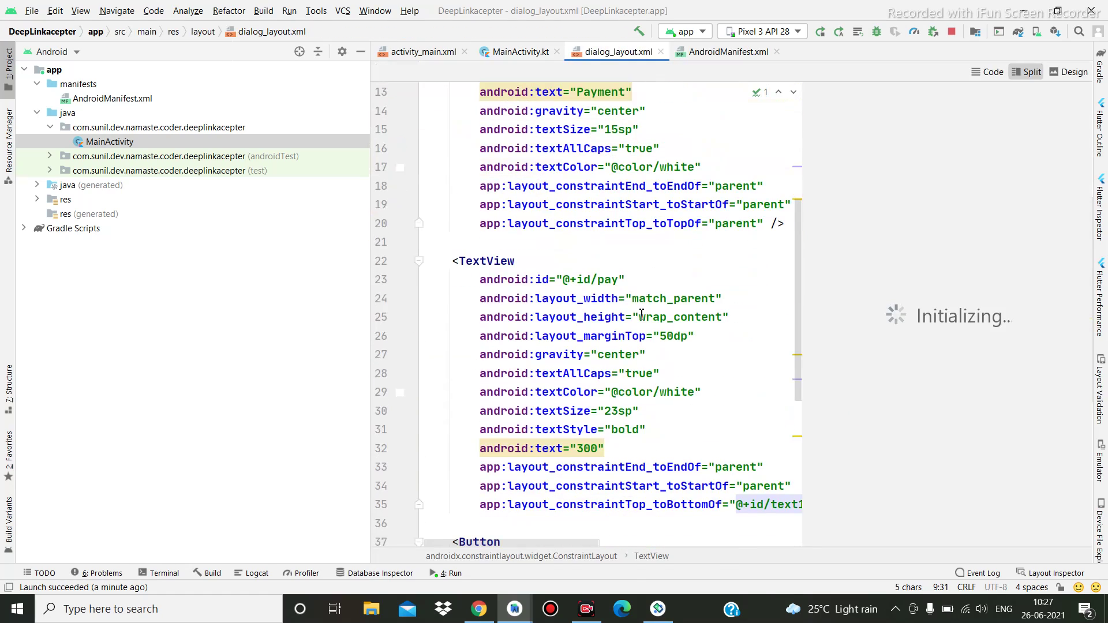
pyautogui.scroll(-3, 640, 315)
pyautogui.scroll(3, 641, 315)
pyautogui.scroll(5, 640, 315)
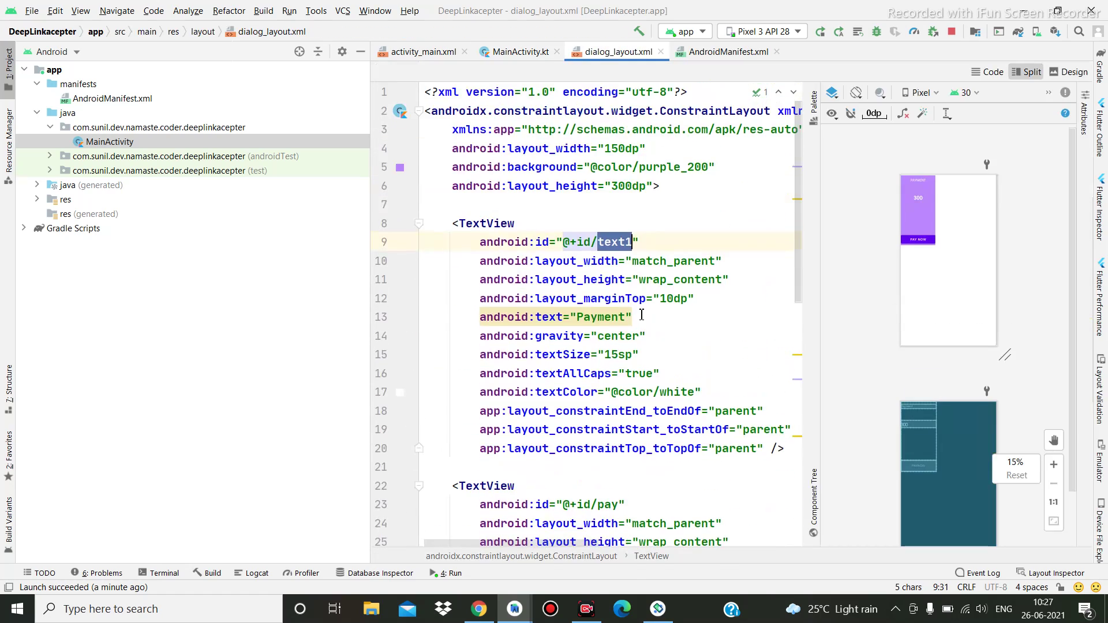
pyautogui.scroll(-3, 641, 315)
pyautogui.scroll(-4, 641, 316)
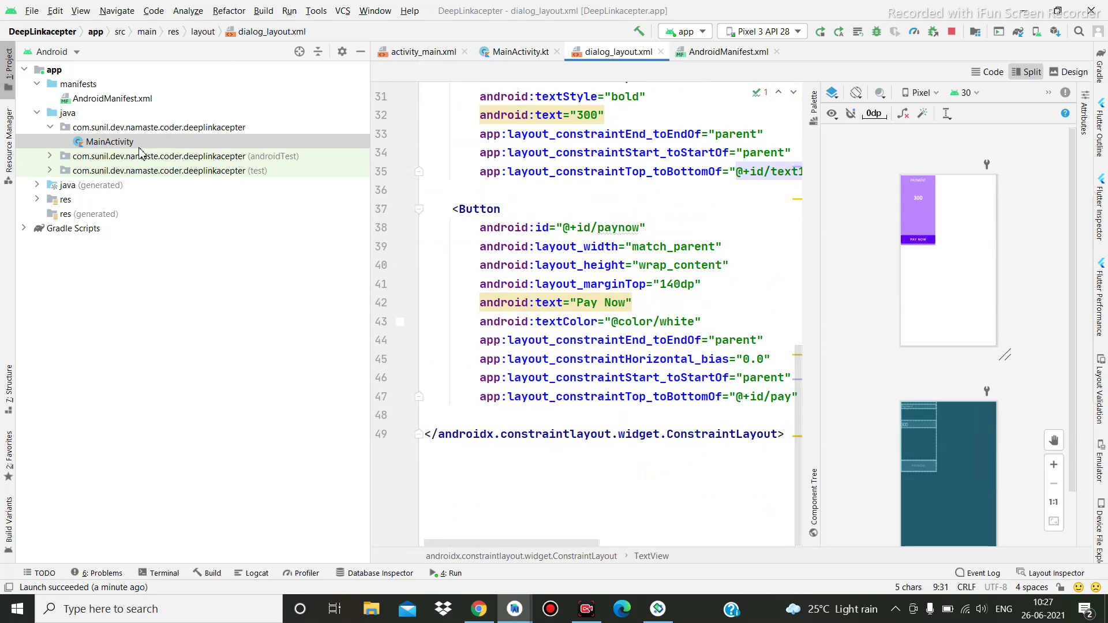
pyautogui.doubleClick(109, 140)
pyautogui.scroll(-3, 545, 331)
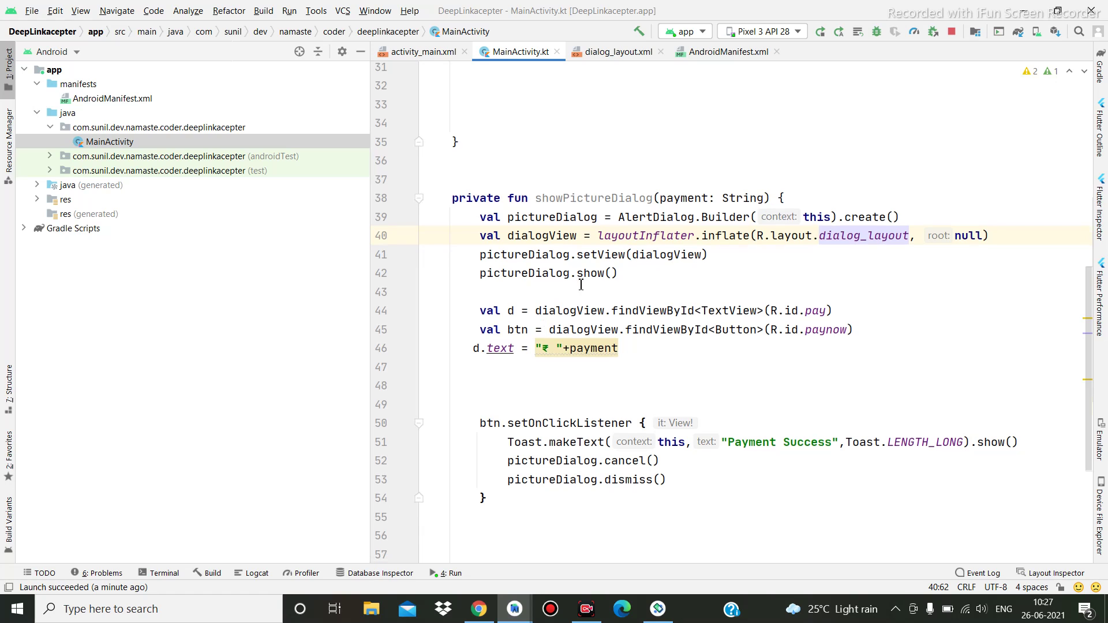
pyautogui.click(661, 218)
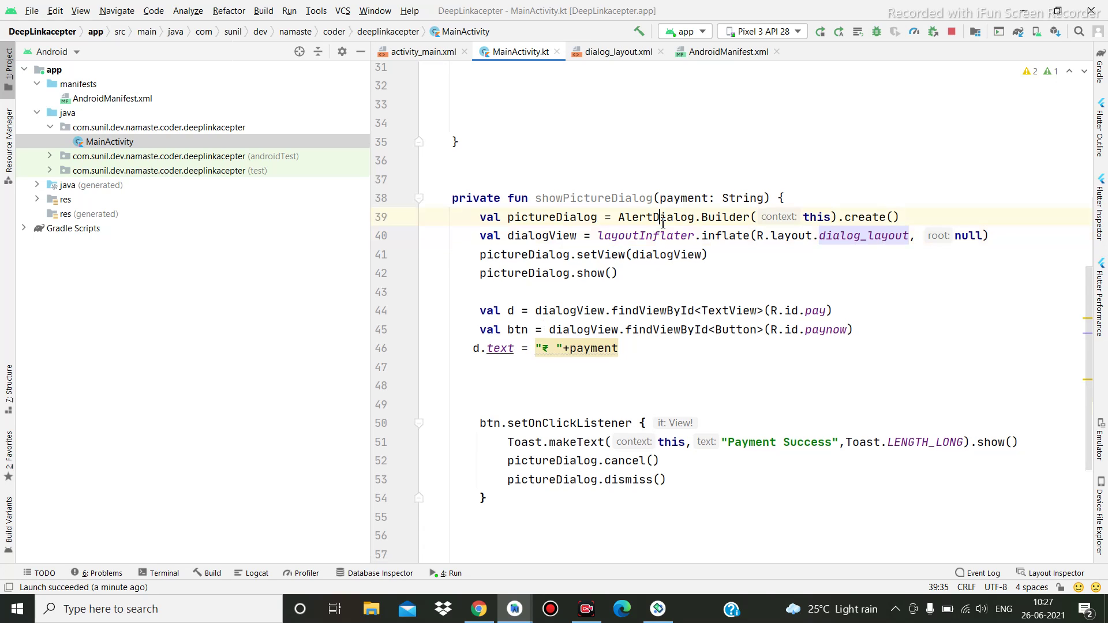
pyautogui.scroll(-2, 597, 316)
pyautogui.scroll(3, 597, 316)
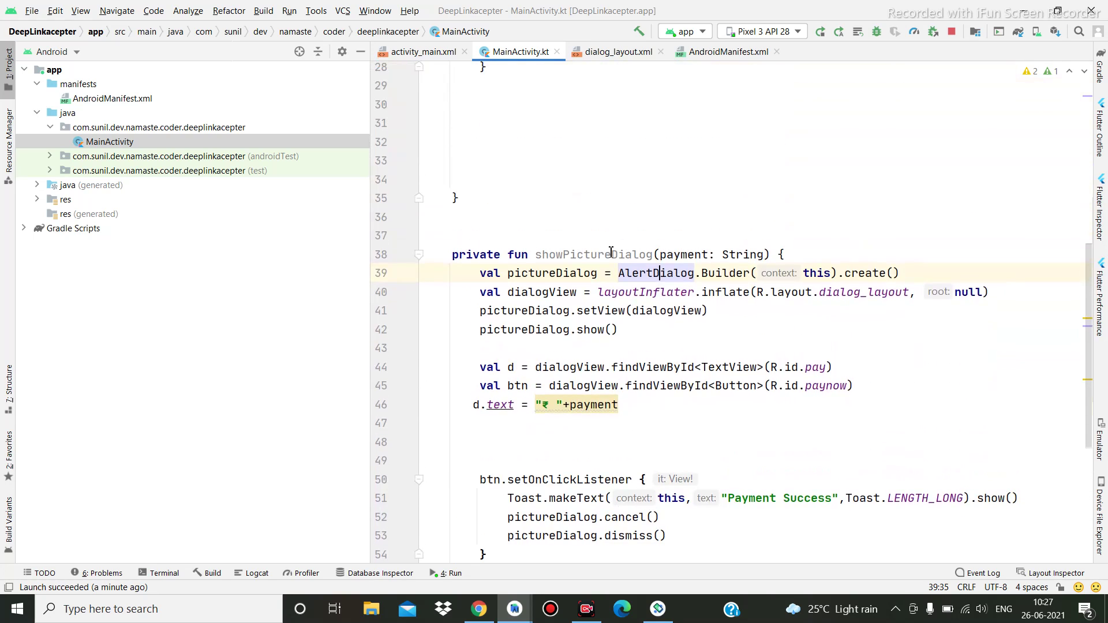
pyautogui.doubleClick(600, 251)
pyautogui.hotkey('ctrl', 'c')
pyautogui.scroll(-2, 600, 255)
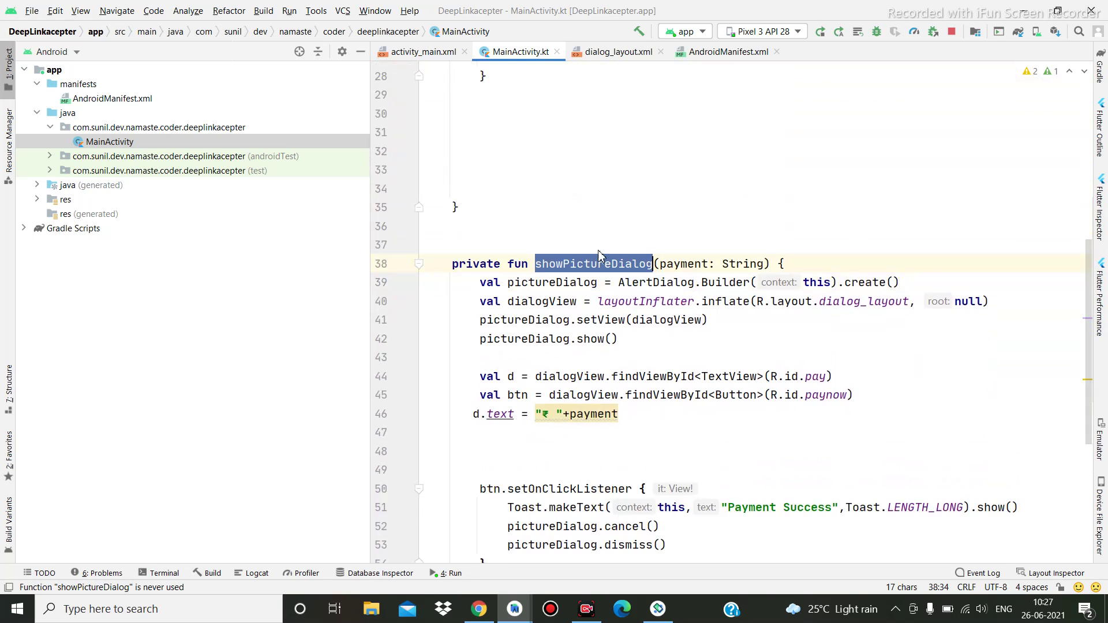
pyautogui.scroll(2, 618, 238)
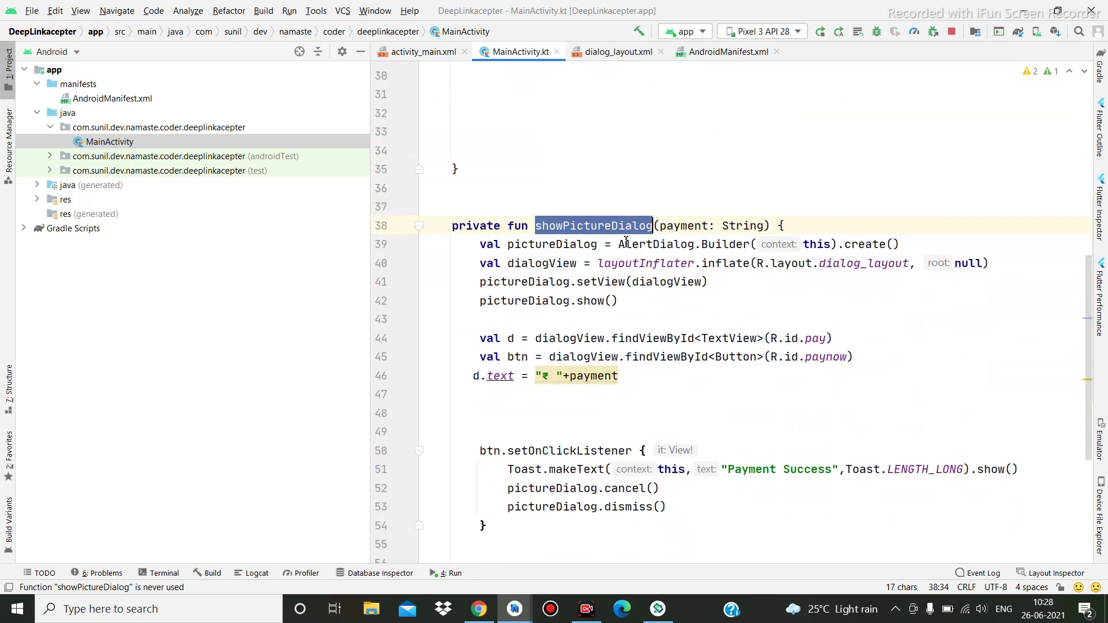
pyautogui.scroll(2, 571, 207)
# Add showPictureDialog(params) below the message-text line and rerun the app on the emulator.
pyautogui.click(685, 142)
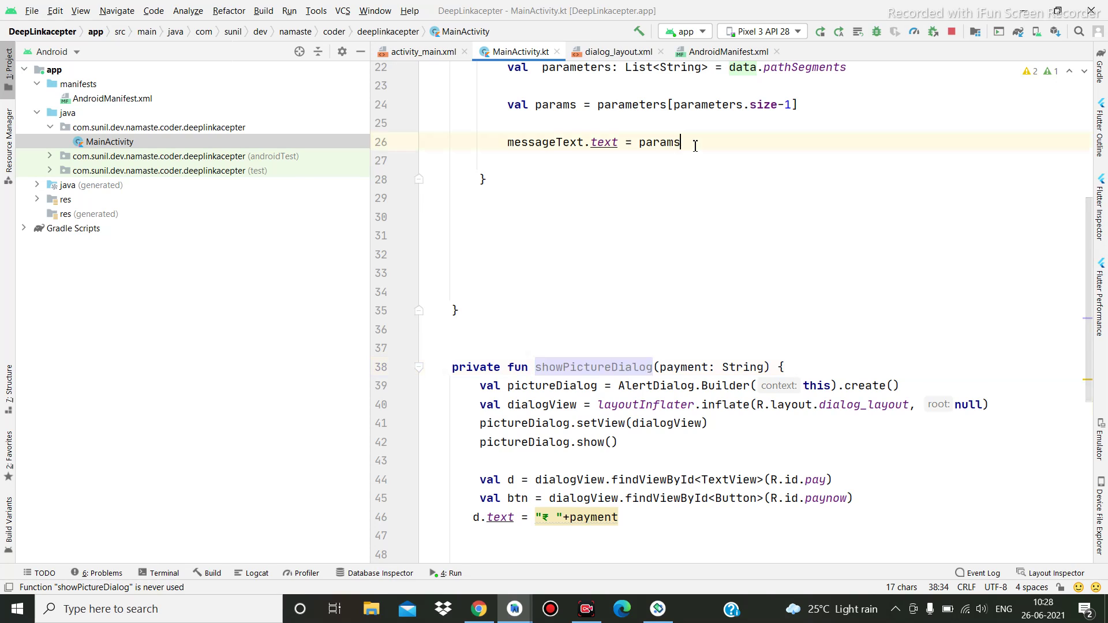
pyautogui.press('Return')
pyautogui.hotkey('ctrl', 'v')
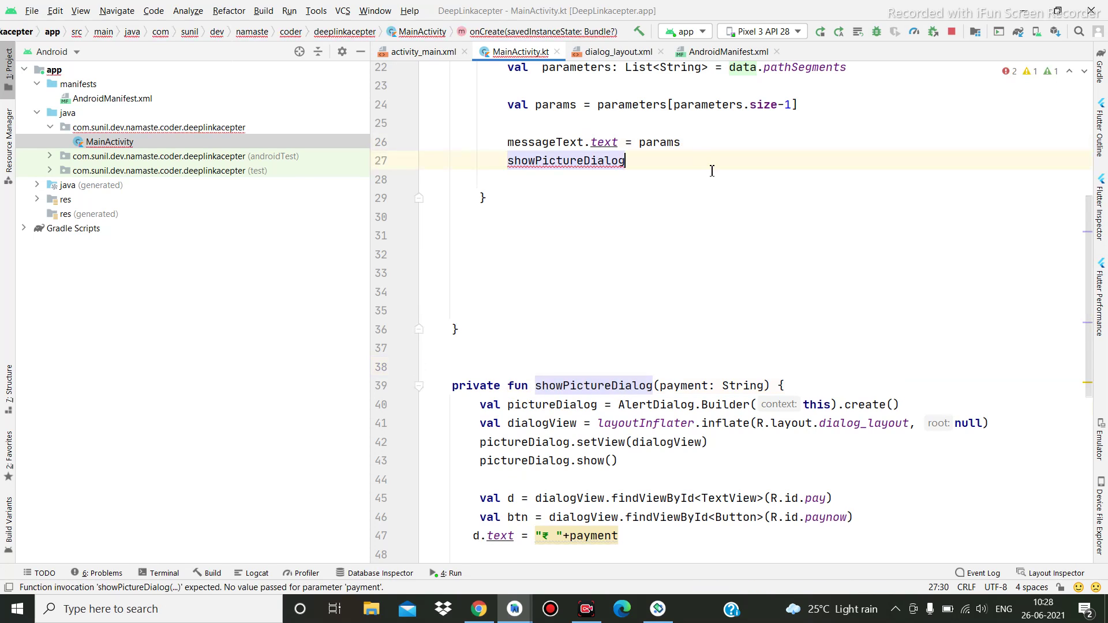
pyautogui.write('(')
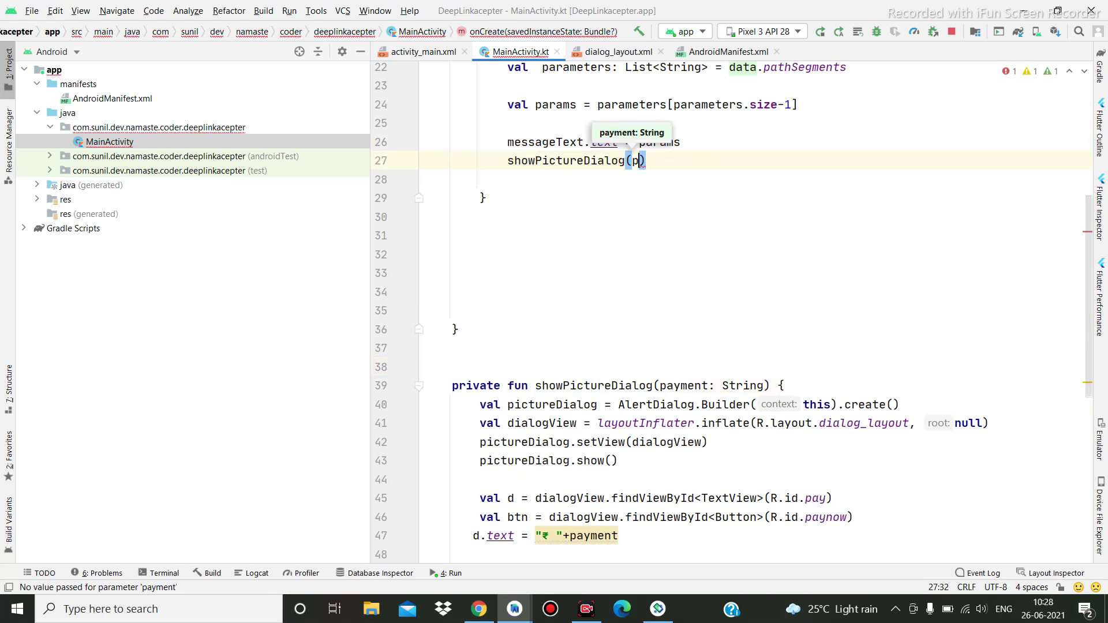
pyautogui.write('p')
pyautogui.press('Return')
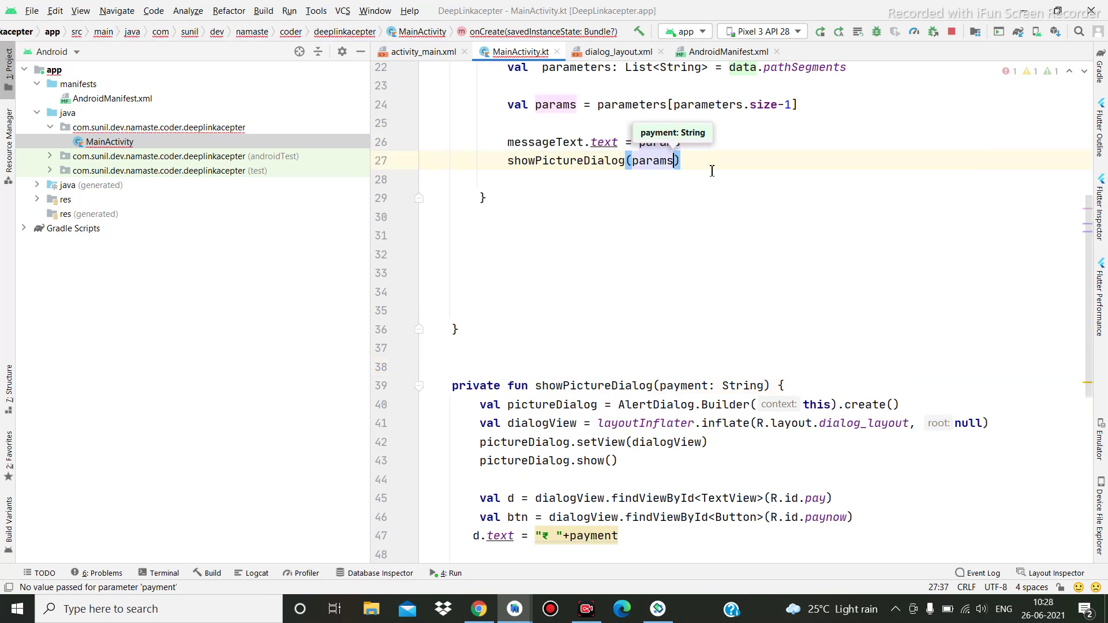
pyautogui.scroll(-3, 639, 243)
pyautogui.scroll(6, 638, 242)
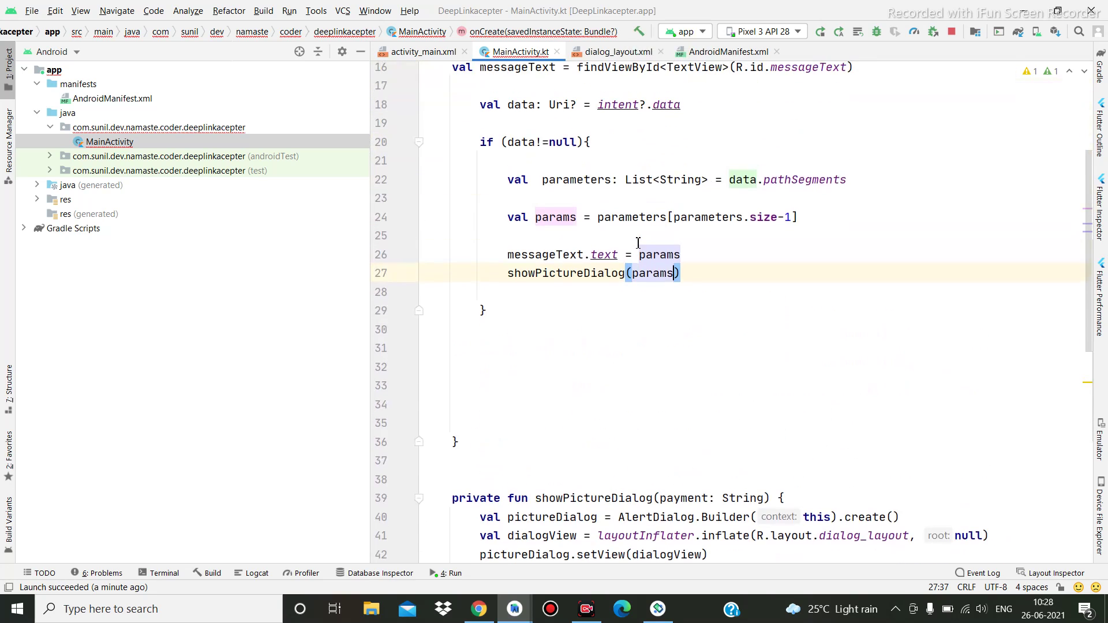
pyautogui.click(820, 31)
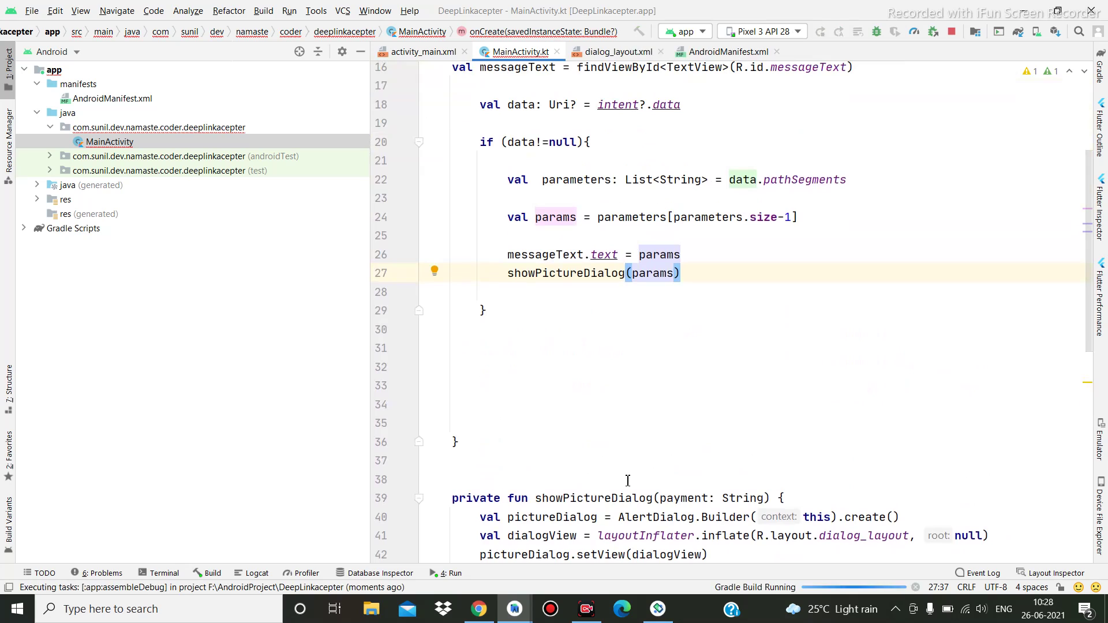
pyautogui.click(659, 609)
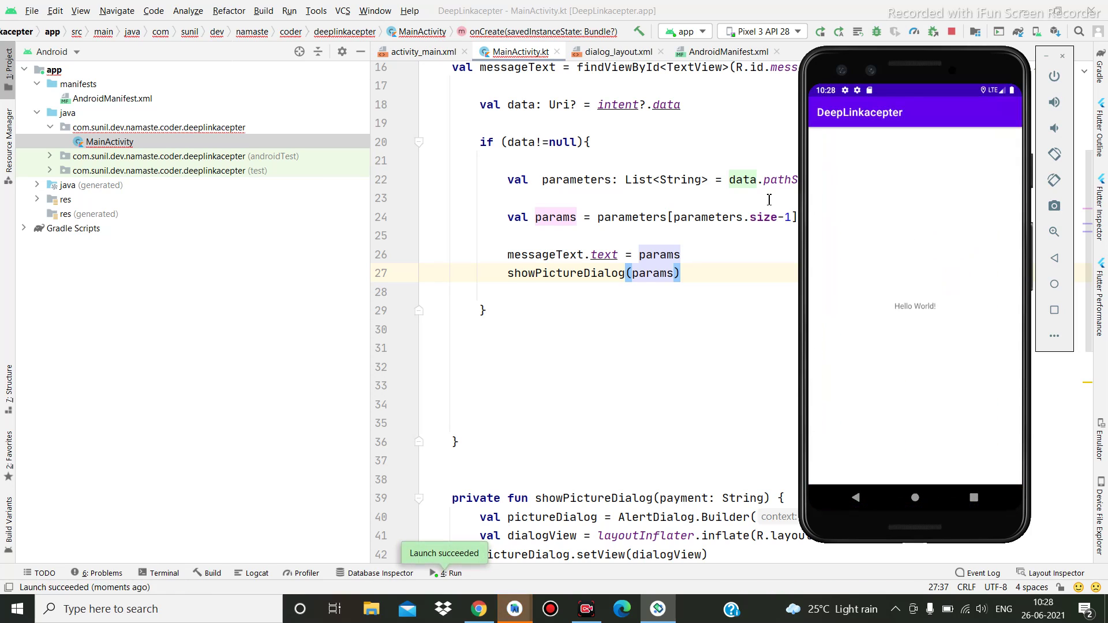
# Send 200 from SenderDeepLink, always open with DeepLinkacepter, and pay the ₹200 dialog.
pyautogui.click(819, 32)
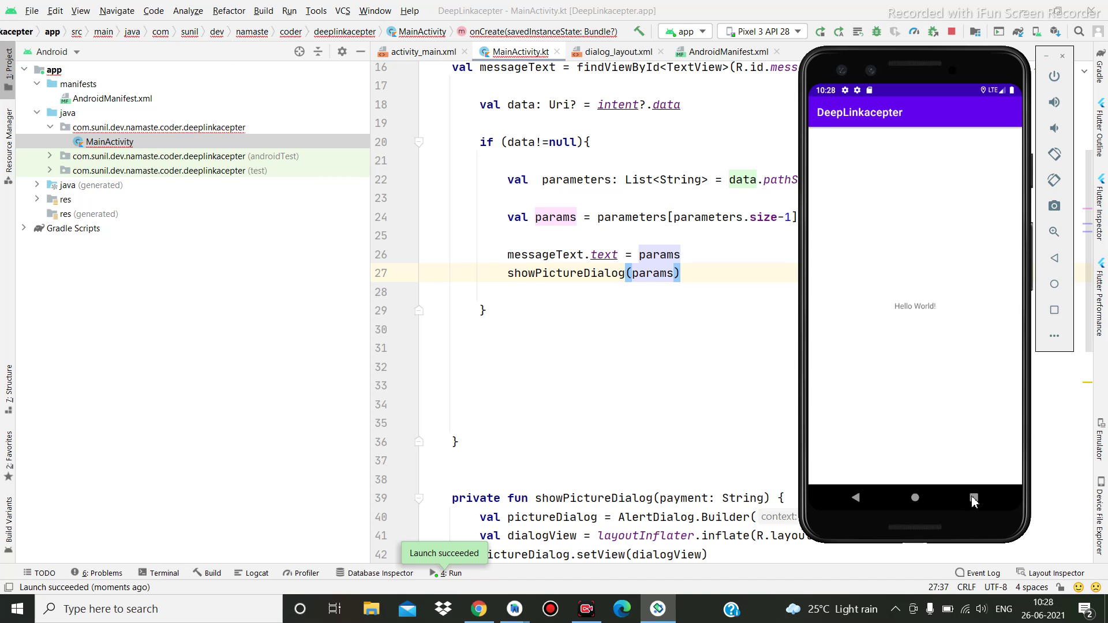
pyautogui.click(974, 499)
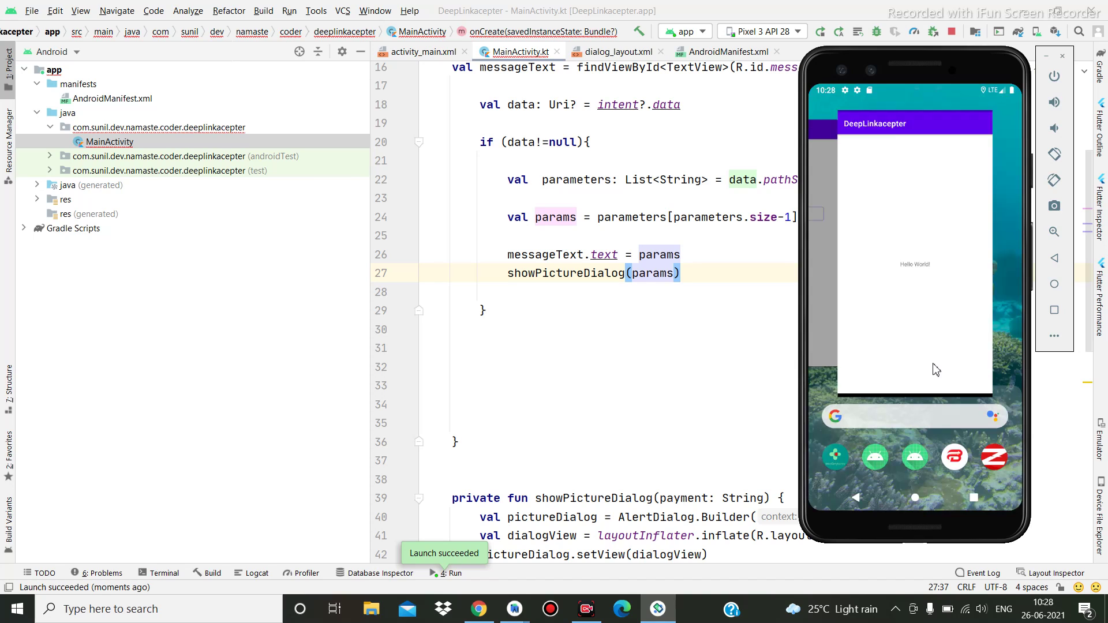
pyautogui.click(830, 291)
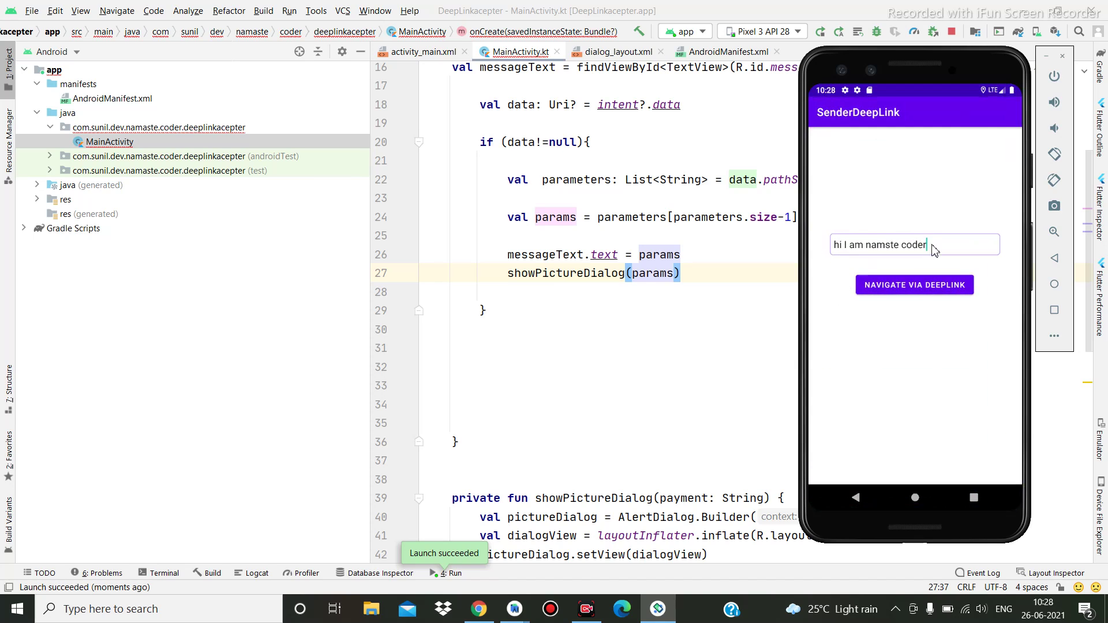
pyautogui.press('BackSpace')
pyautogui.press('BackSpace')
pyautogui.press('BackSpace')
pyautogui.press('BackSpace')
pyautogui.press('BackSpace')
pyautogui.press('BackSpace')
pyautogui.press('BackSpace')
pyautogui.write('200')
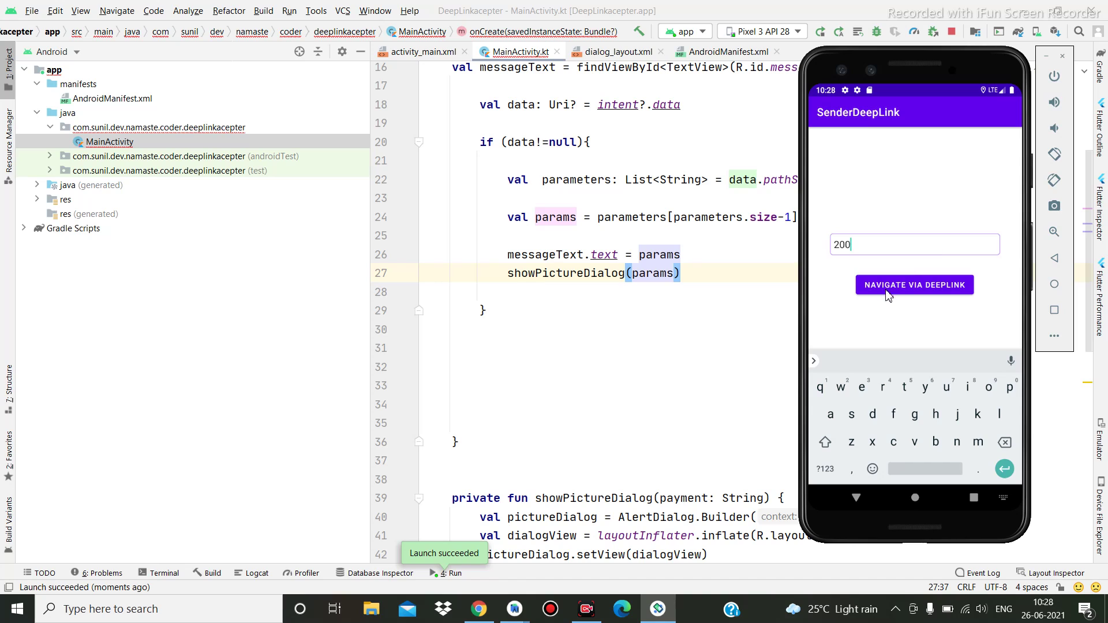
pyautogui.click(902, 285)
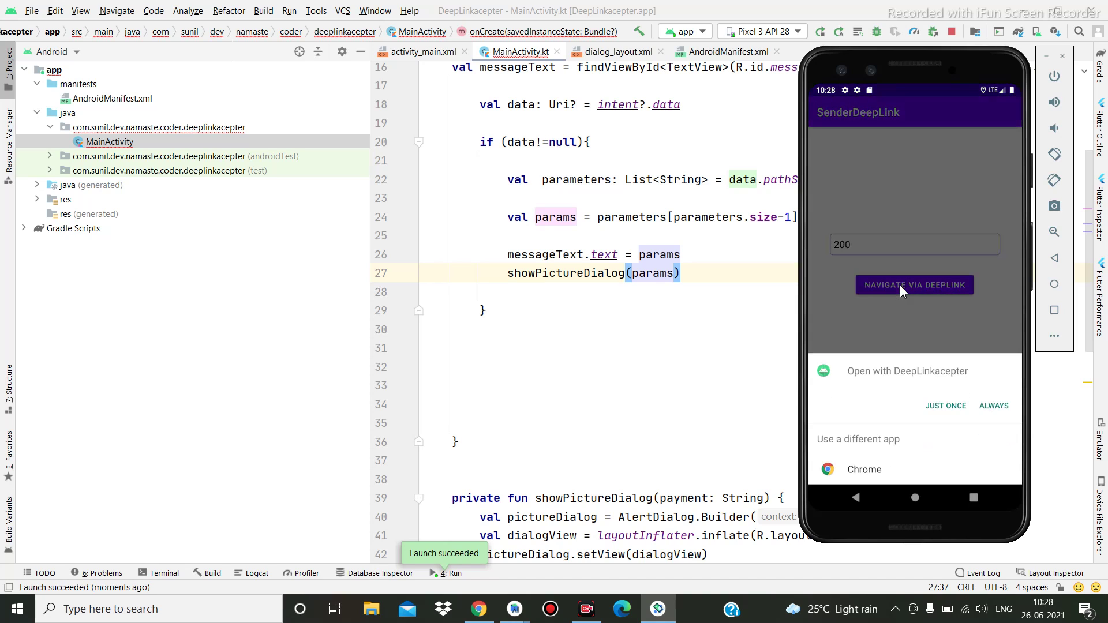
pyautogui.click(994, 407)
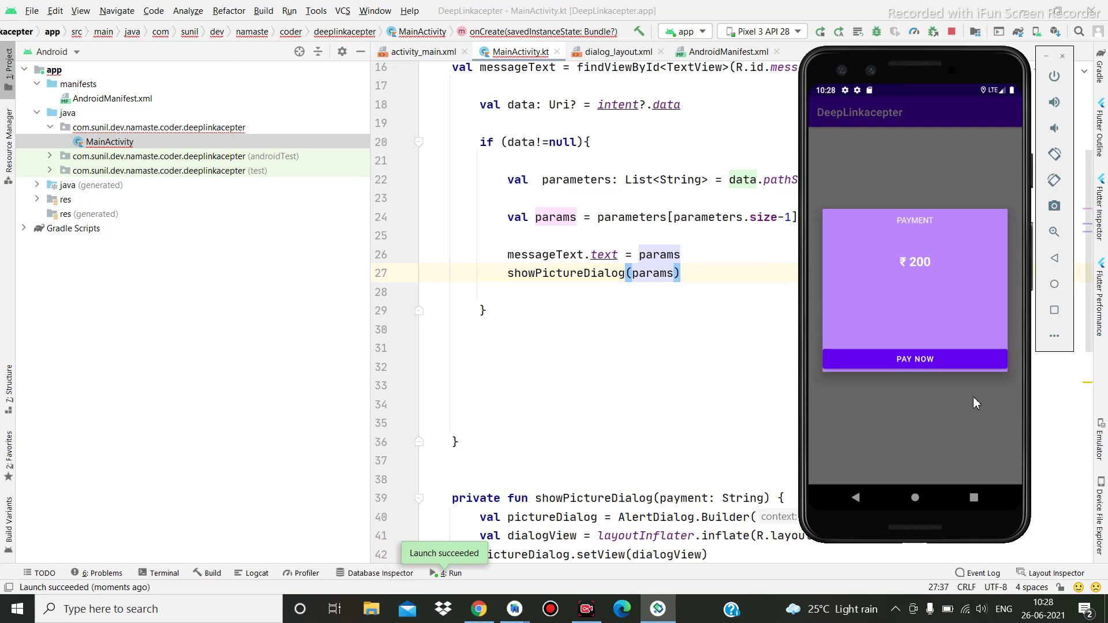
pyautogui.click(914, 359)
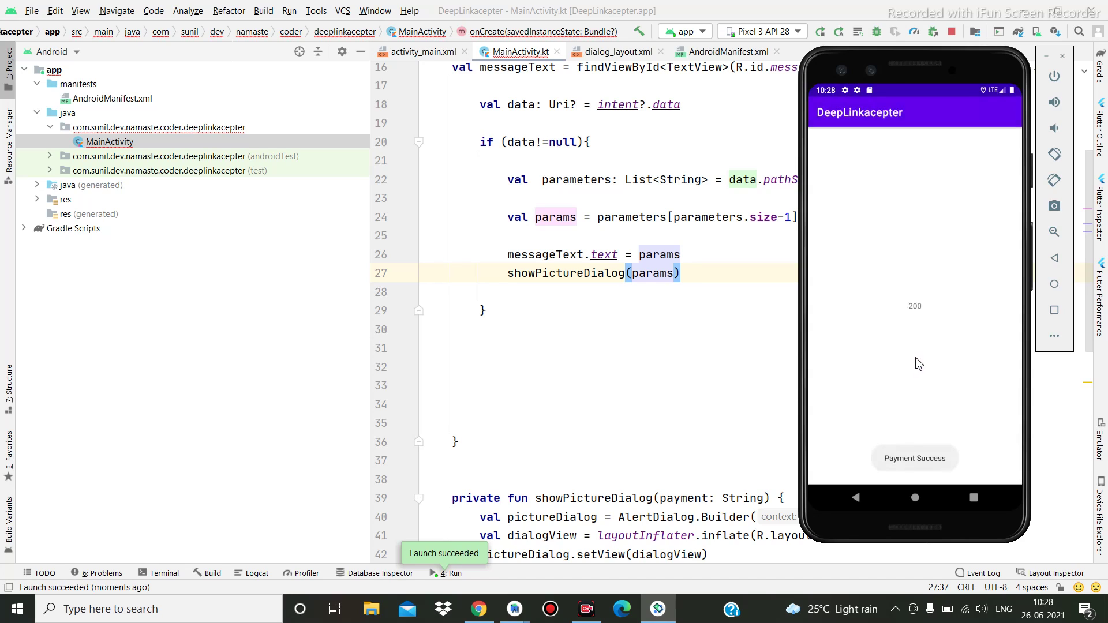
pyautogui.click(974, 497)
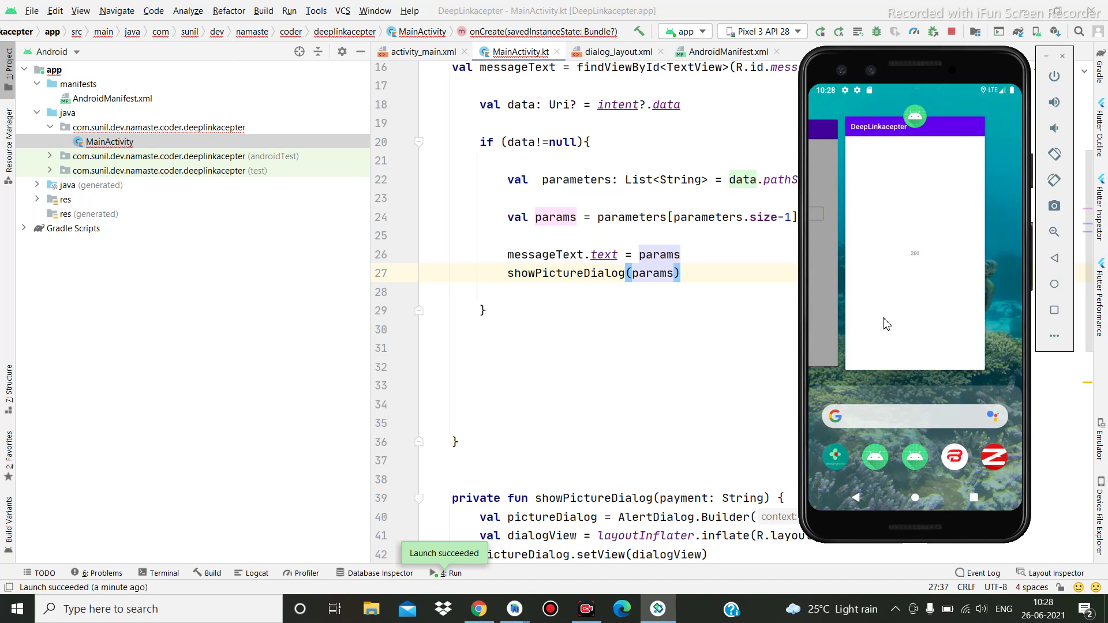
# Send 1000 from SenderDeepLink and pay in the ₹1000 dialog.
pyautogui.moveTo(848, 314); pyautogui.dragTo(955, 299)
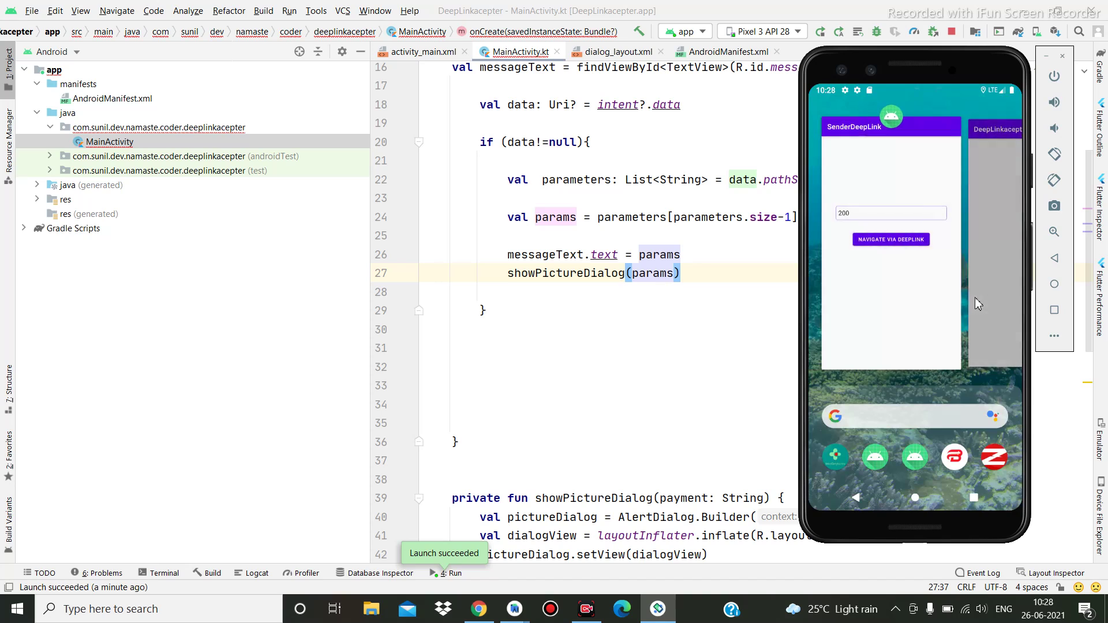
pyautogui.click(951, 298)
pyautogui.click(896, 245)
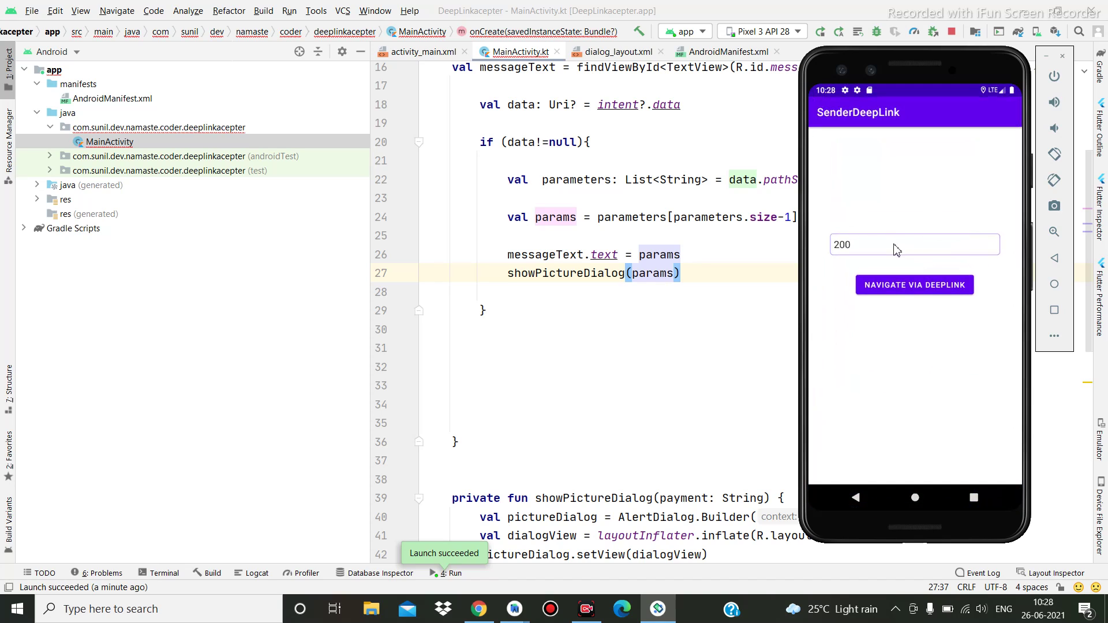
pyautogui.press('BackSpace')
pyautogui.press('BackSpace')
pyautogui.press('BackSpace')
pyautogui.write('1')
pyautogui.write('000')
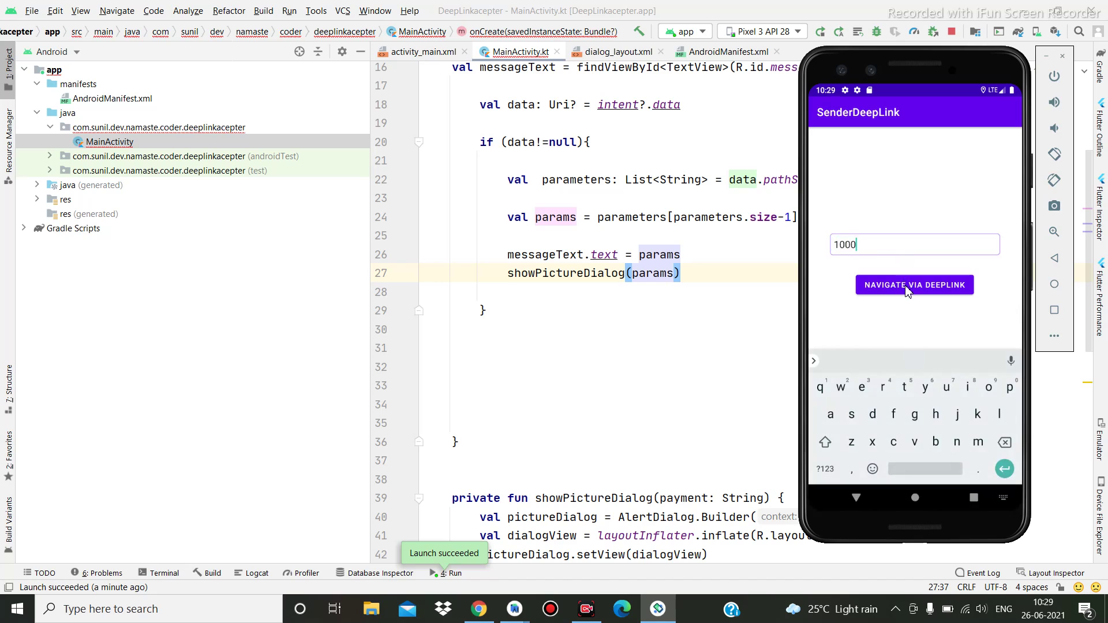
pyautogui.click(905, 291)
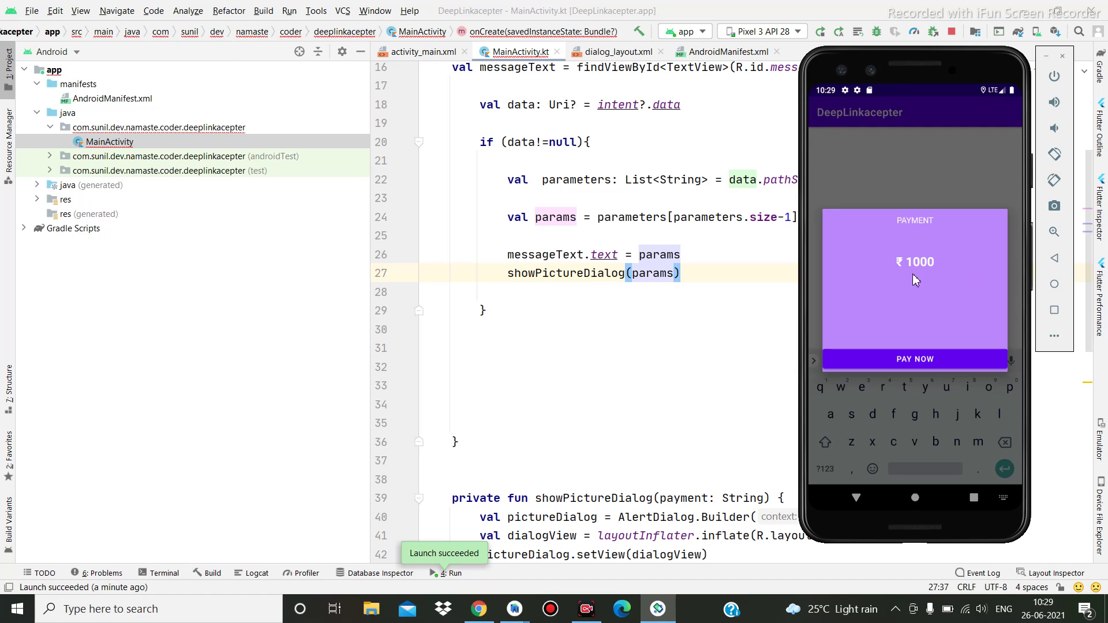
pyautogui.click(920, 360)
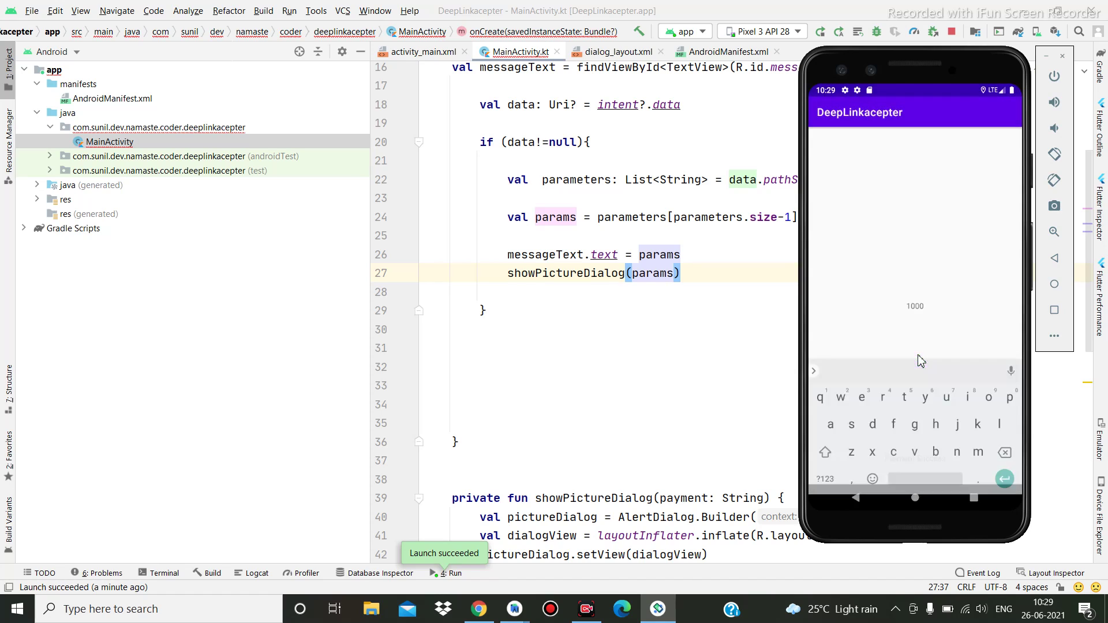
# Return to the receiver code and place the cursor on empty line 33.
pyautogui.click(856, 498)
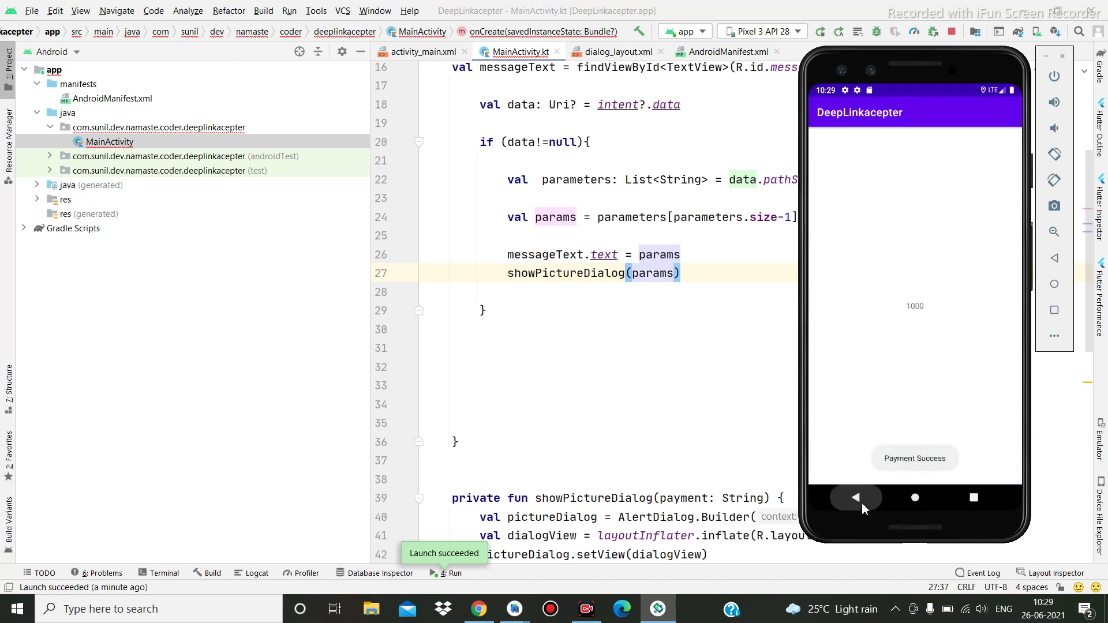
pyautogui.click(693, 392)
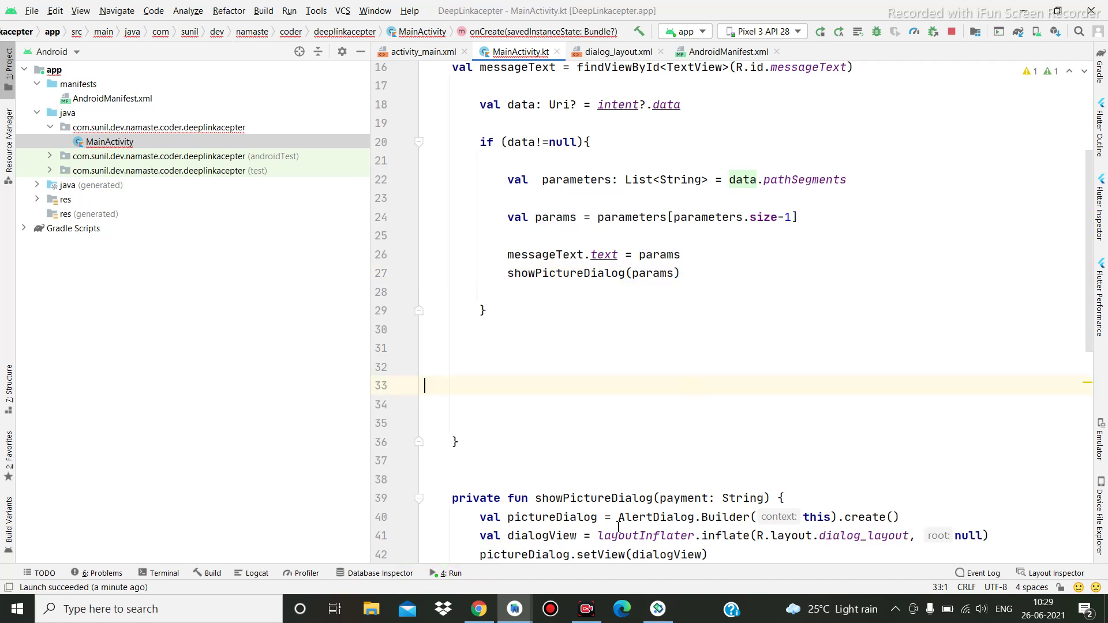
pyautogui.click(587, 609)
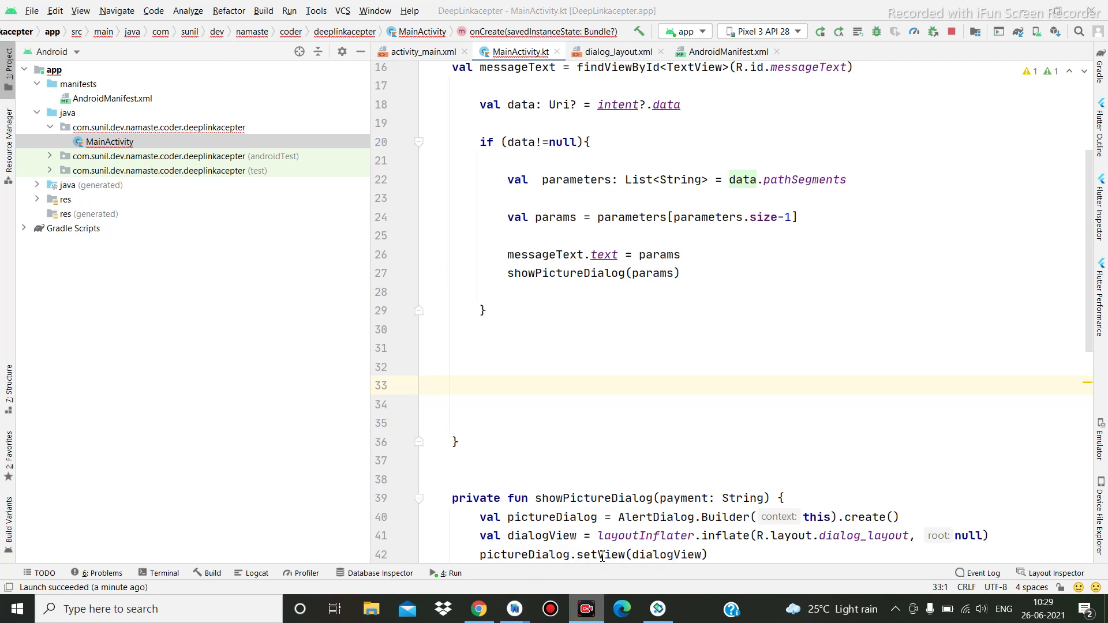